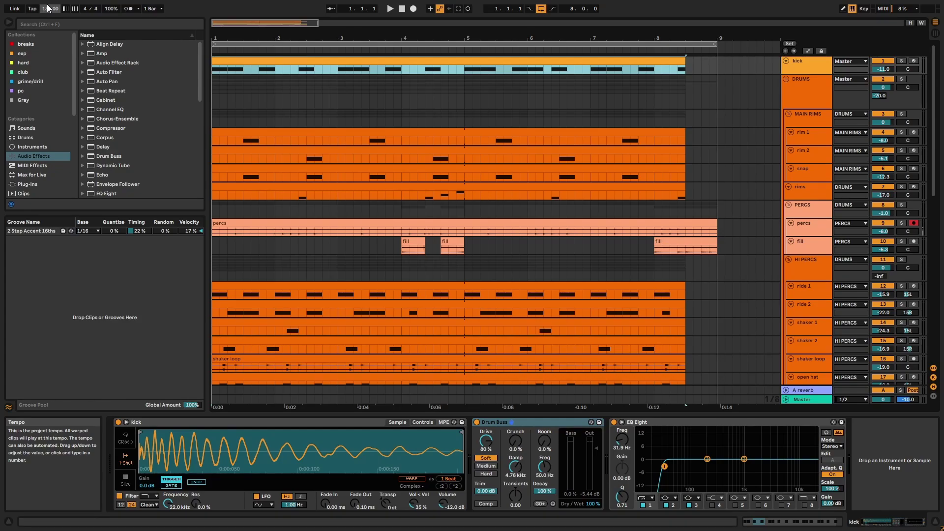
Play the loop with the kick track soloed and inspect the kick clip's MIDI notes before returning to the arrangement.
key("space")
left_click(901, 60)
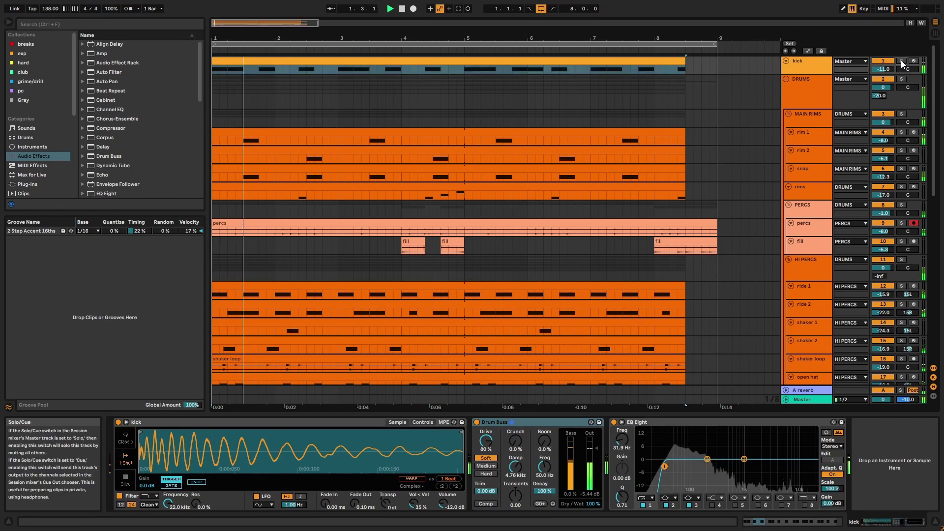
double_click(594, 65)
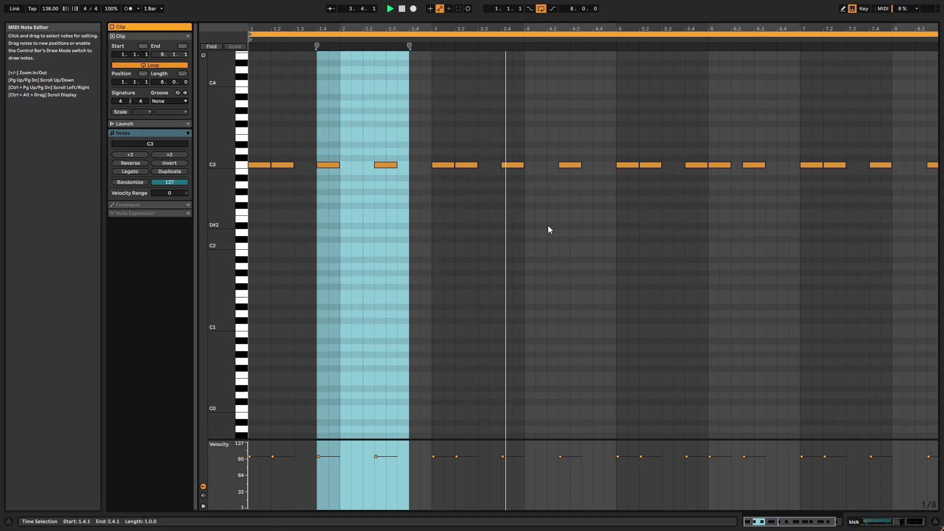
key("shift+Tab")
key("space")
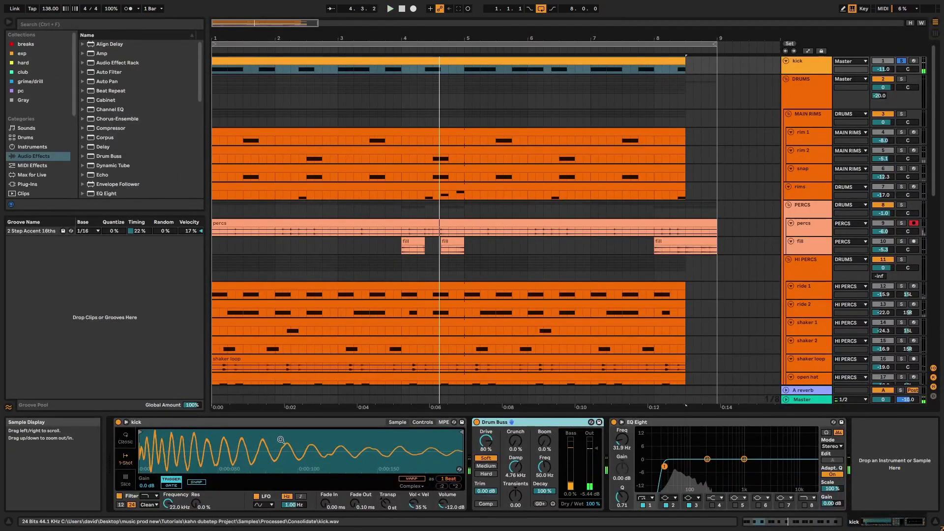
Examine the kick's sampler and Drum Buss, and play the kick while toggling Drum Buss off and on to compare.
left_click(290, 425)
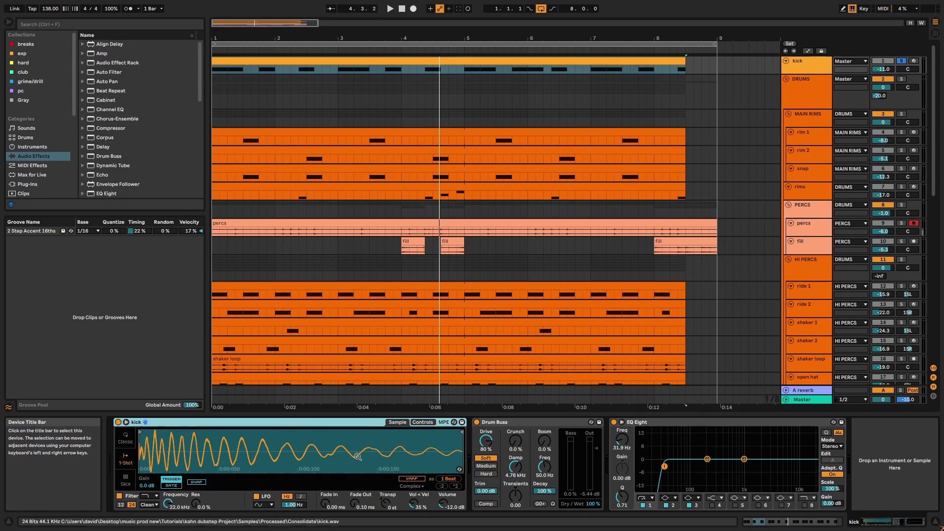
left_click(507, 430)
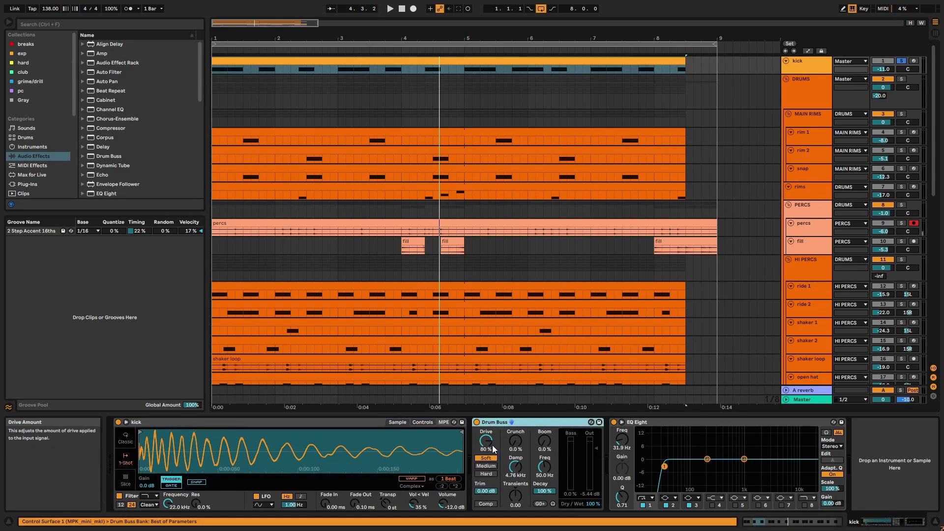
key("space")
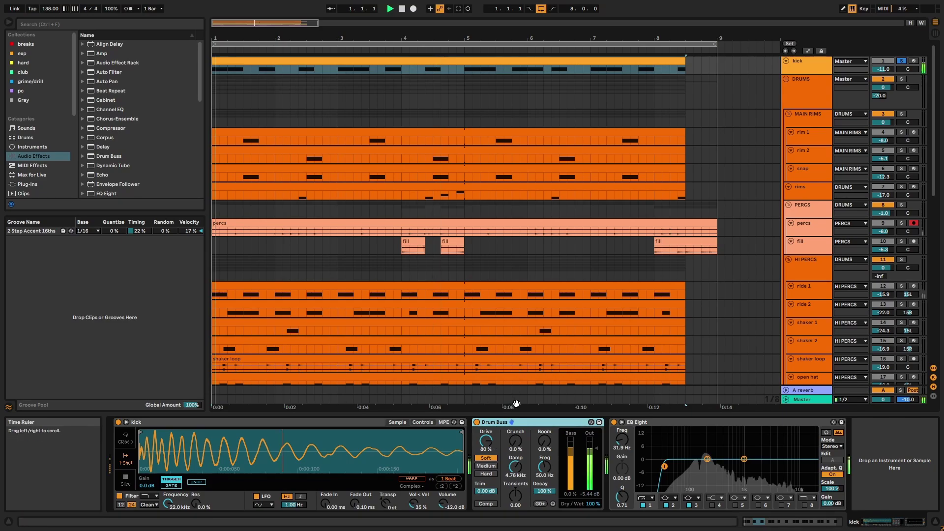
left_click(477, 422)
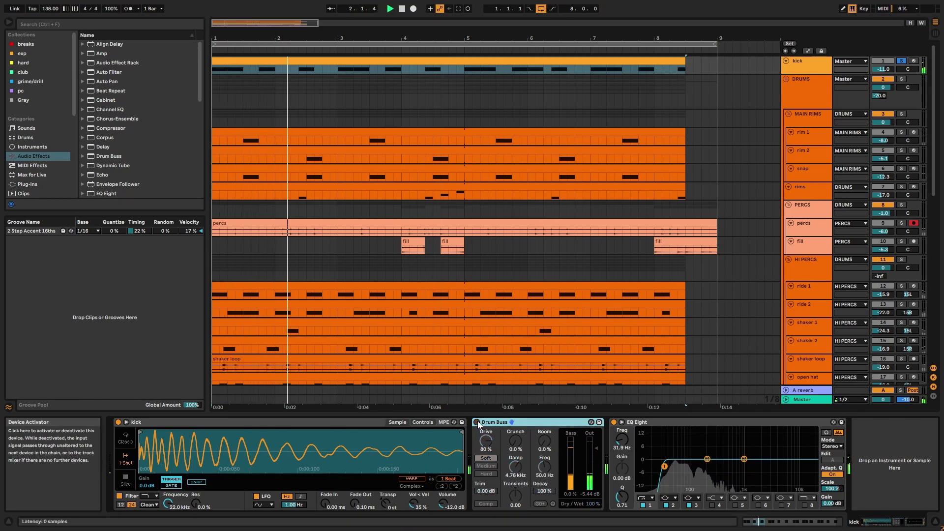
left_click(477, 421)
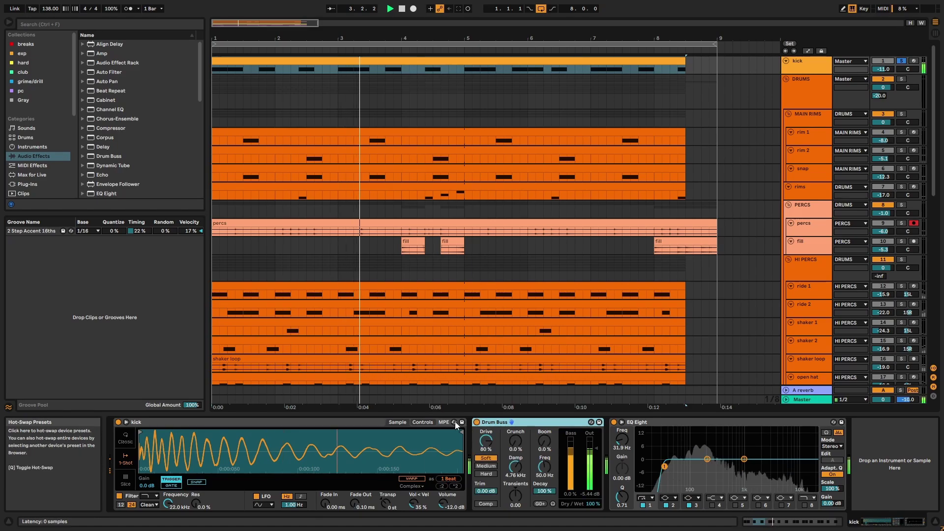
Solo the DRUMS group and play it to hear the drums without the kick.
left_click(825, 81)
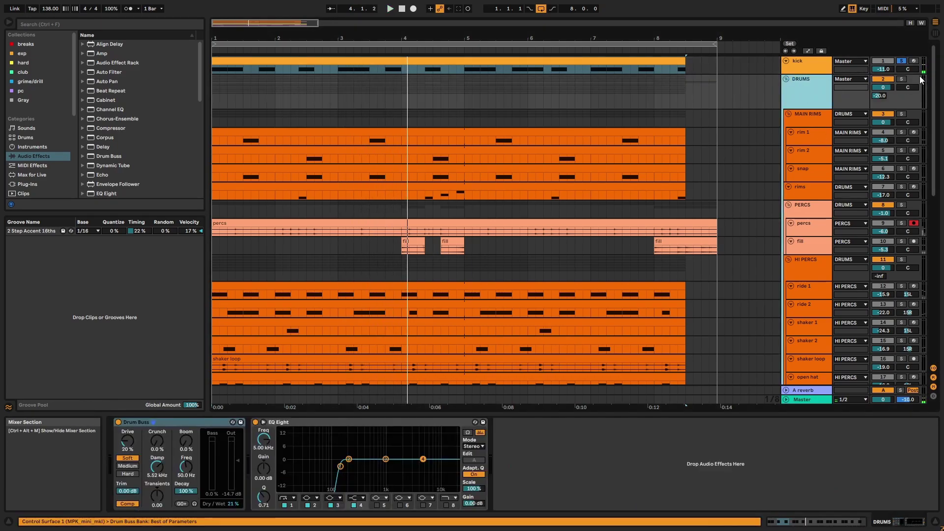
left_click(903, 79)
left_click(648, 138)
key("space")
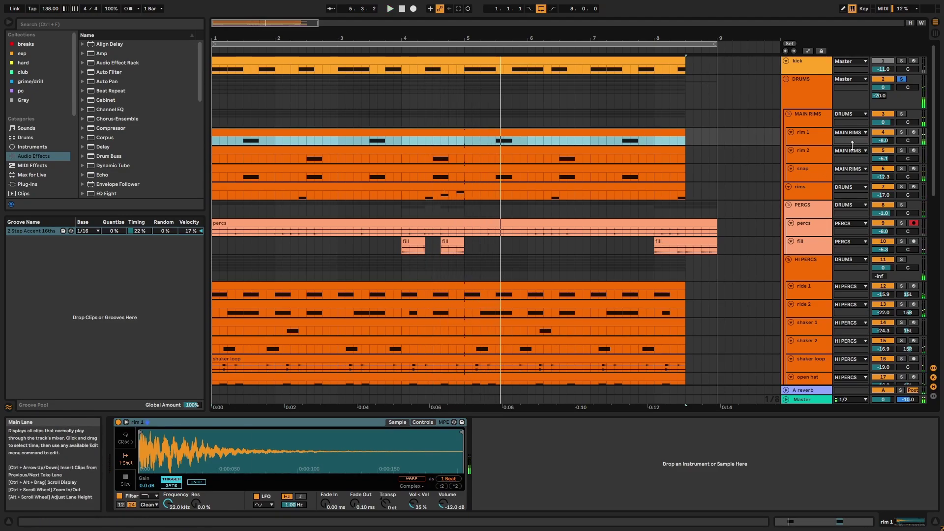
Solo the MAIN RIMS group and audition it from the start of the loop.
left_click(813, 113)
left_click(901, 114)
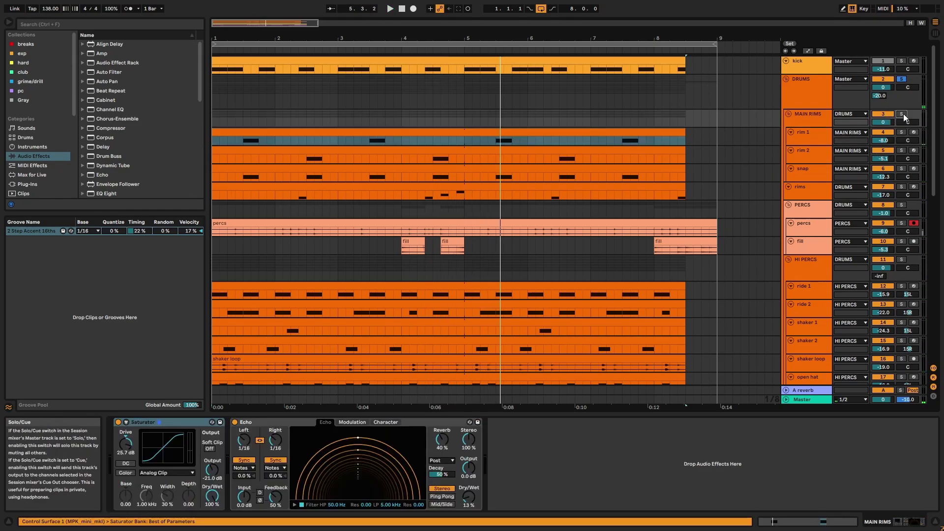
key("space")
key("space")
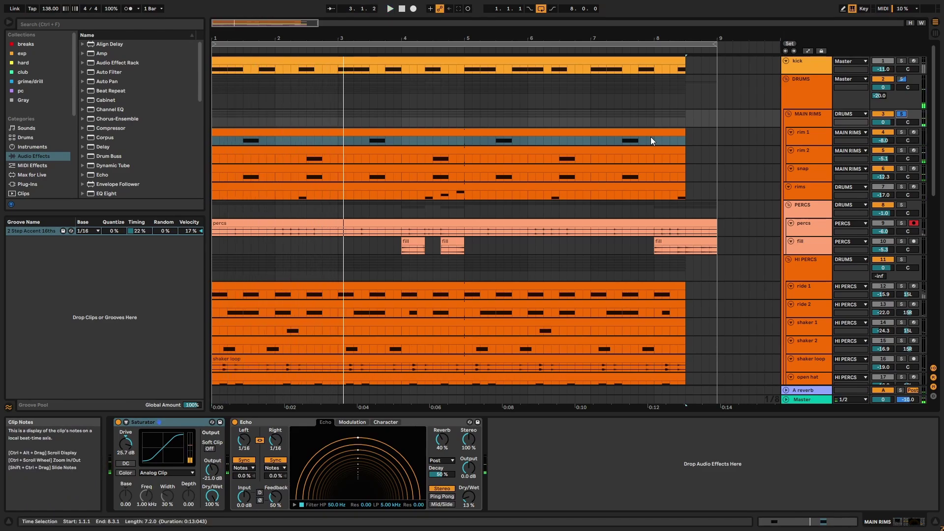
Solo the rim 1 track and play it to hear its sample alone.
left_click(814, 130)
left_click(900, 132)
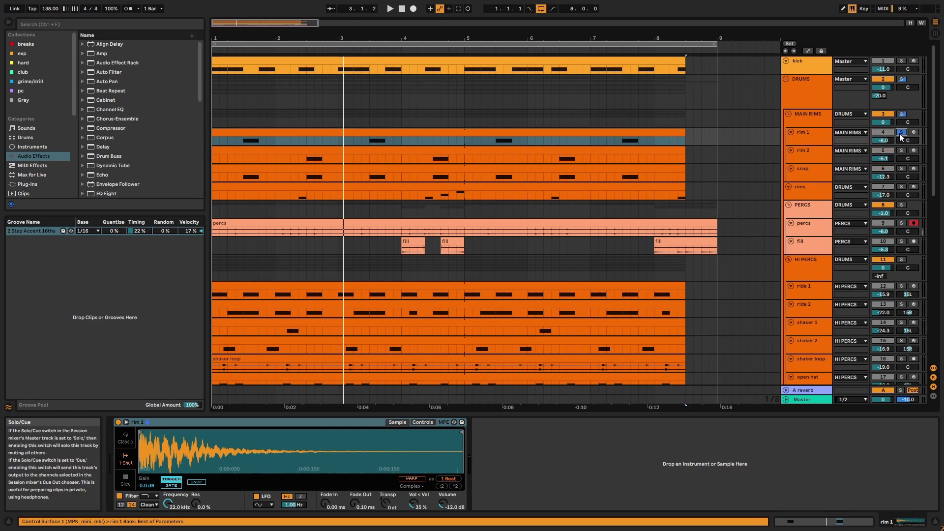
key("space")
key("space")
Solo the rim 2 track and play it from just before its first hit in bar 2.
left_click(901, 150)
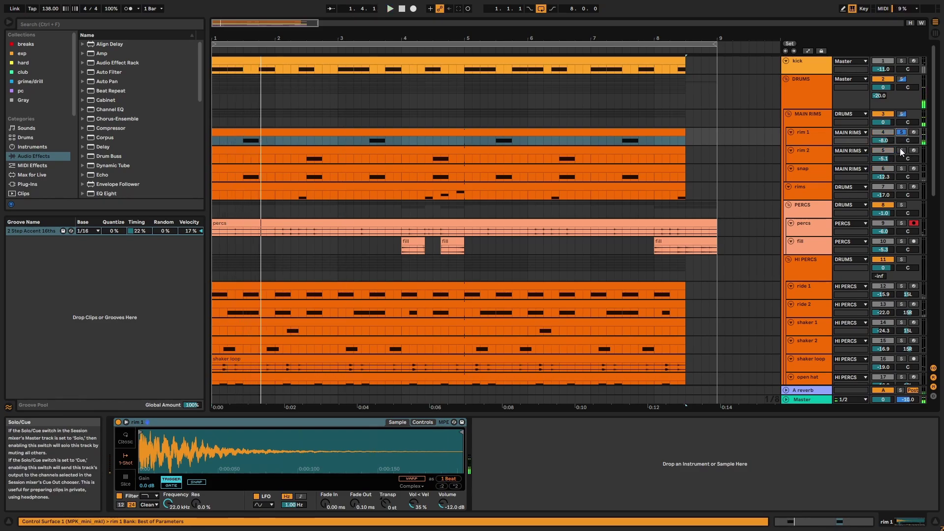
left_click(306, 161)
key("space")
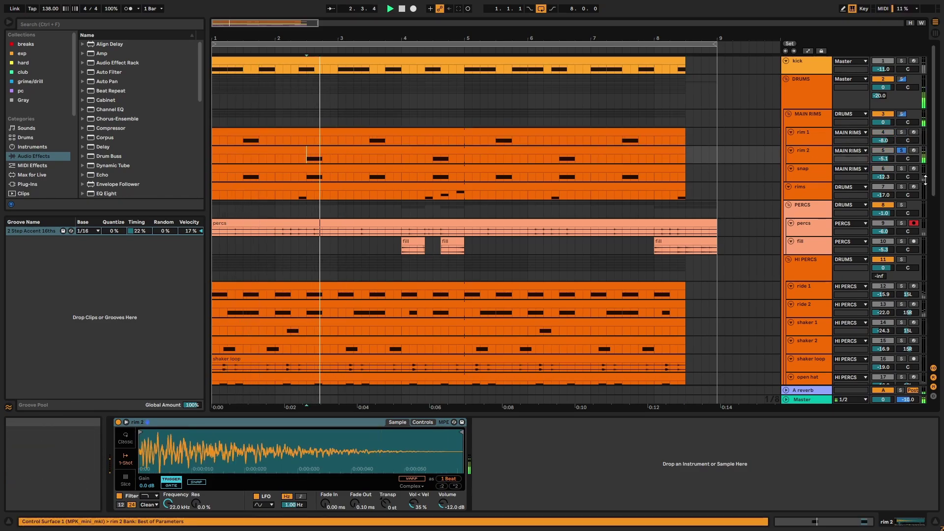
Solo the snap track and play its clip from the start of the loop.
left_click(904, 170)
left_click(671, 173)
key("space")
key("space")
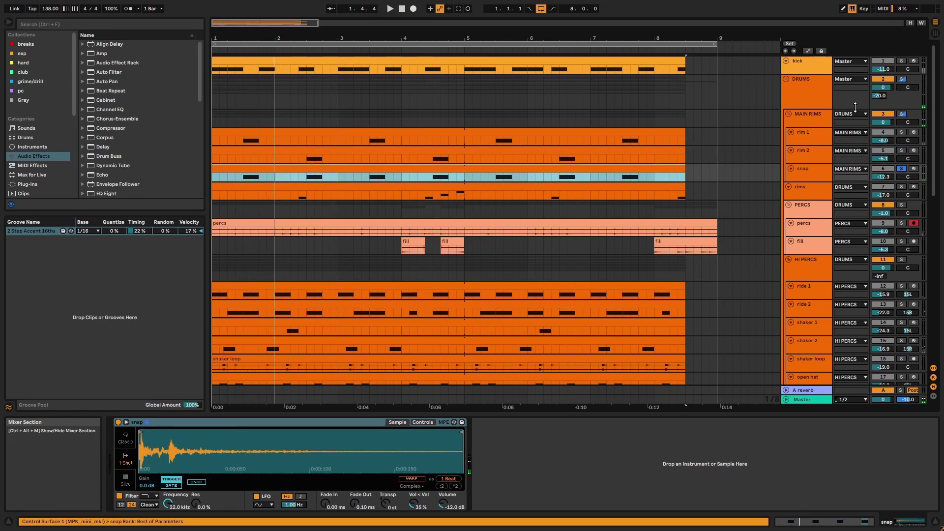
Check the sampler devices of the rim 1, rim 2 and snap tracks one after another.
left_click(797, 121)
left_click(801, 133)
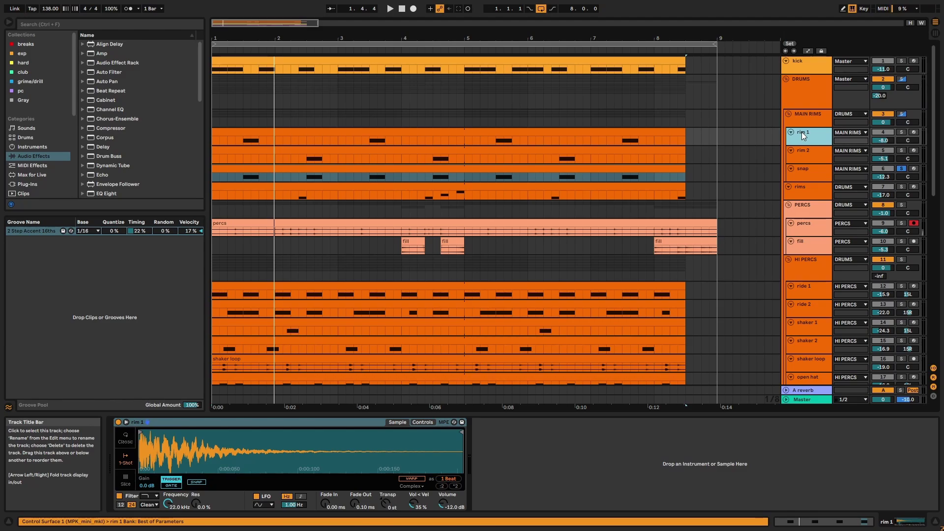
key("Down")
key("Down")
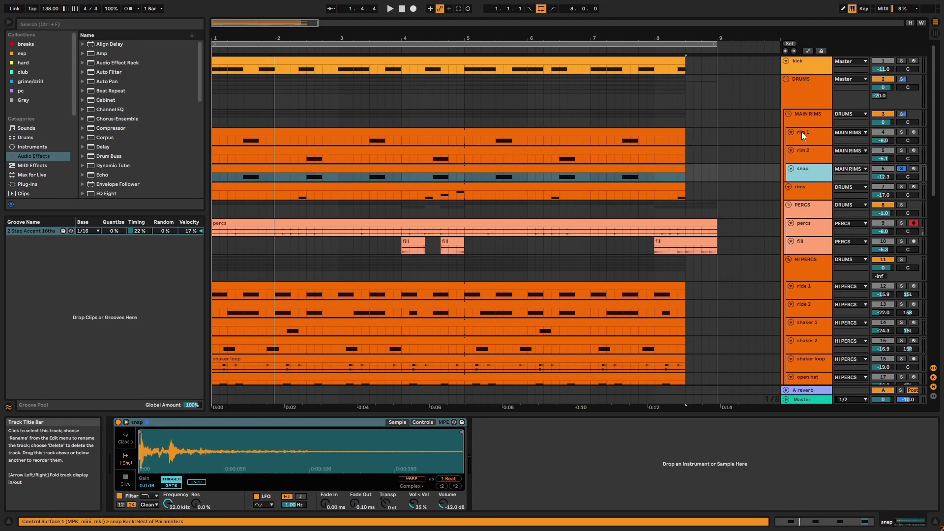
Solo the MAIN RIMS group and examine the Saturator and Echo in its effect chain.
left_click(905, 114)
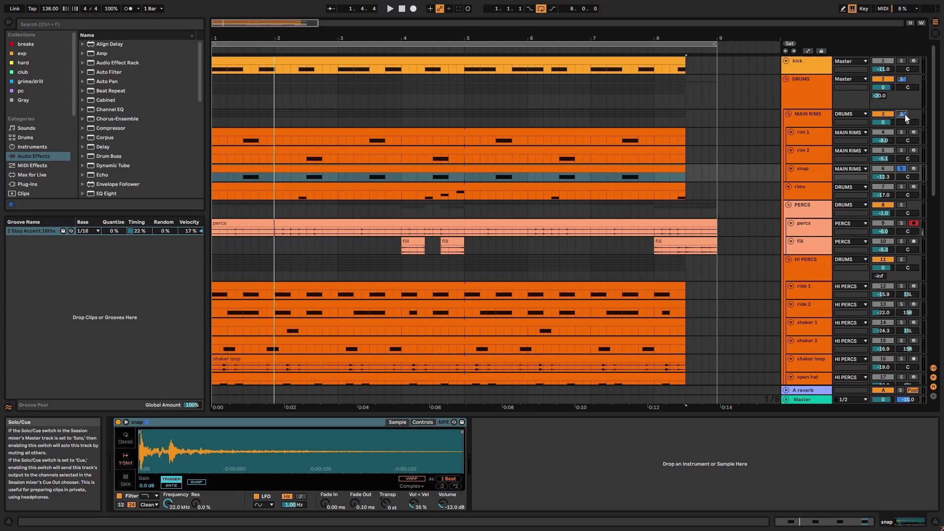
left_click(814, 119)
left_click(195, 421)
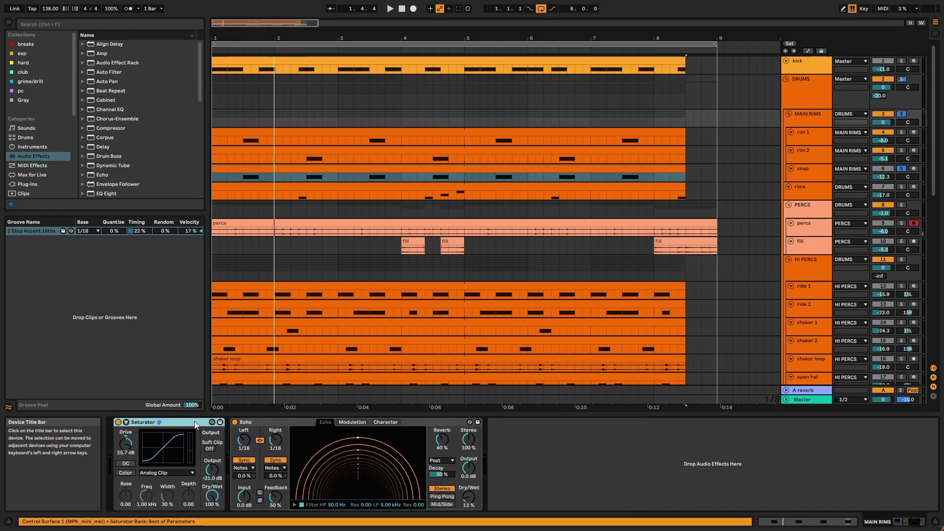
left_click(255, 422)
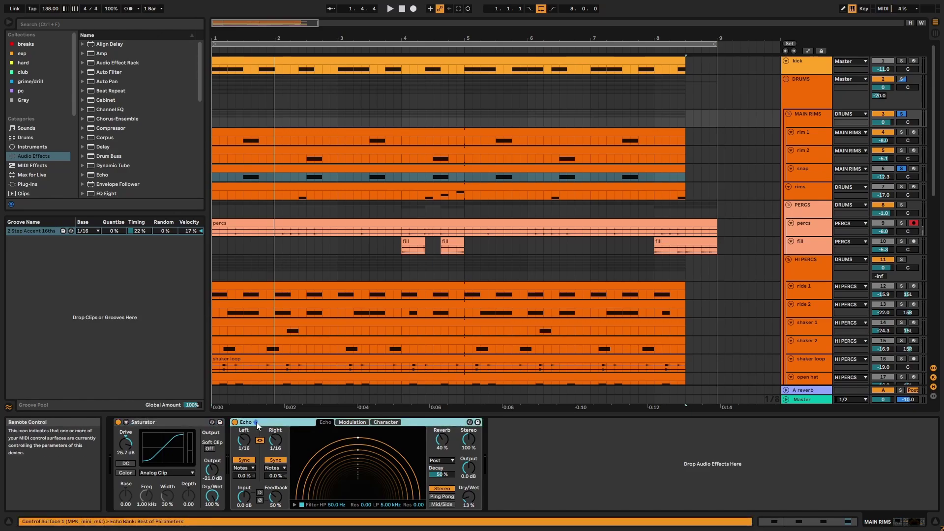
Play the MAIN RIMS group and toggle Saturator and Echo off and on together to compare the sound.
key("Left")
key("space")
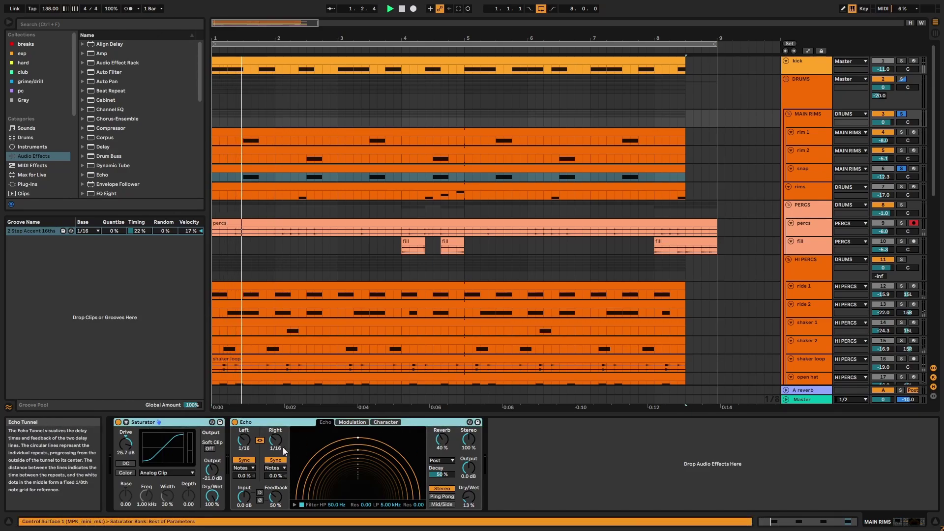
left_click(236, 422)
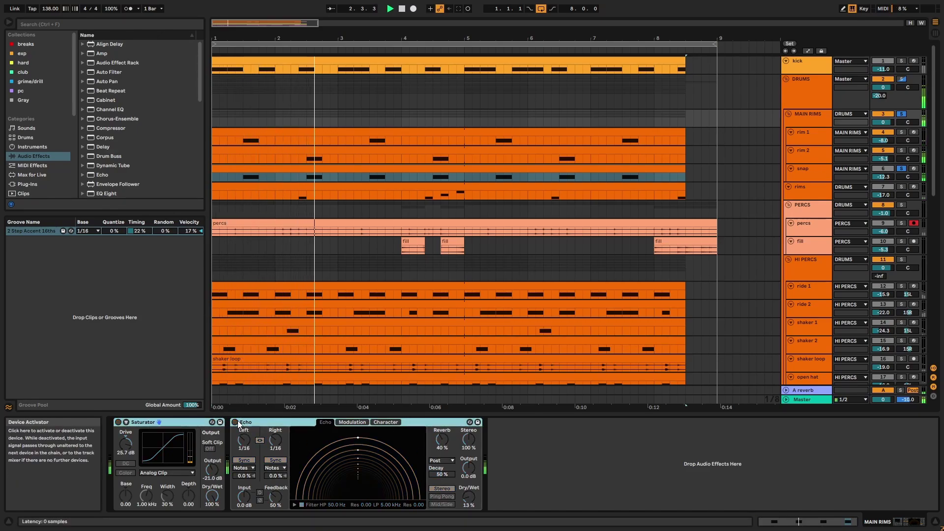
left_click(237, 422)
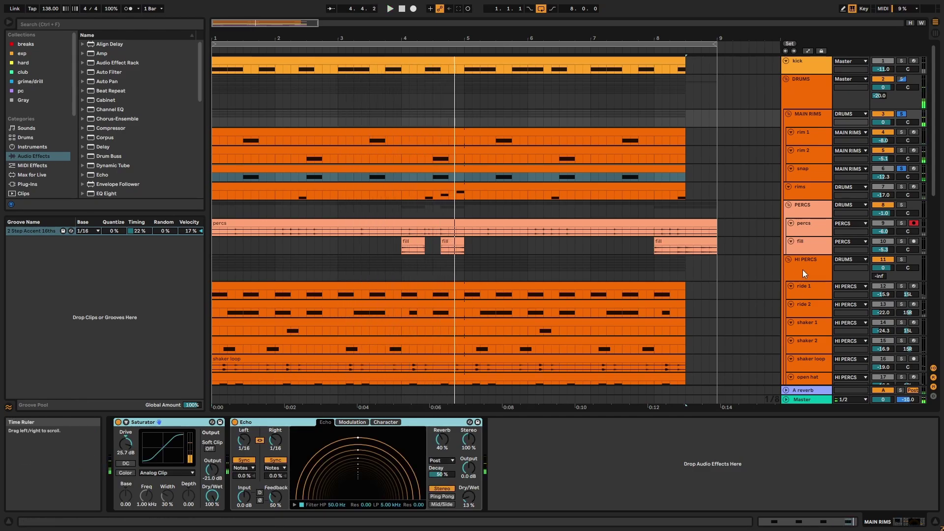
Solo the rims track, open its MIDI clip and audition the hits in bars 2 and 4, then return to the arrangement.
left_click(811, 193)
left_click(903, 189)
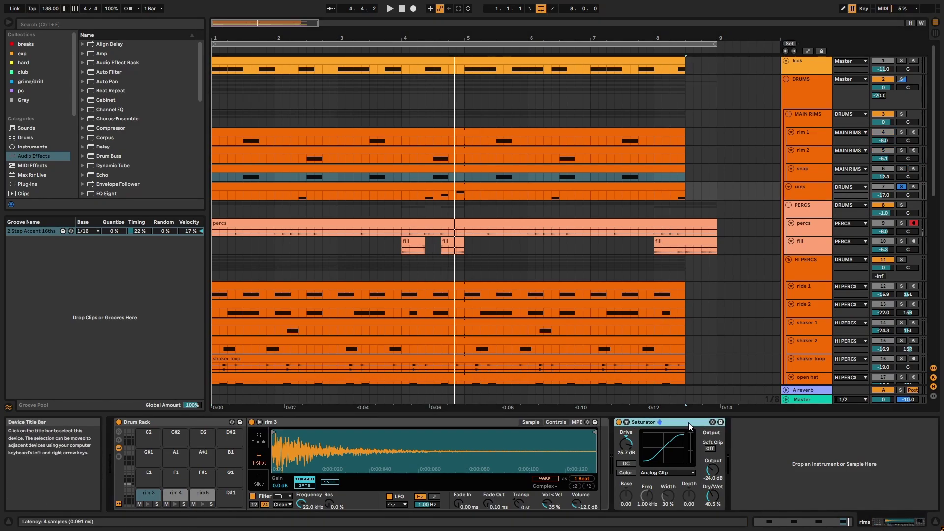
double_click(457, 179)
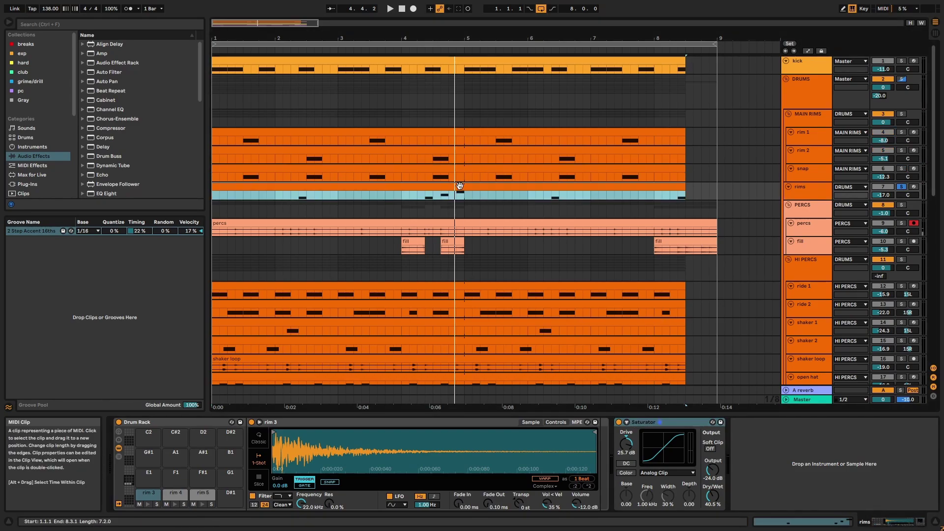
key("space")
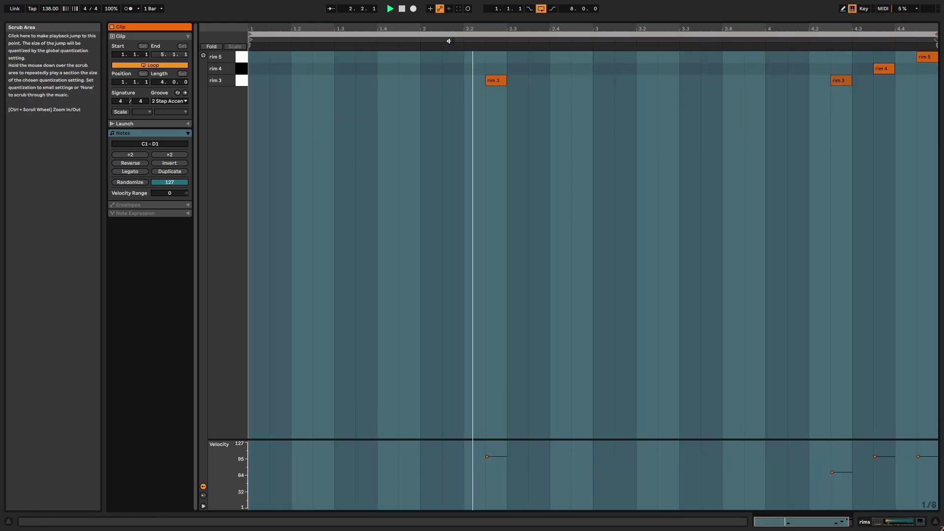
key("space")
left_click(775, 40)
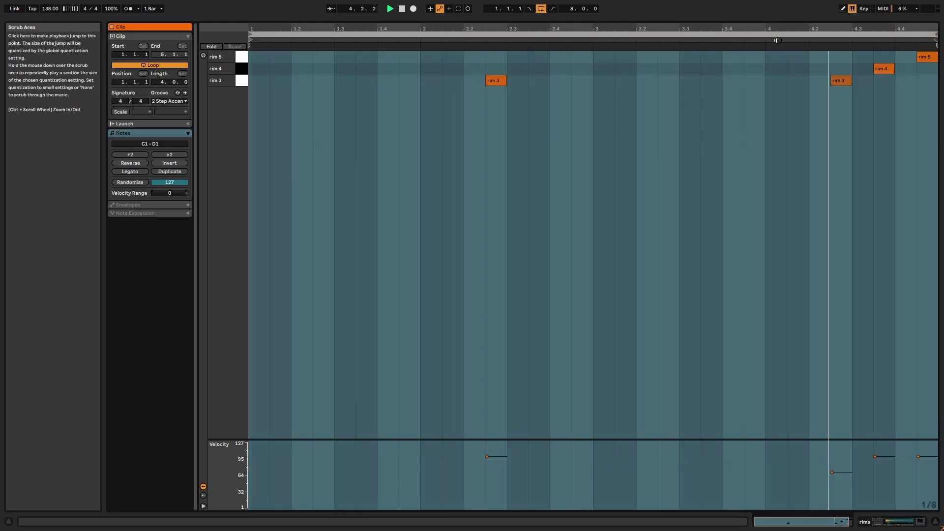
key("shift+Tab")
scroll(755, 101, "up", 2)
key("space")
Unsolo the rims track and play the full drums from the rims hits in bar 4.
left_click(903, 152)
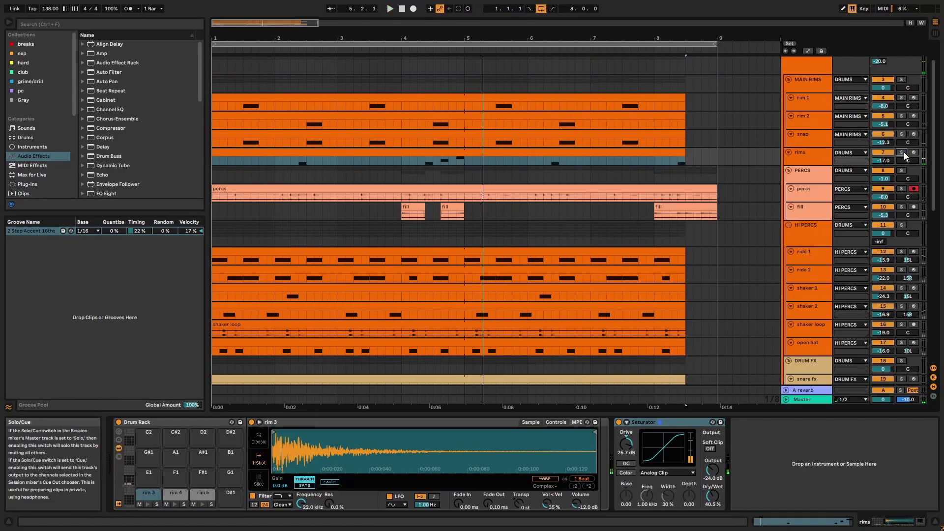
key("space")
left_click(426, 158)
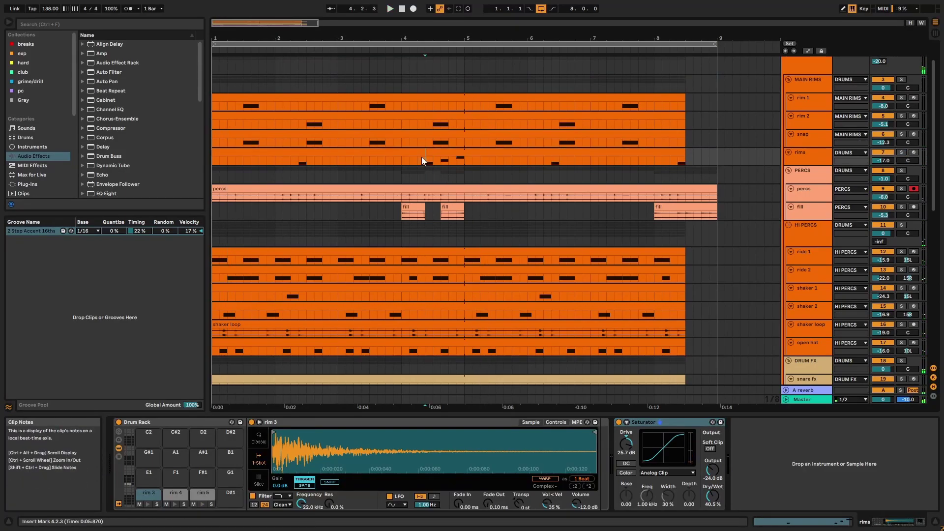
key("space")
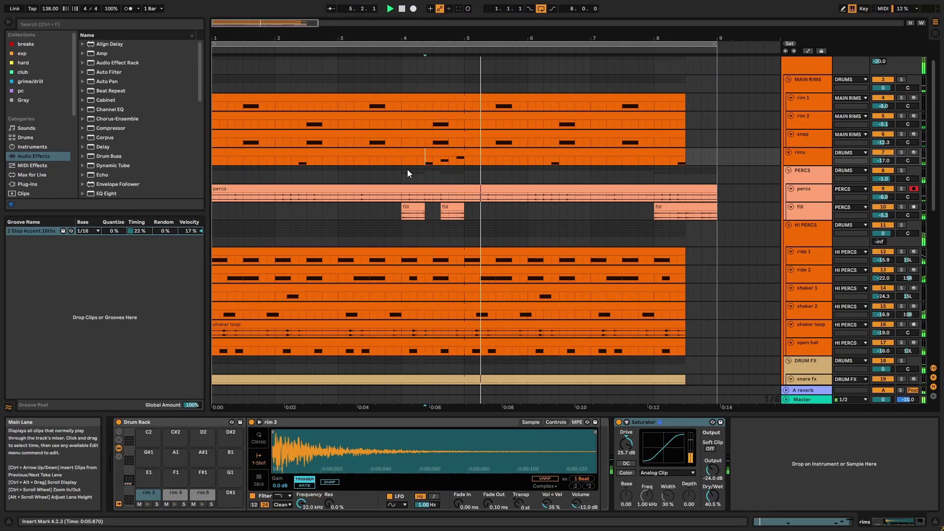
Solo the PERCS group and play it from the start of the percs clip.
left_click(818, 172)
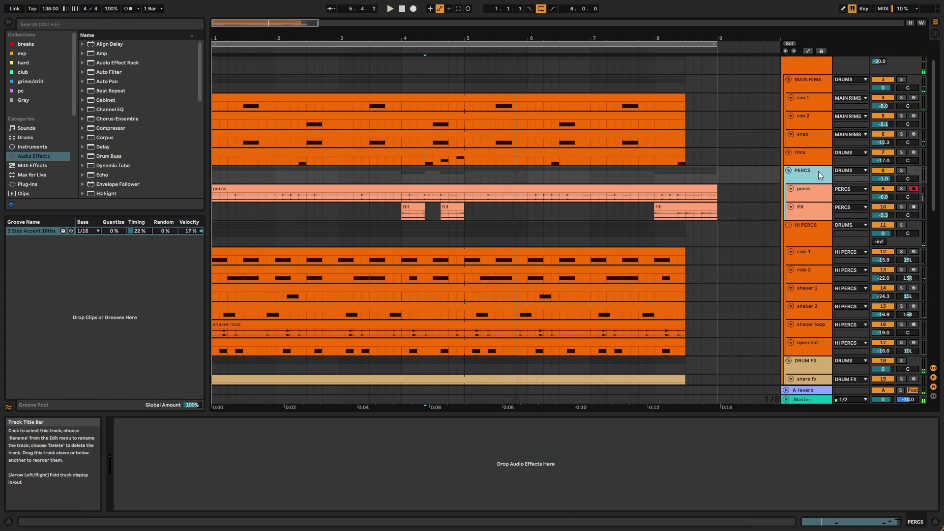
left_click(901, 170)
left_click(667, 189)
key("space")
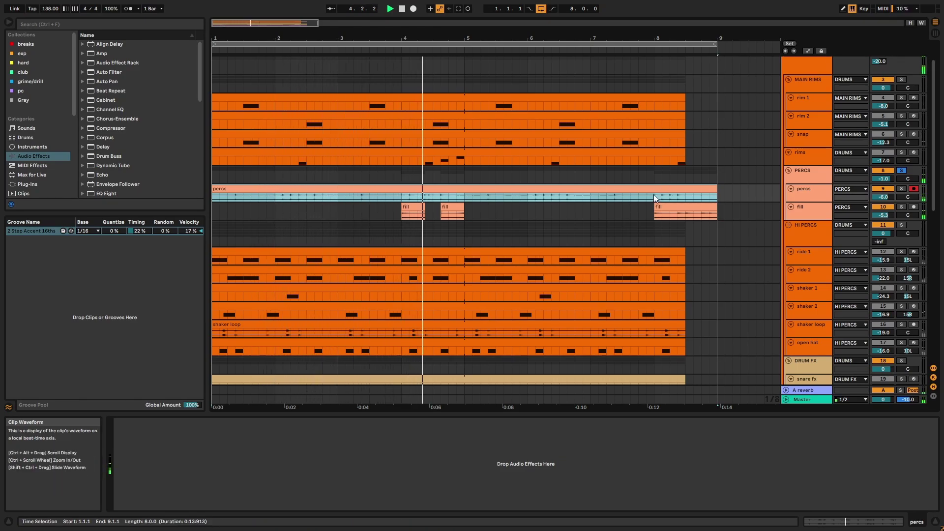
Play the full drums from the start of the percs clip and mute the PERCS group to compare the groove without it.
left_click(656, 197)
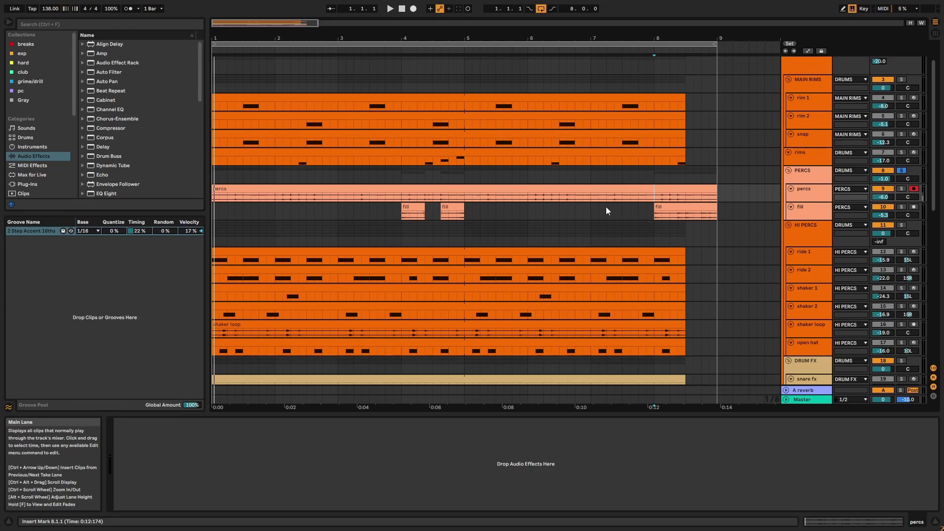
left_click(657, 189)
key("space")
left_click(884, 174)
left_click(884, 171)
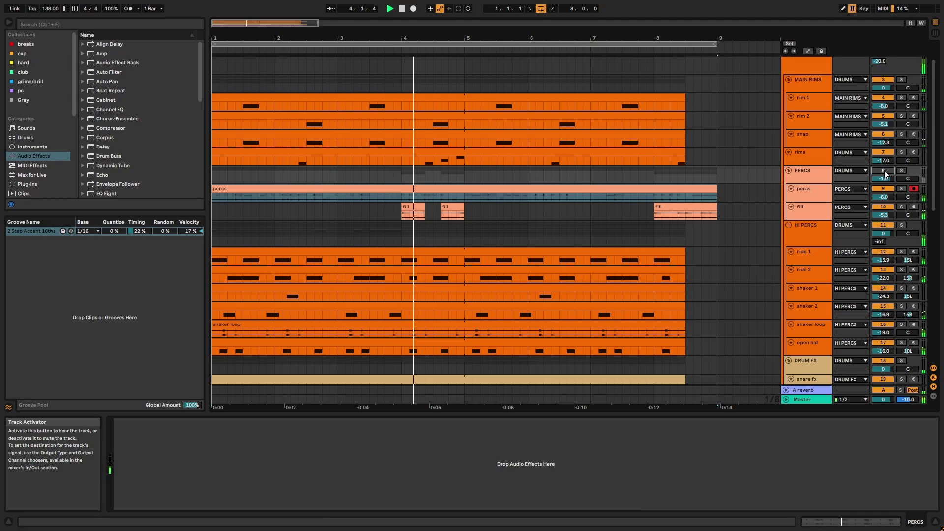
Unmute the PERCS group, then solo the HI PERCS group and play it from the start of the ride 1 clip.
left_click(886, 171)
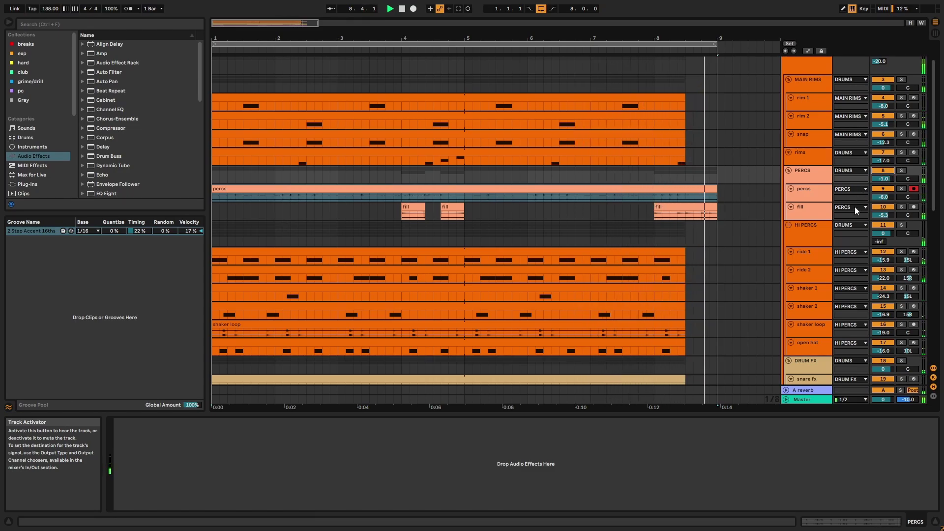
left_click(812, 238)
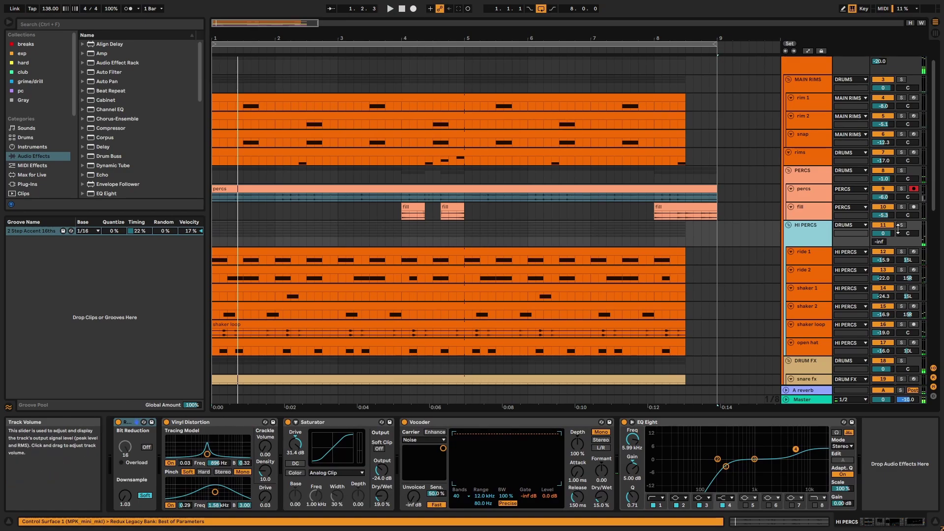
left_click(902, 224)
left_click(654, 253)
key("space")
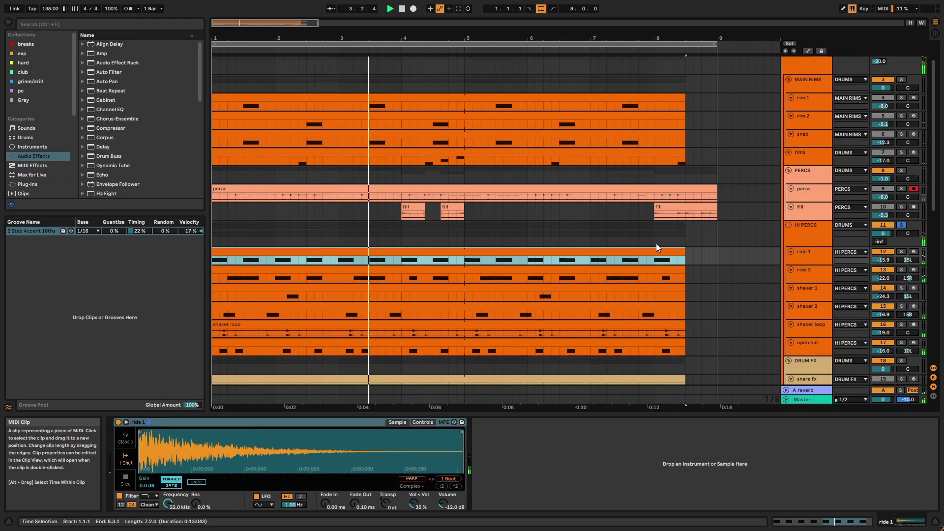
Go through the HI PERCS tracks one by one from ride 1 to open hat to examine each track's sample.
left_click(810, 256)
key("Down")
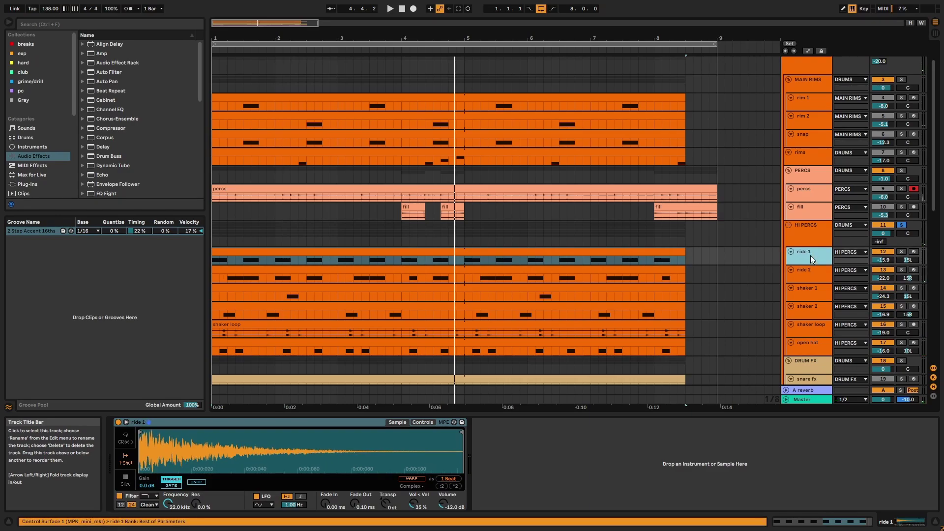
key("Down")
key("Down")
key("Down")
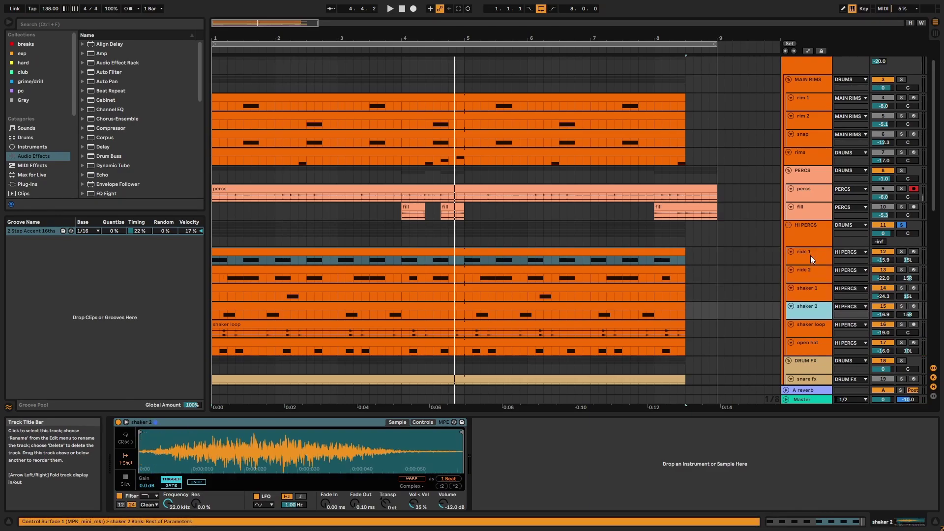
key("Down")
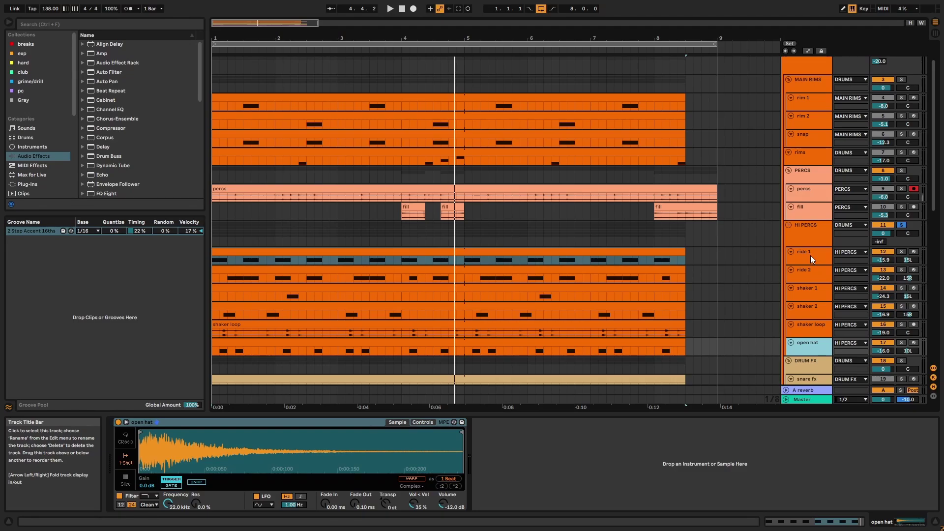
Open the clip view for the six HI PERCS clips, return to the arrangement and replay the soloed group.
double_click(333, 343)
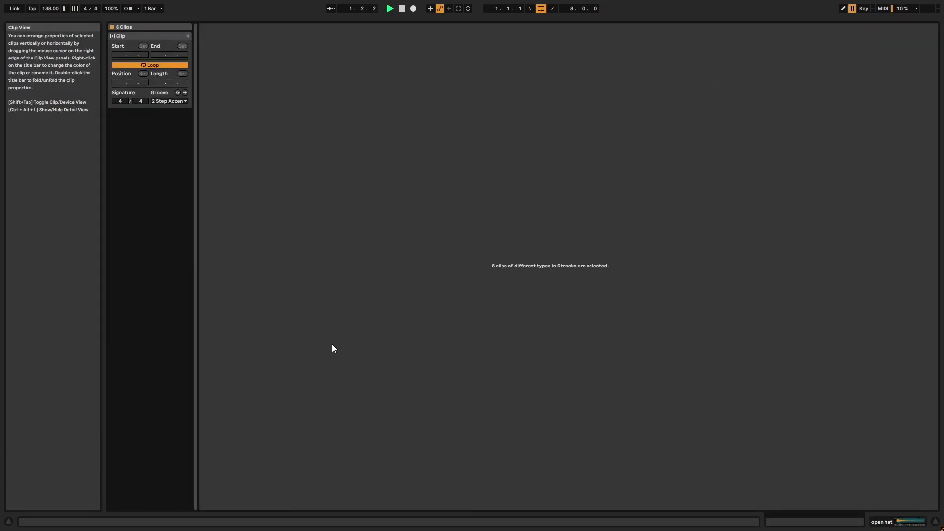
key("shift+Tab")
key("space")
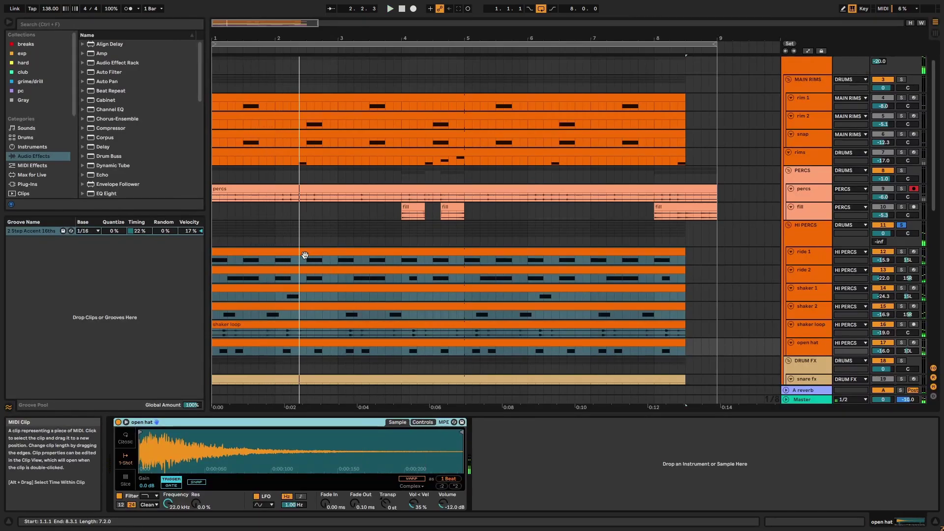
key("space")
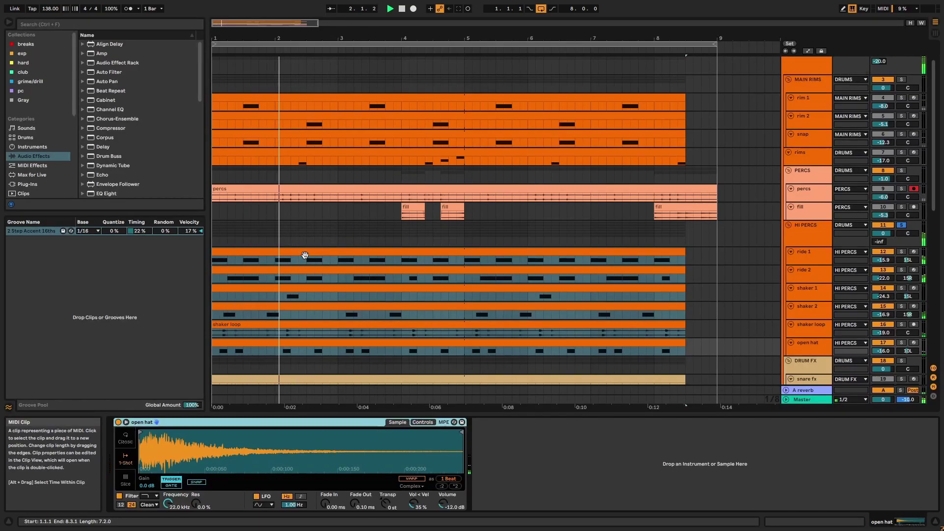
Show the HI PERCS group's effect chain and examine Vinyl Distortion, Saturator and Vocoder.
scroll(828, 259, "down", 4)
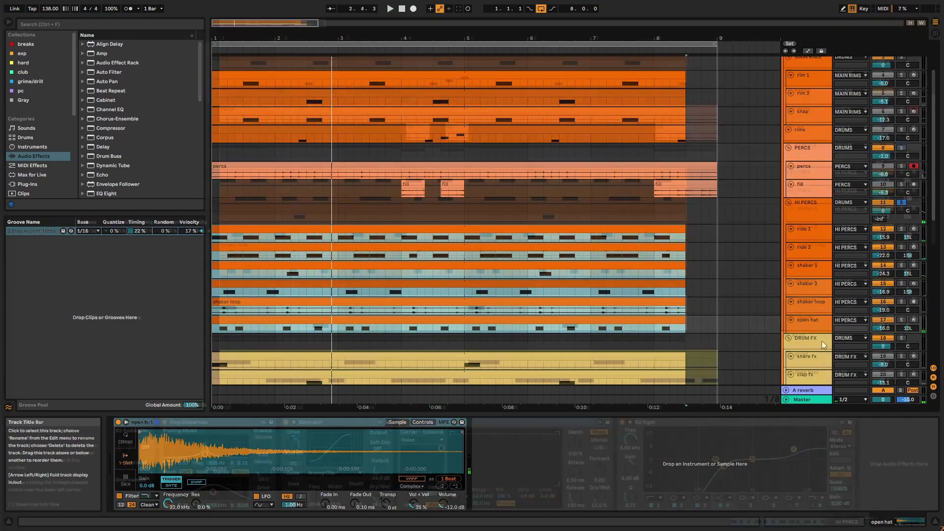
left_click(800, 156)
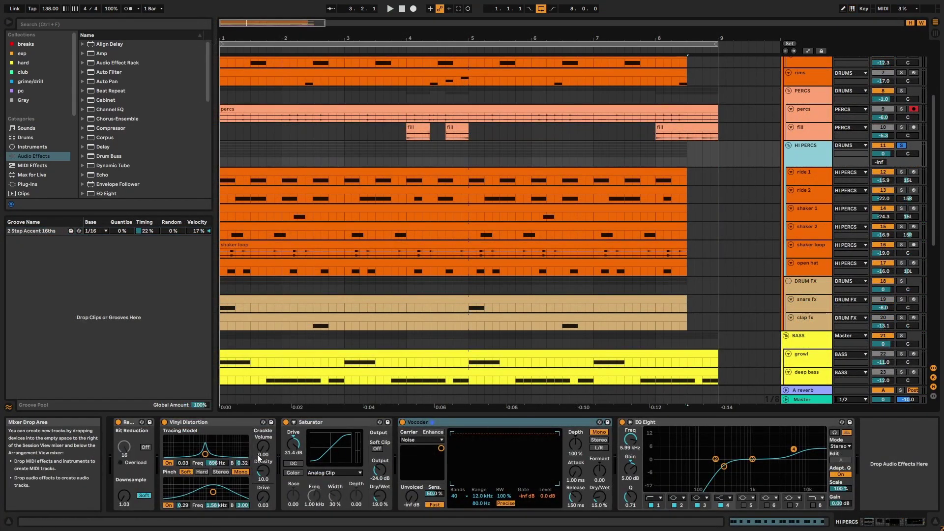
left_click(180, 424)
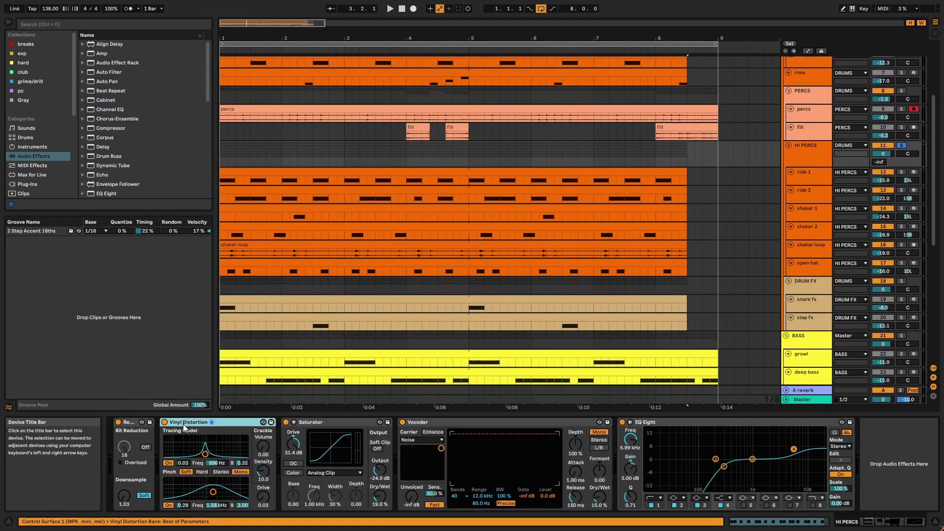
left_click(317, 423)
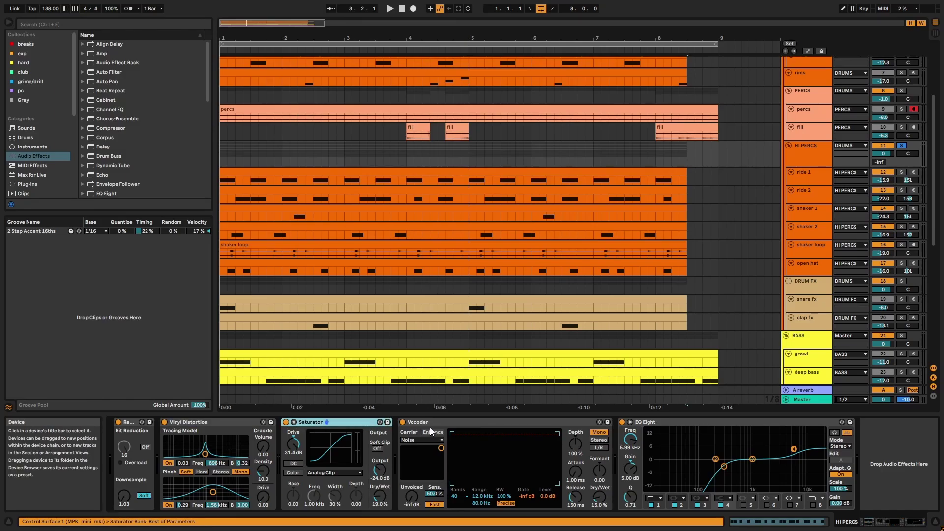
left_click(449, 424)
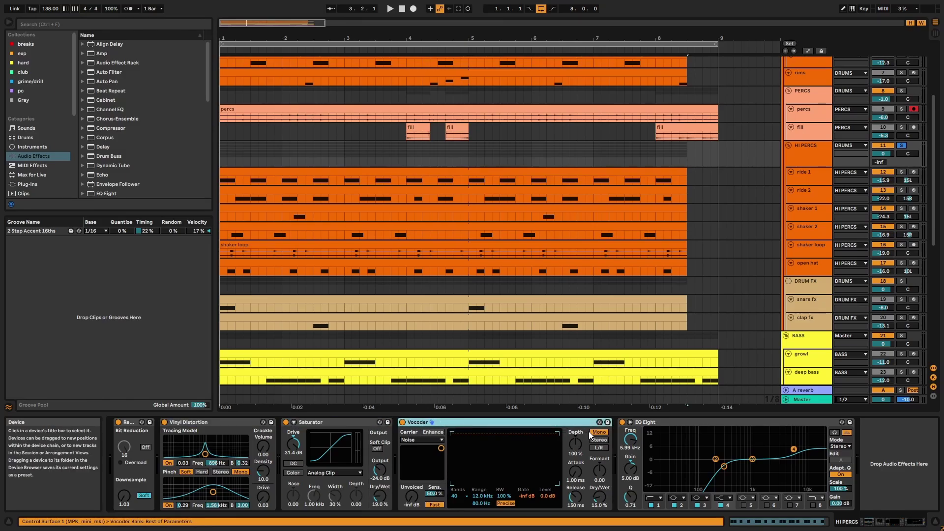
Select all the HI PERCS effects and bypass and re-enable them together during playback to compare the sound.
key("ctrl+a")
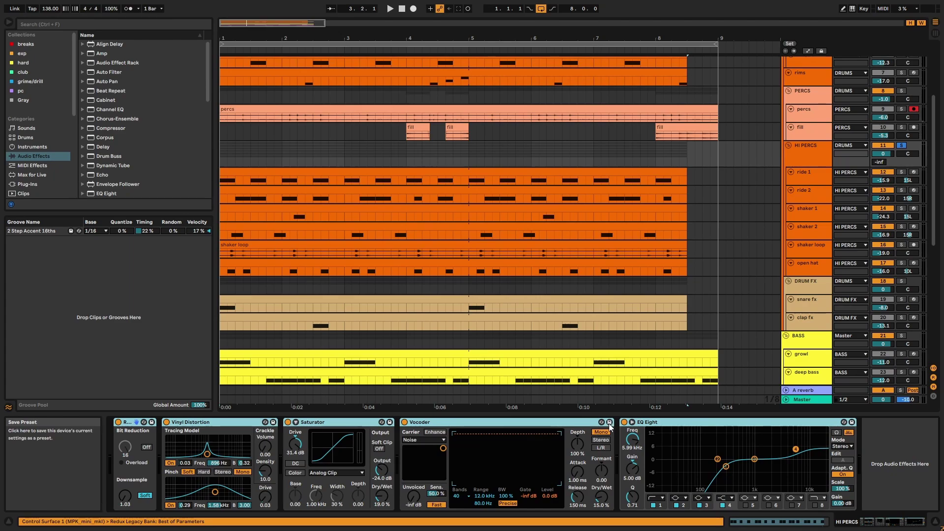
key("space")
left_click(625, 422)
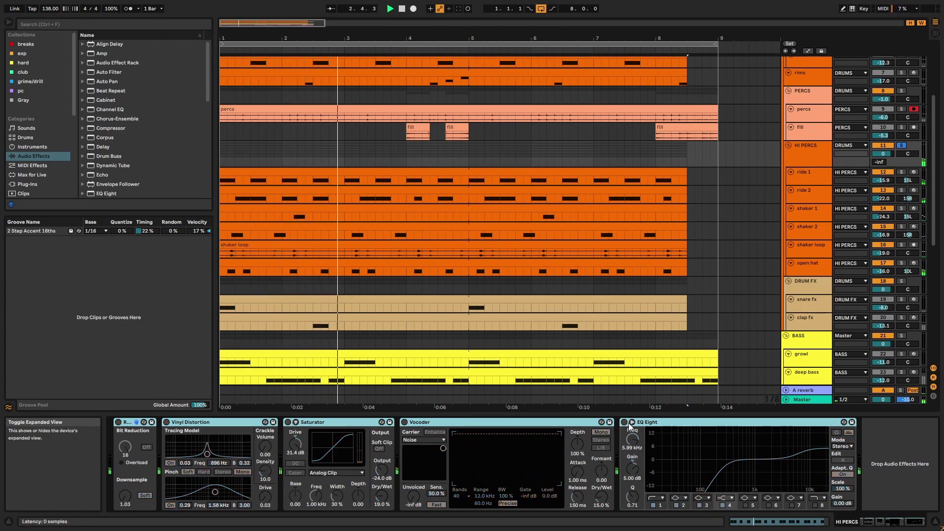
left_click(628, 423)
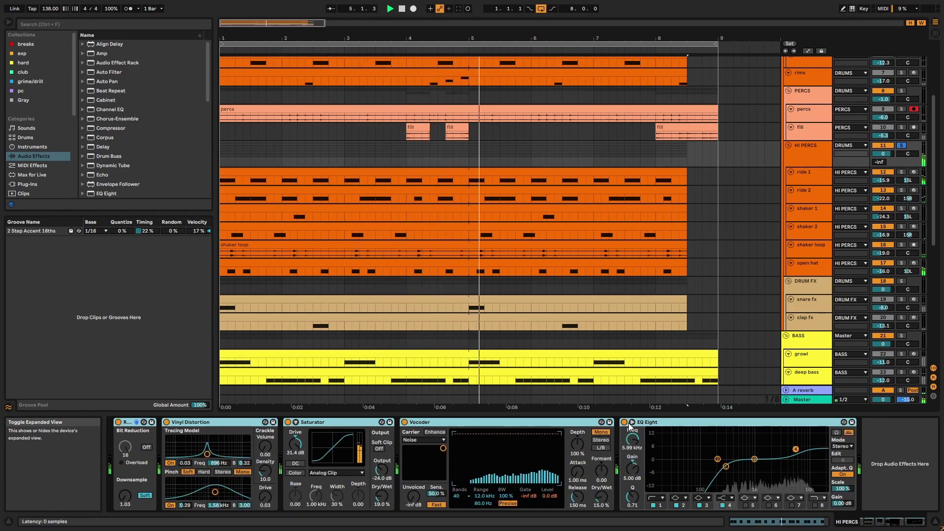
left_click(628, 423)
left_click(629, 423)
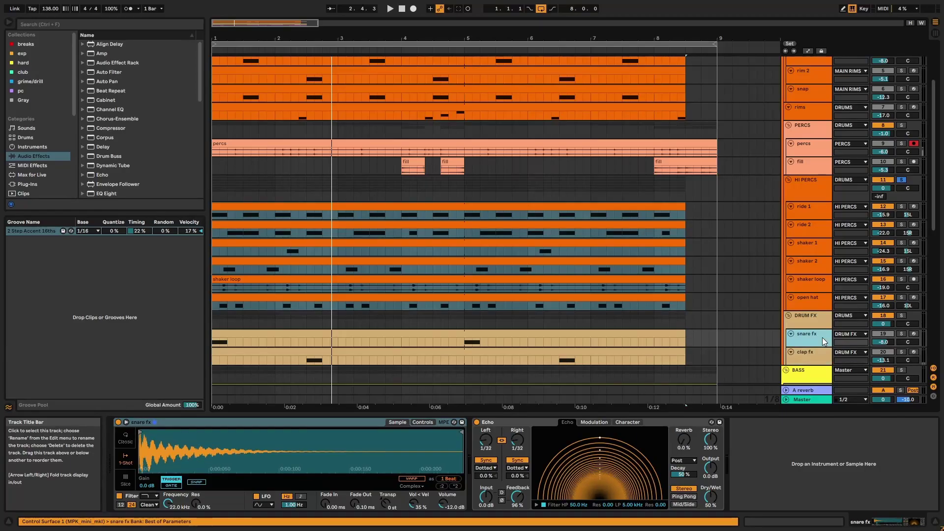
Inspect the clap fx track's Echo and play the soloed DRUM FX group from the start of the snare fx clip.
key("Down")
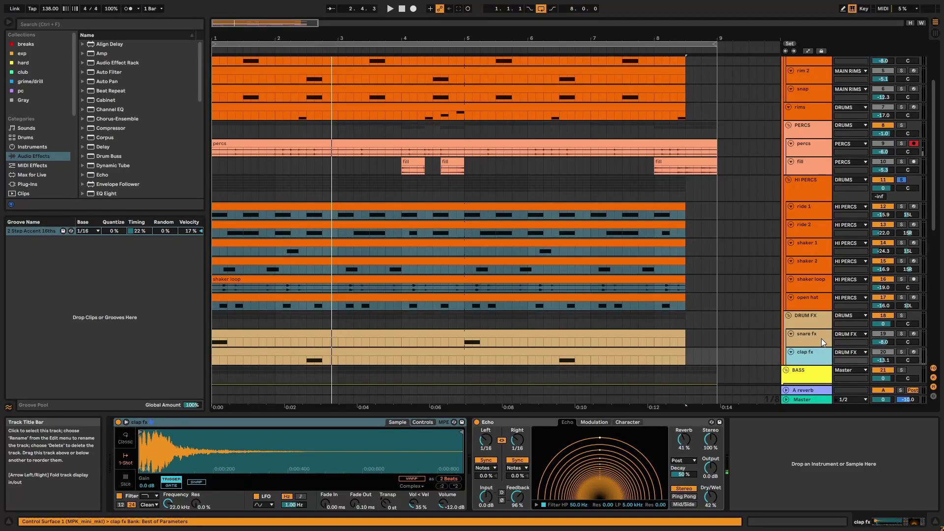
left_click(678, 423)
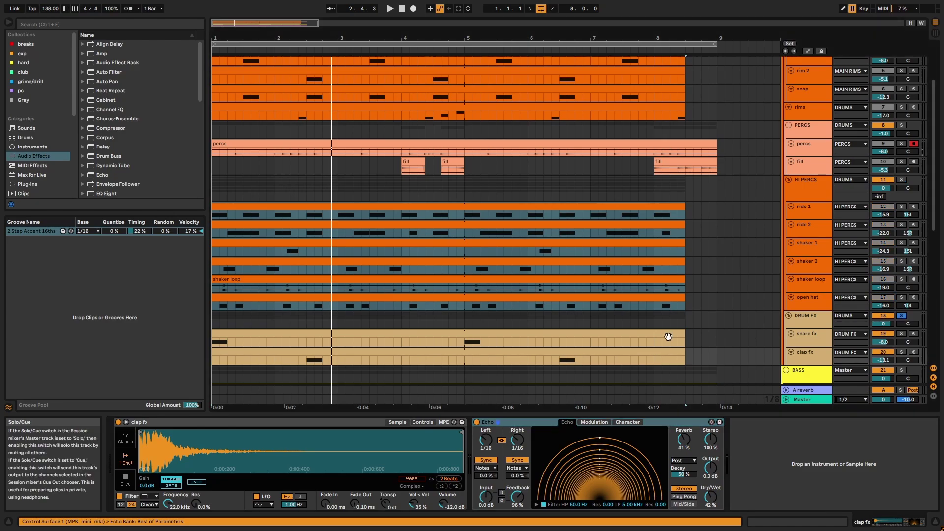
left_click(621, 332)
key("space")
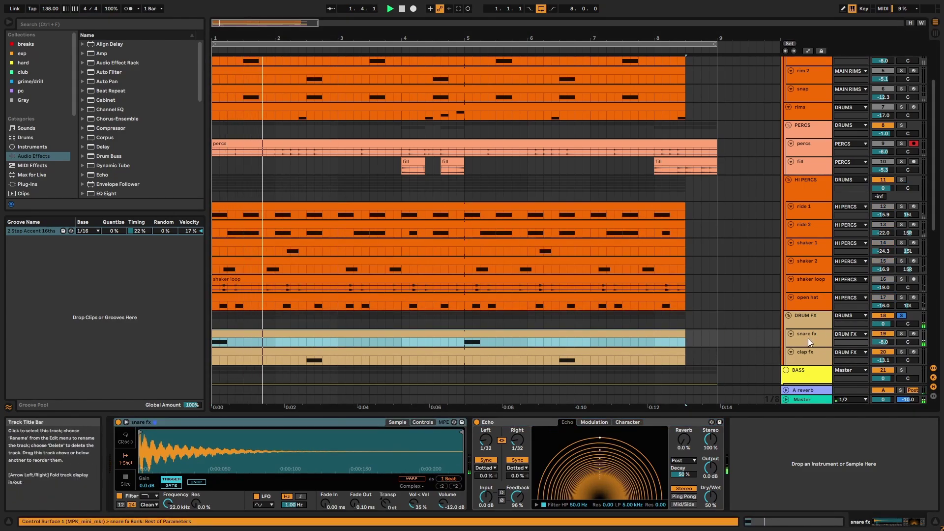
left_click(807, 355)
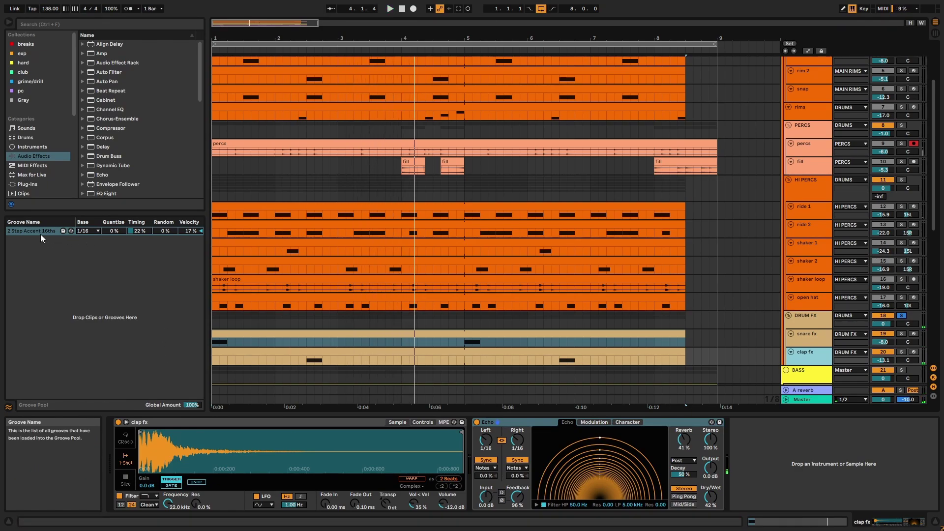
Select the arrangement range from bar 1 to bar 9 across all drum tracks from rim 1 through clap fx.
scroll(708, 219, "up", 3)
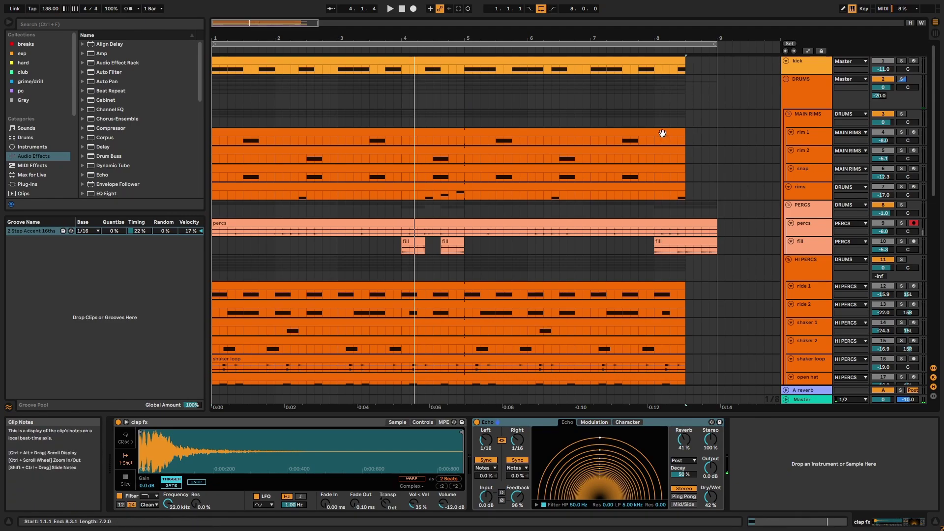
left_click(678, 141)
scroll(683, 181, "down", 8)
scroll(719, 246, "up", 1)
left_click(717, 253, "shift")
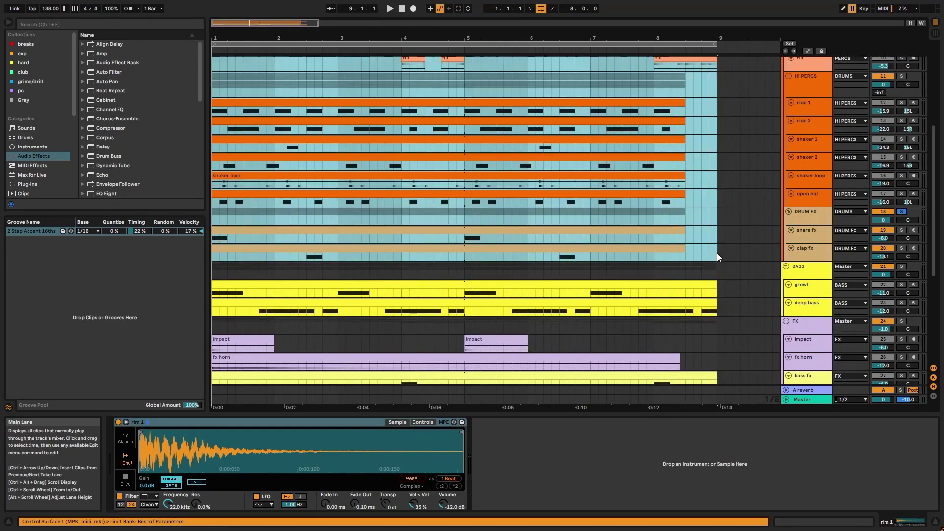
Examine the DRUMS group's Drum Buss and EQ Eight, then the Empty Club reverb on the A reverb return.
scroll(728, 243, "up", 7)
left_click(791, 93)
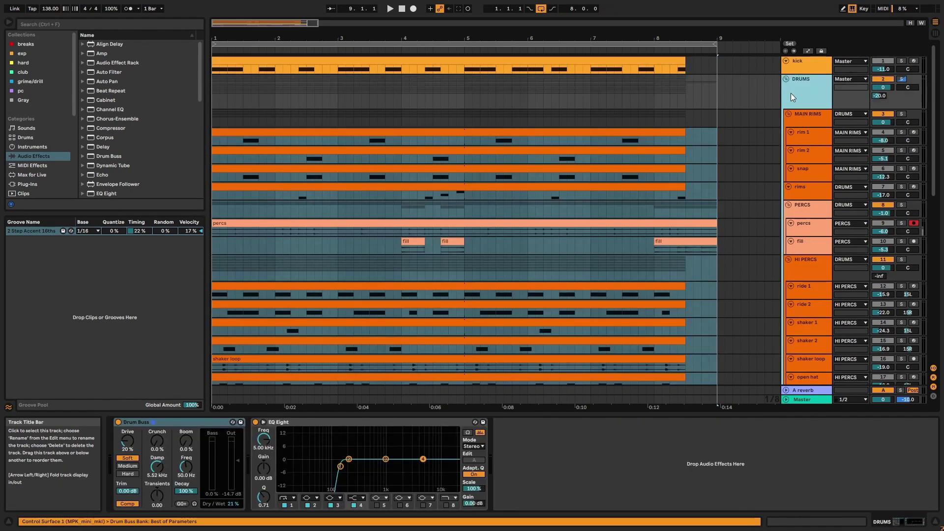
left_click(169, 425)
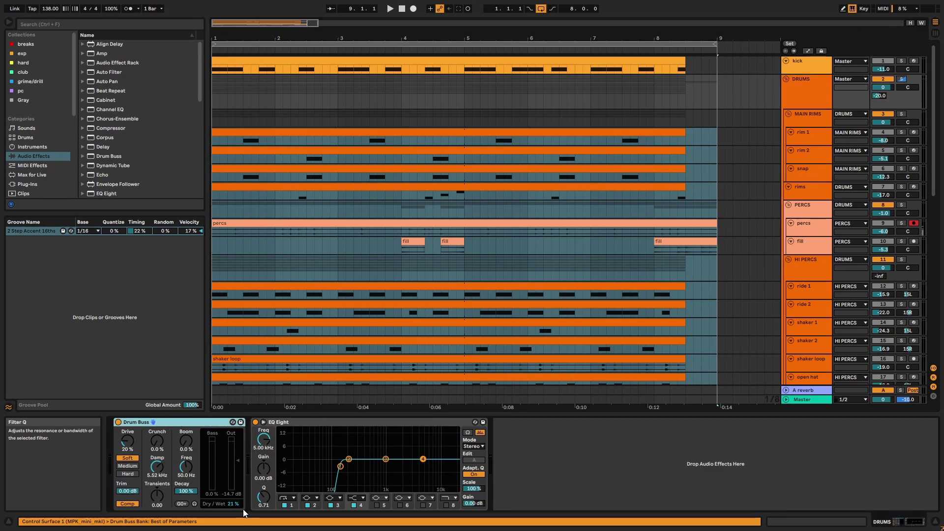
left_click(356, 420)
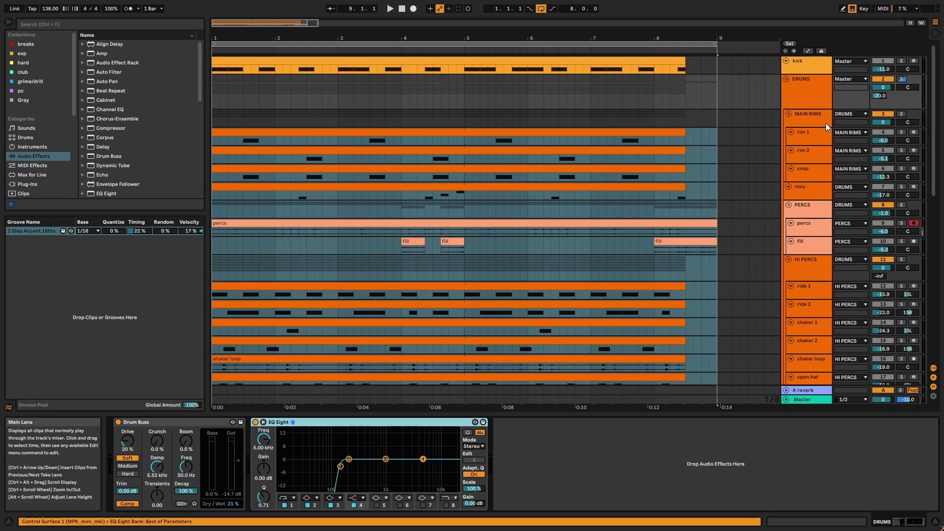
left_click(812, 390)
left_click(407, 422)
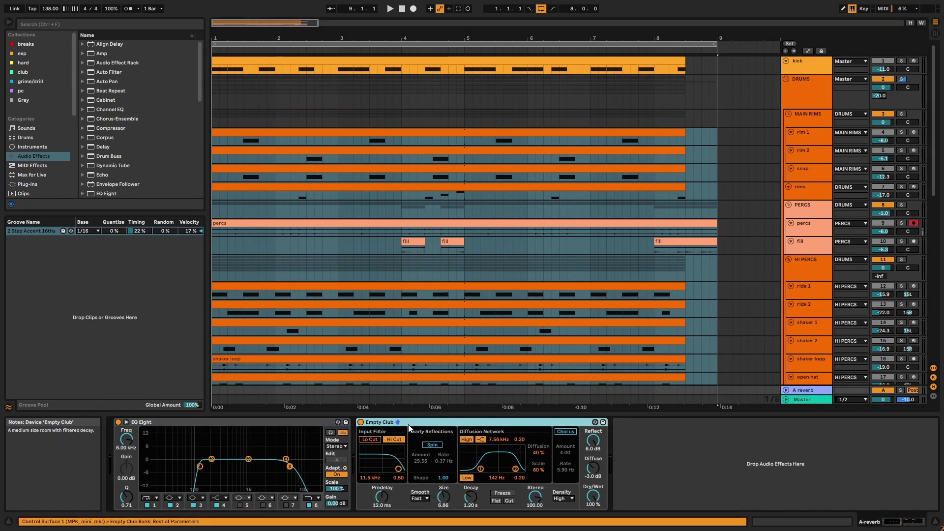
Solo the BASS group and play it from the start of the growl clip.
scroll(719, 291, "down", 10)
scroll(754, 281, "up", 1)
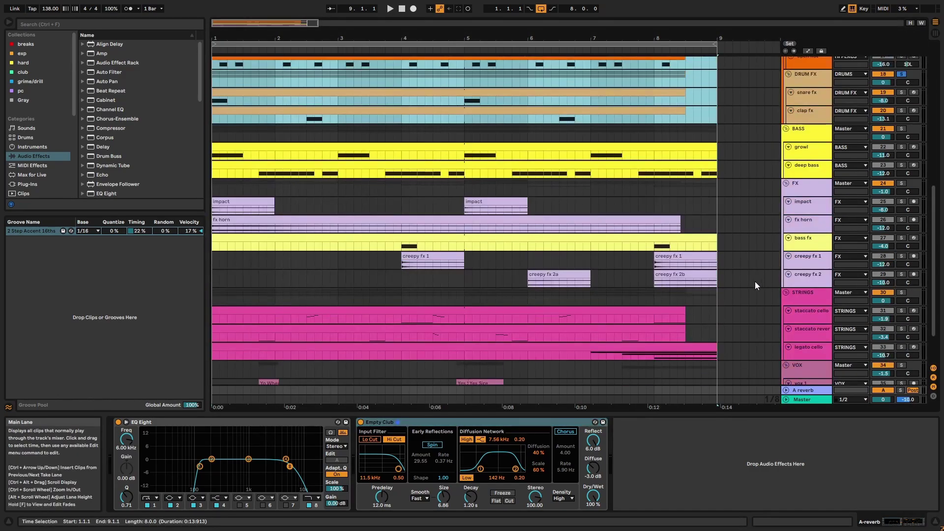
left_click(903, 128)
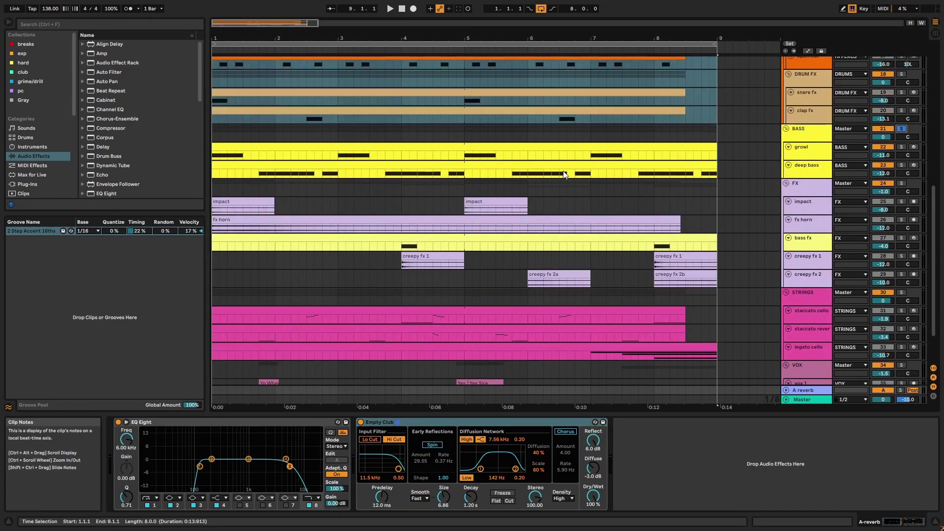
left_click(563, 150)
key("space")
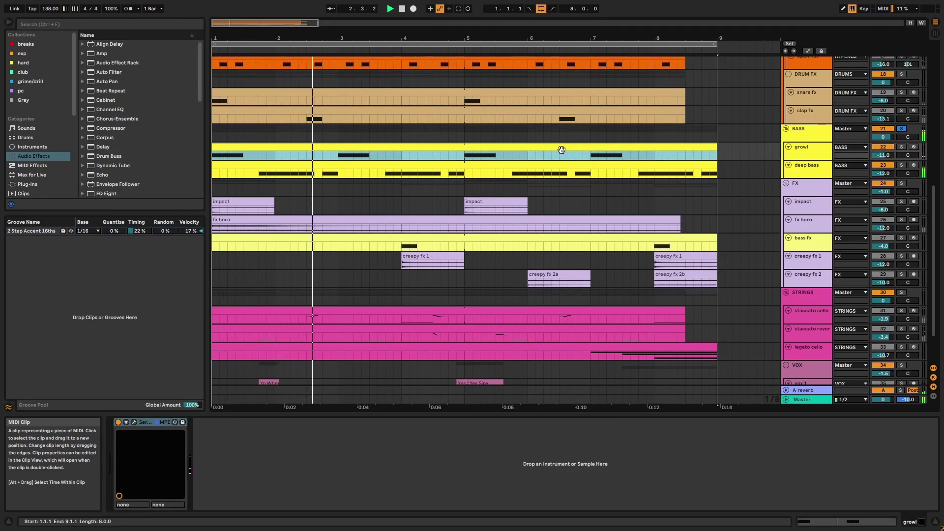
Solo the growl track, open its MIDI clip to view the E2 notes, then return to its device view.
scroll(567, 185, "up", 1)
scroll(567, 184, "up", 1)
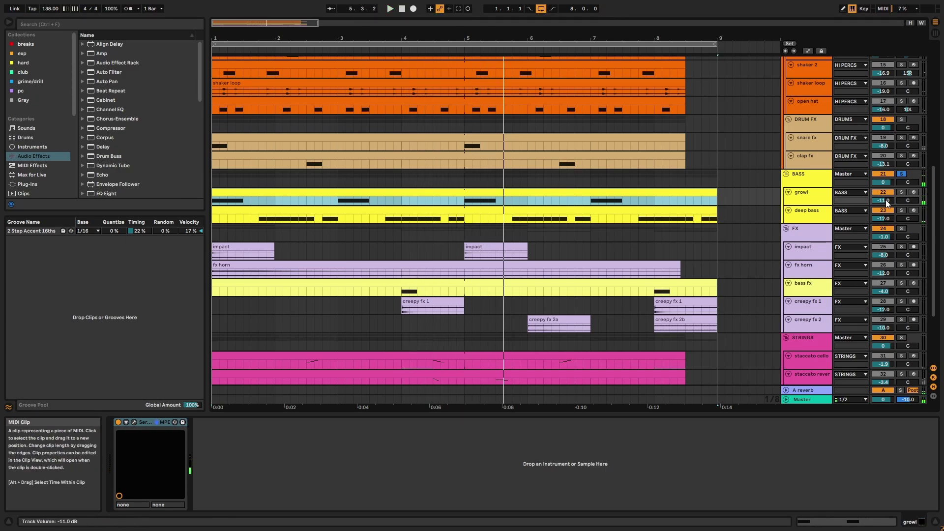
left_click(901, 192)
double_click(661, 193)
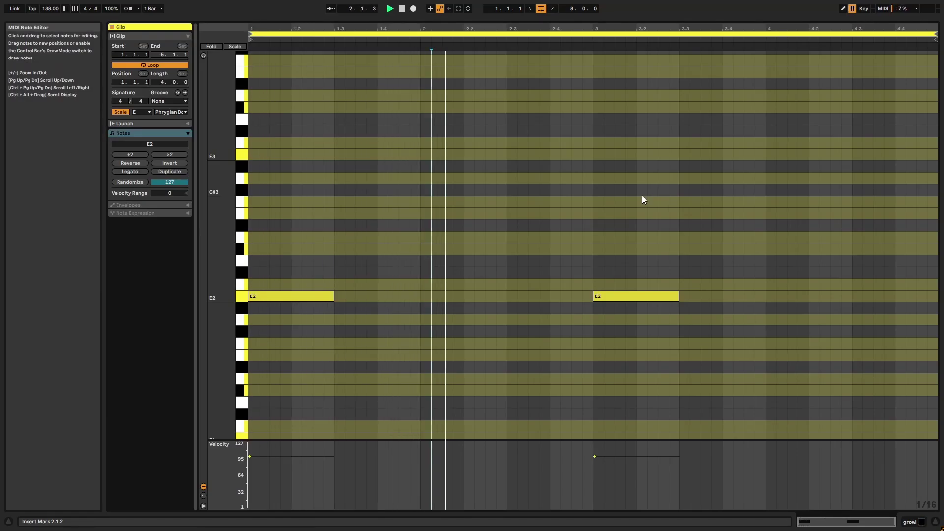
key("shift+Tab")
Open the growl track's Serum synth and display LFO 2 to examine the oscillator A wavetable position modulation.
left_click(133, 422)
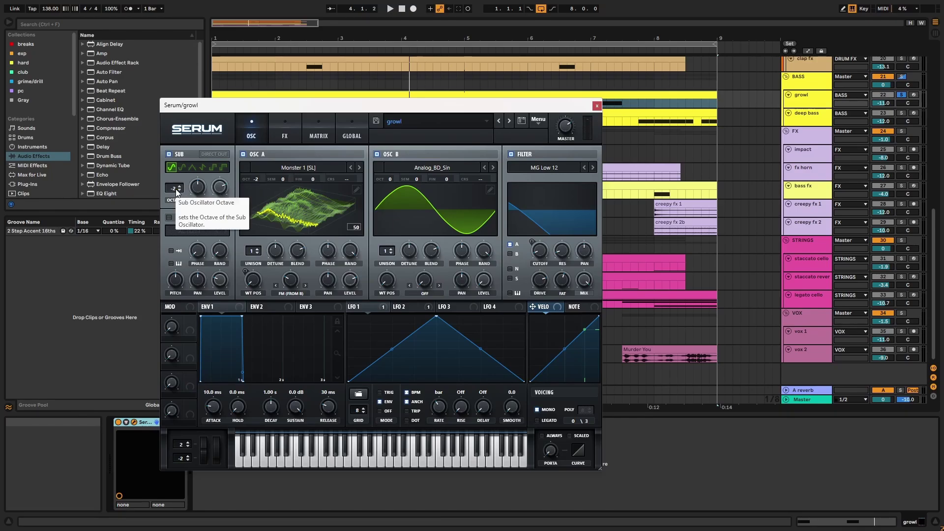
left_click(407, 307)
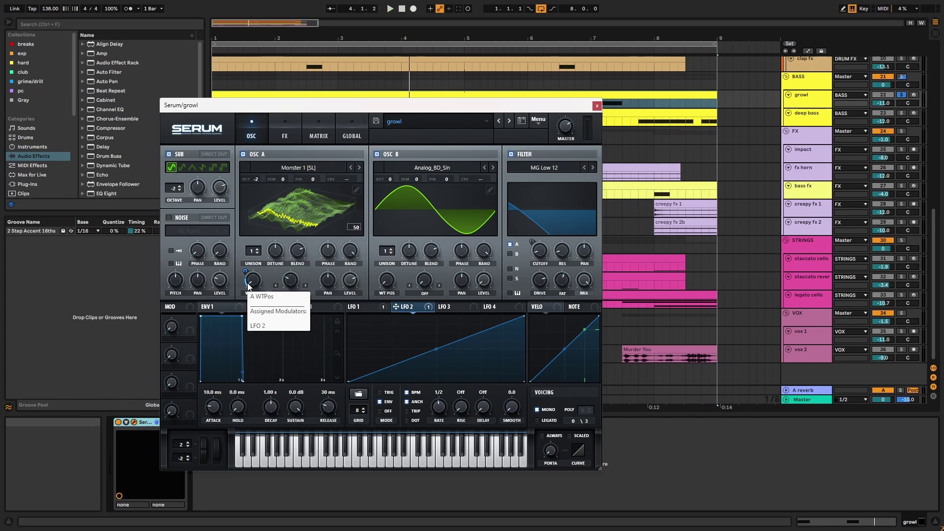
Play the growl bass, display LFO 1 in its synth, and examine the filter cutoff modulation during playback.
key("space")
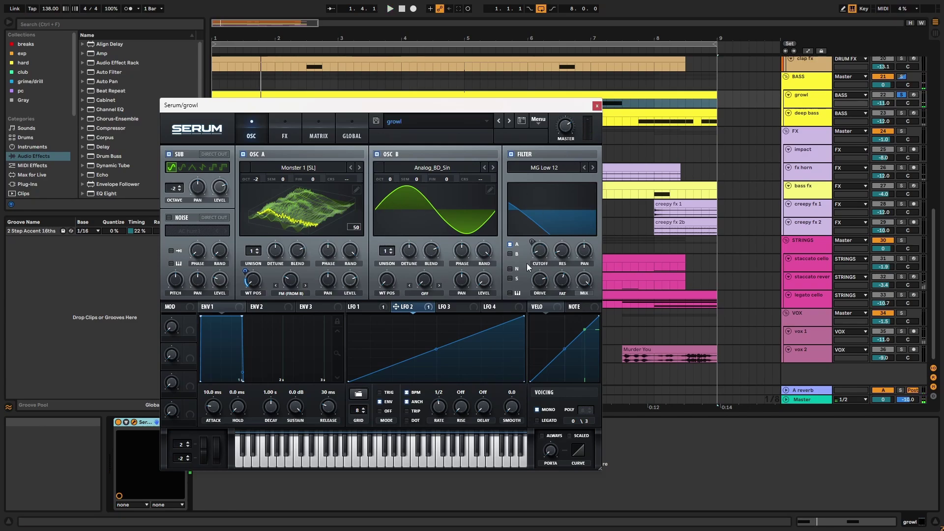
left_click(375, 310)
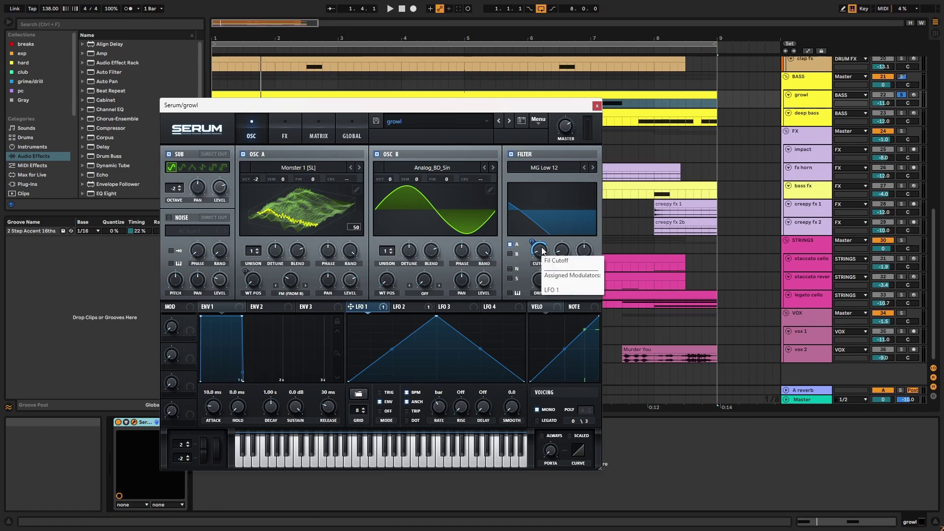
key("space")
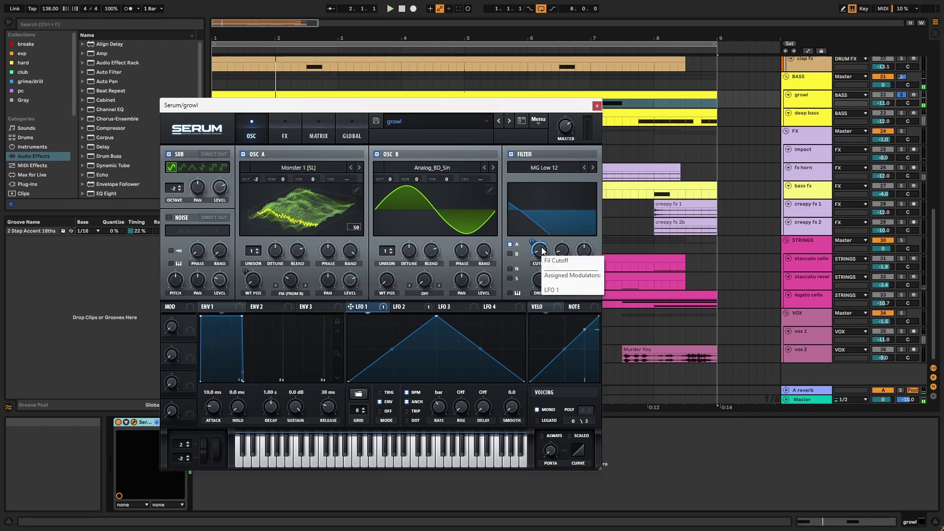
Compare the growl synth's sound with its Distortion and Compressor effects bypassed and re-enabled, then close the synth window.
left_click(295, 131)
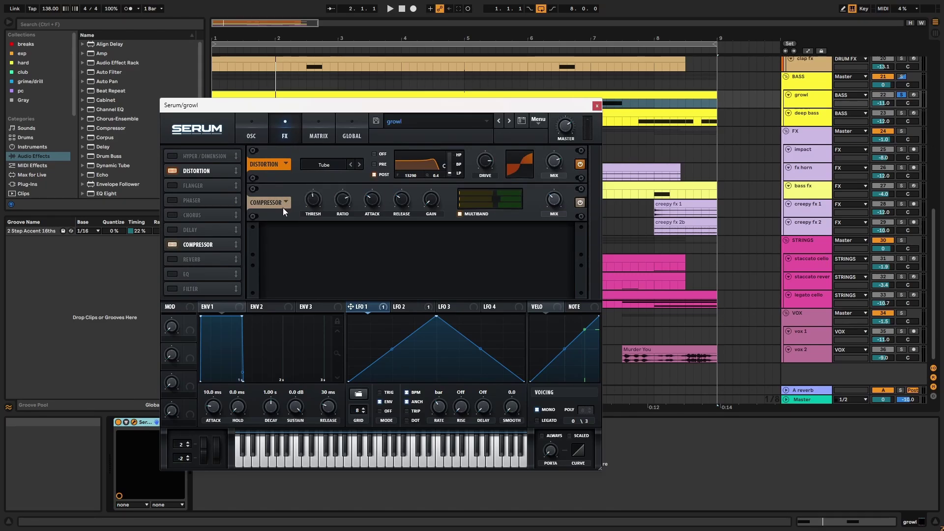
key("space")
left_click(580, 165)
left_click(580, 202)
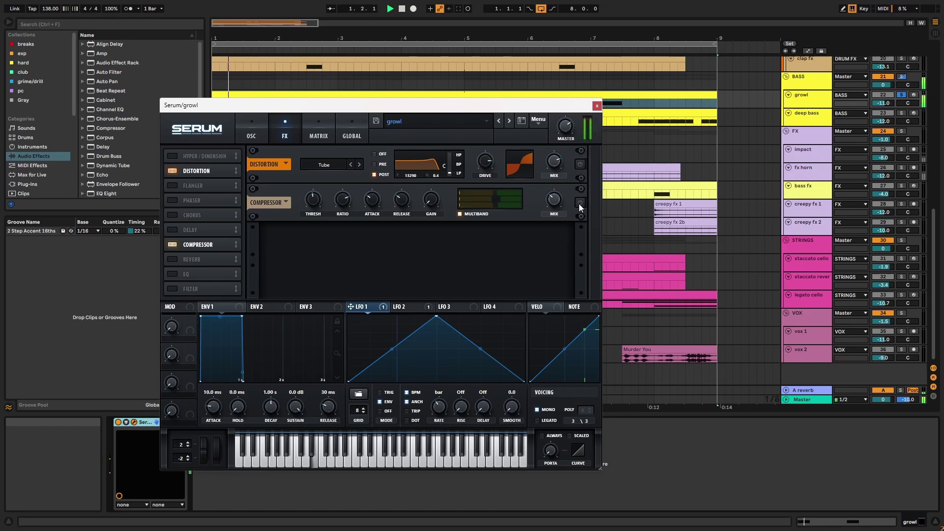
left_click(581, 164)
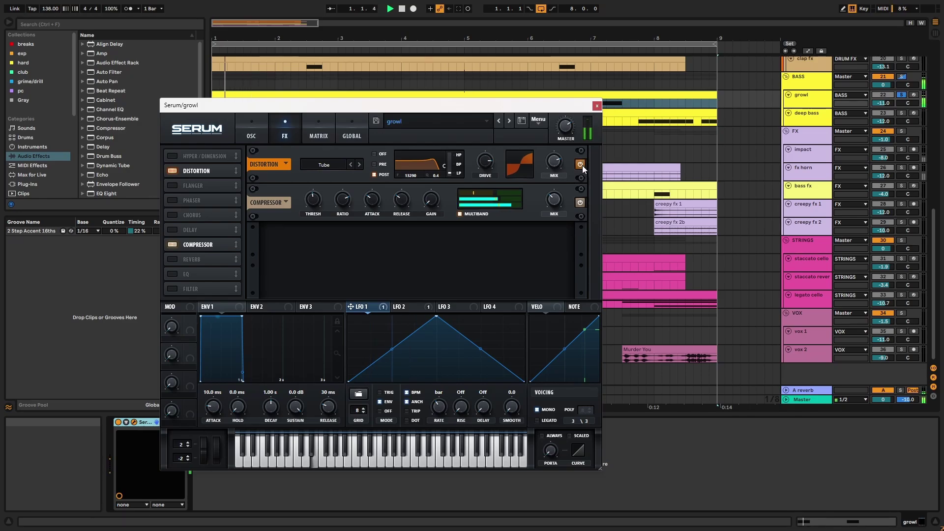
left_click(597, 106)
Solo the deep bass track instead of growl, open its MIDI clip to view the notes, and play it.
scroll(786, 206, "up", 1)
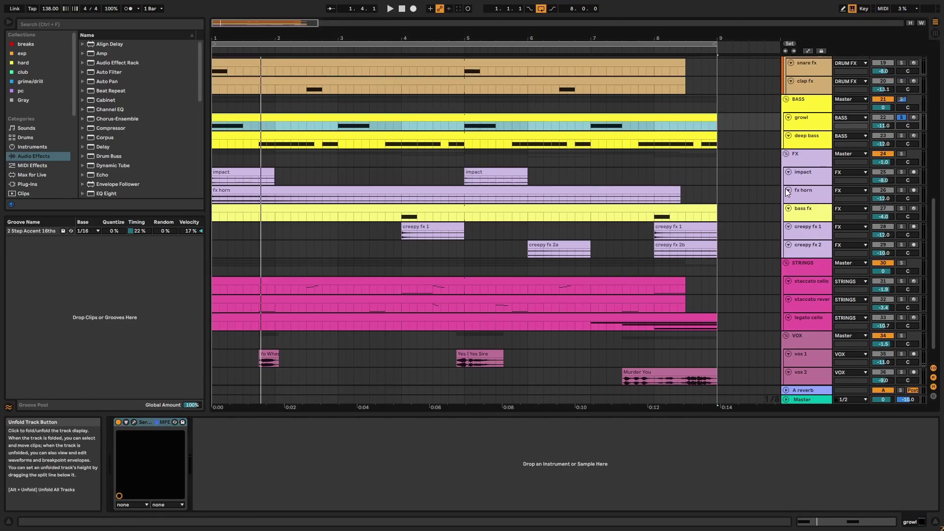
left_click(799, 142)
left_click(901, 137)
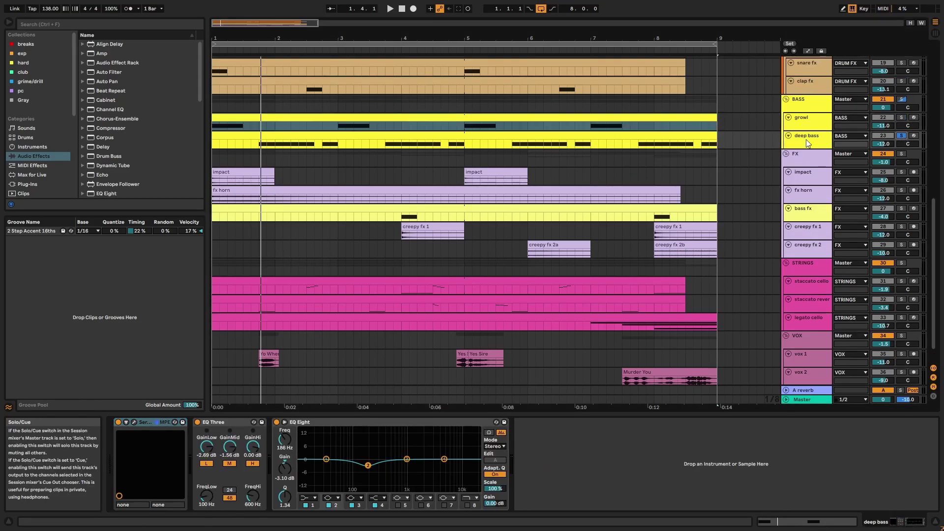
double_click(700, 138)
key("space")
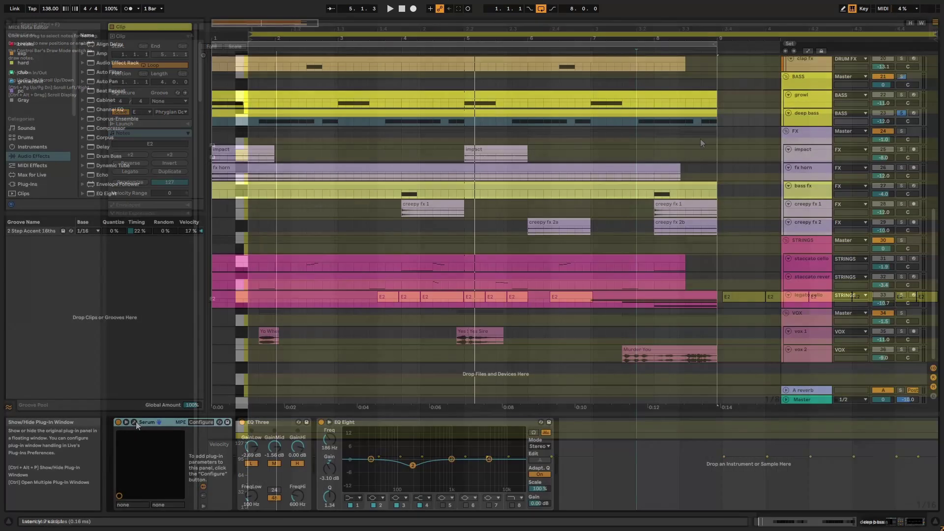
Open the deep bass track's Serum synth and play it with LFO 2 displayed to examine oscillator A's wavetable position modulation.
left_click(134, 421)
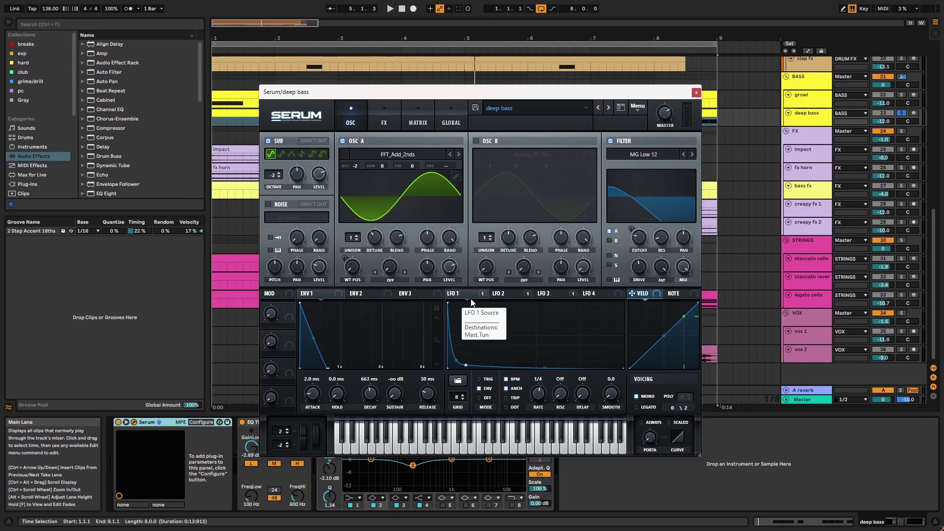
left_click(511, 298)
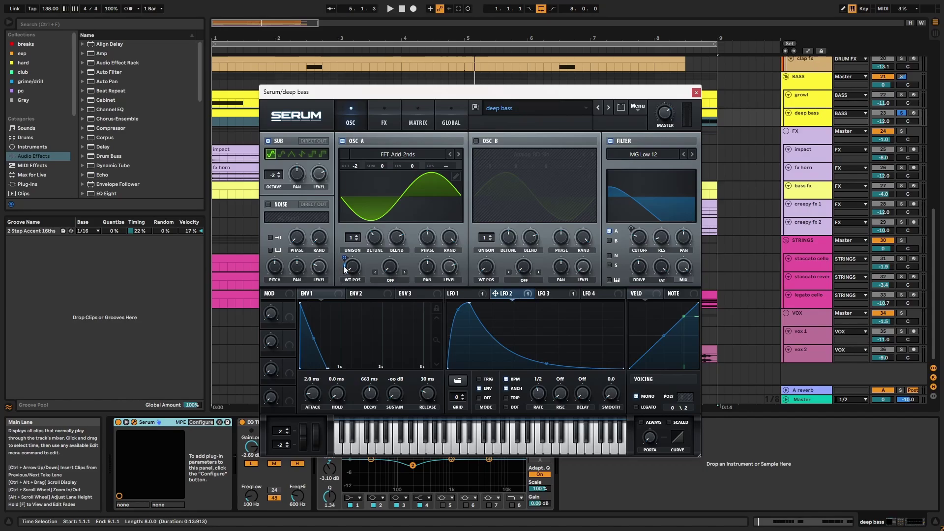
mouse_move(352, 270)
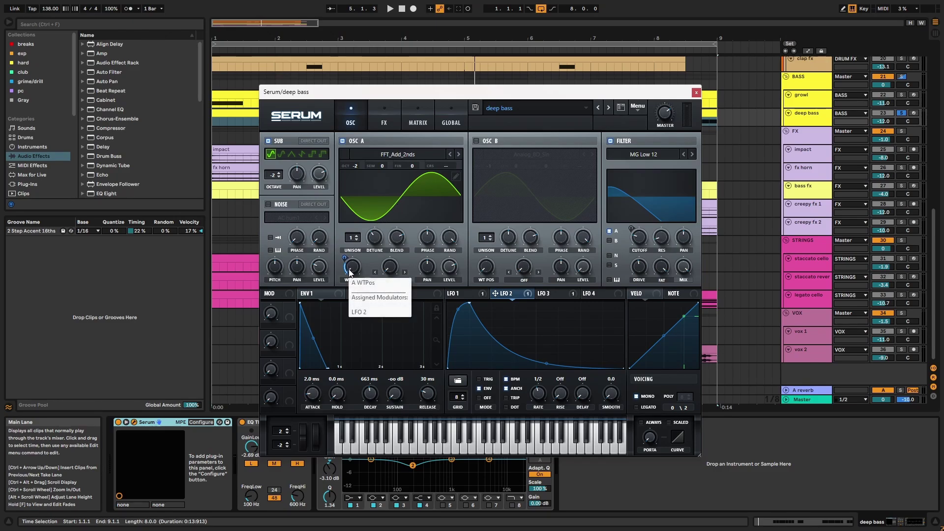
key("space")
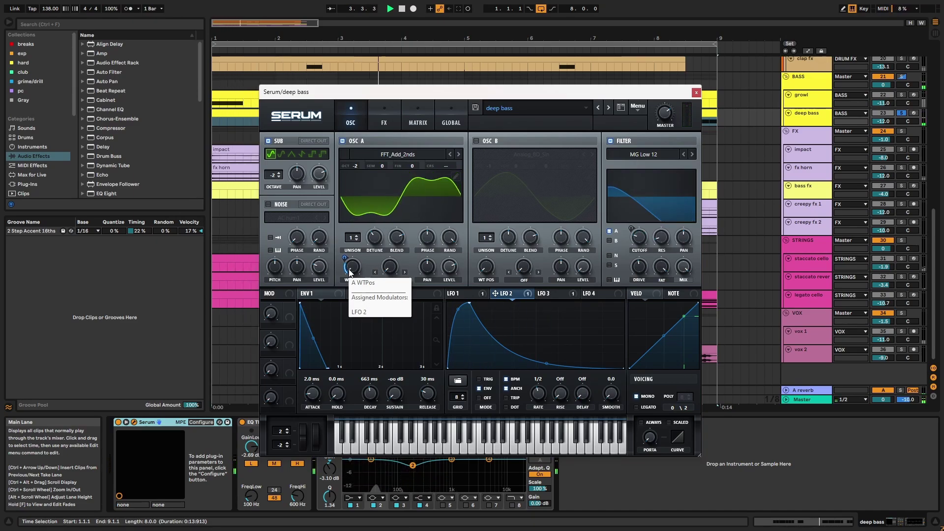
Display LFO 3 in the deep bass synth and play the track to examine the filter cutoff modulation.
left_click(569, 297)
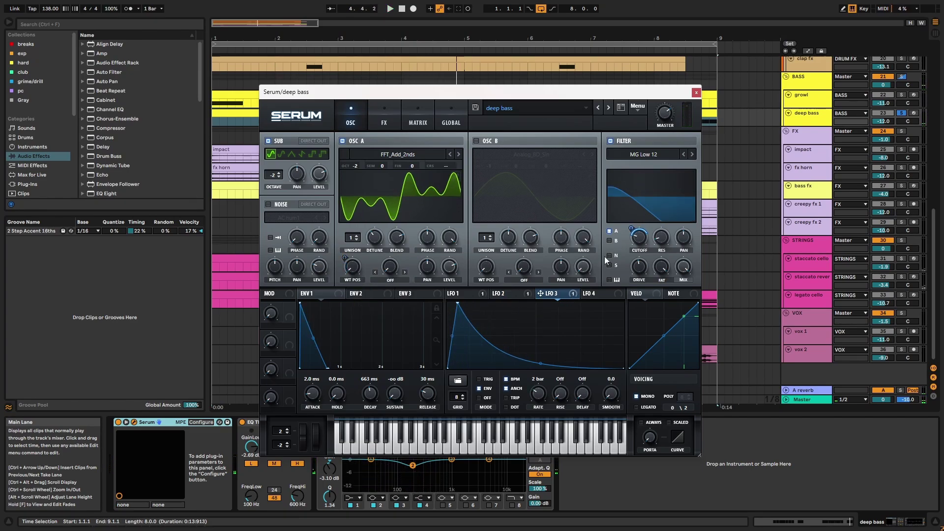
mouse_move(558, 295)
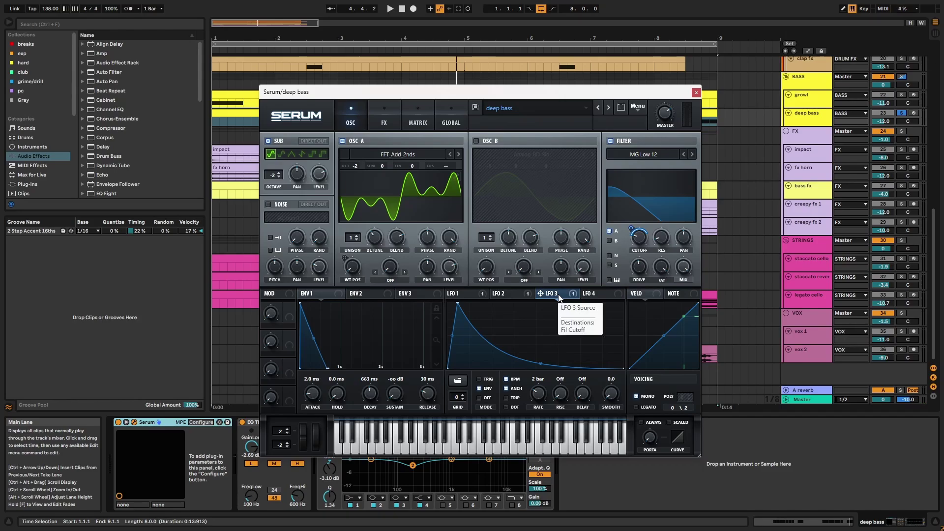
key("space")
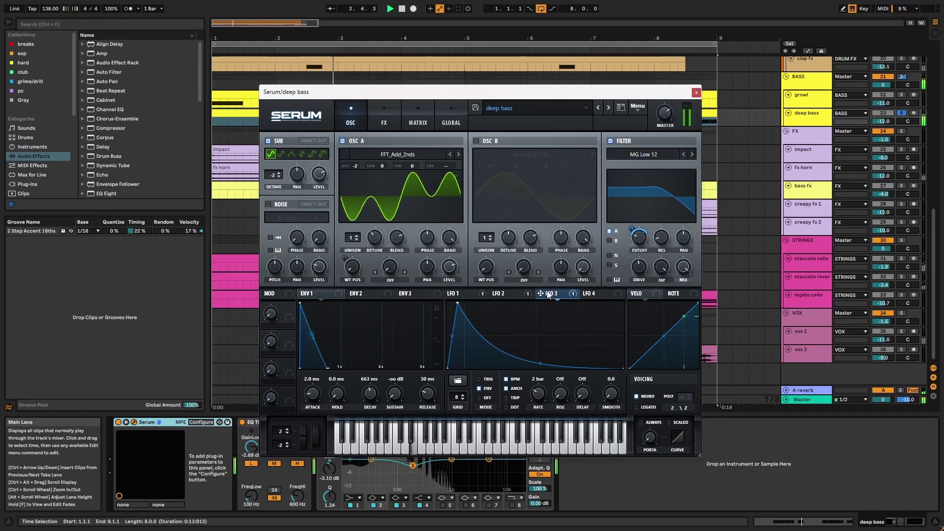
Examine the deep bass synth's Distortion effect and modulation matrix, then play it with LFO 1 displayed to hear the master tuning modulation.
left_click(388, 117)
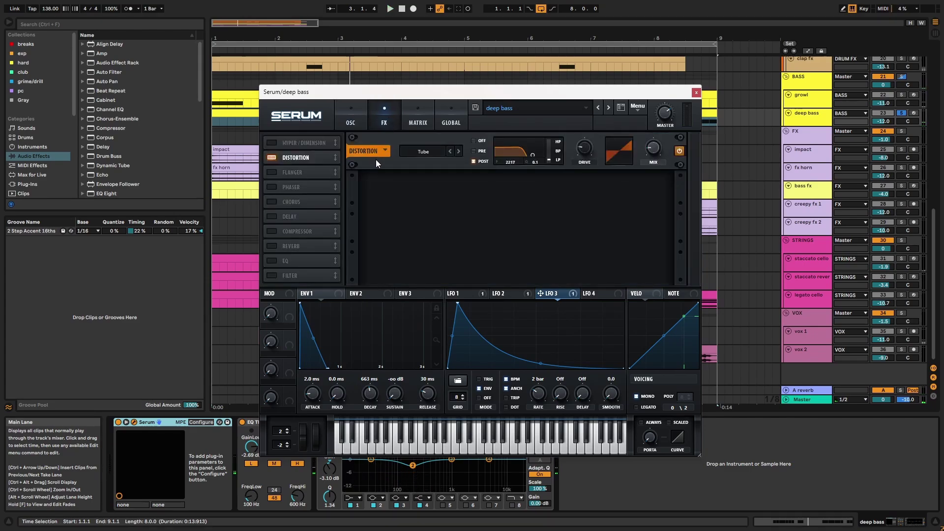
left_click(418, 111)
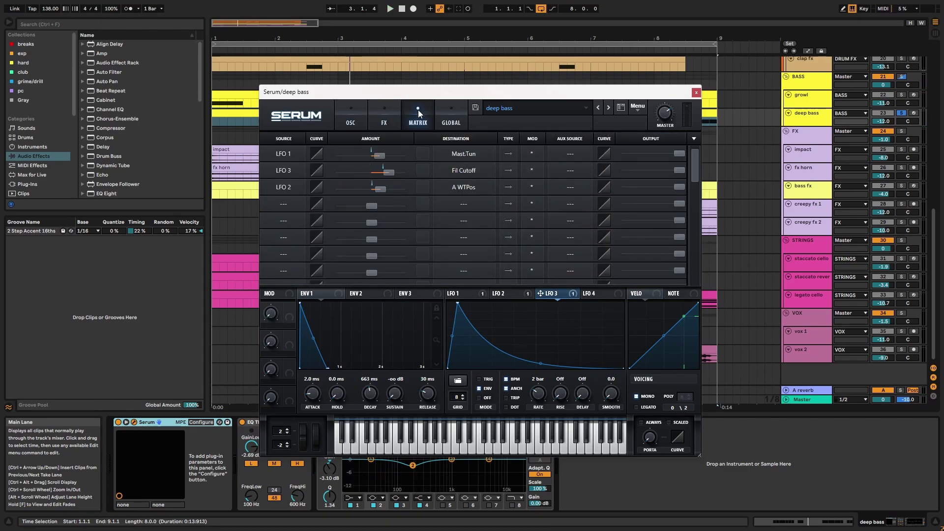
left_click(465, 294)
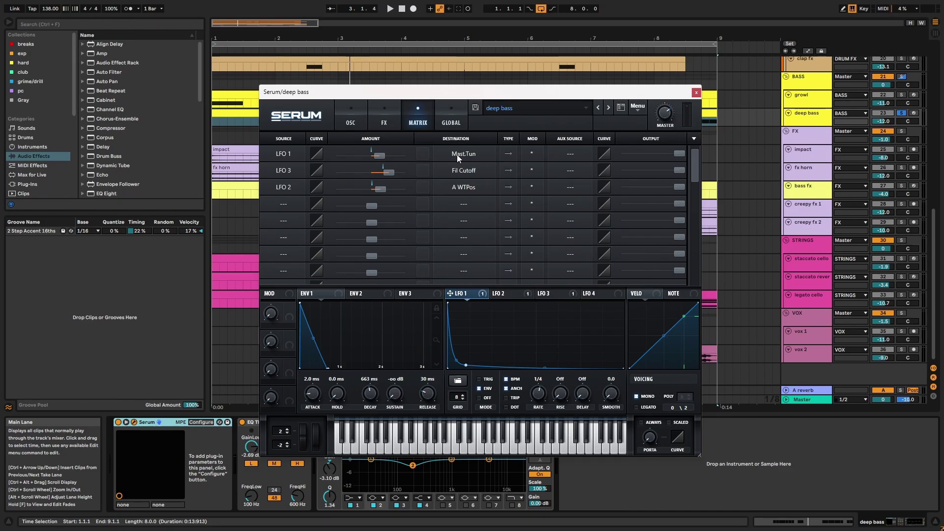
key("space")
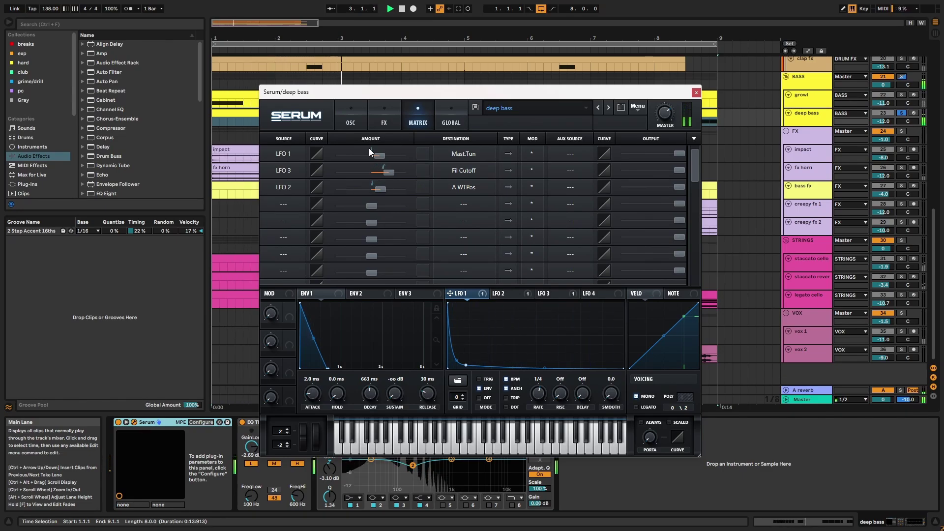
key("space")
Close the deep bass synth window and examine the track's EQ Three and EQ Eight devices.
left_click(696, 93)
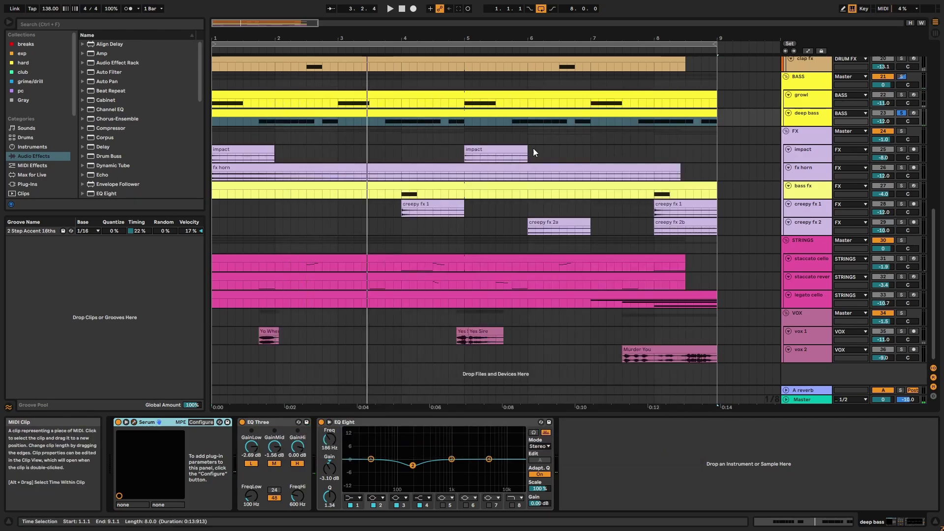
left_click(284, 424)
left_click(357, 425)
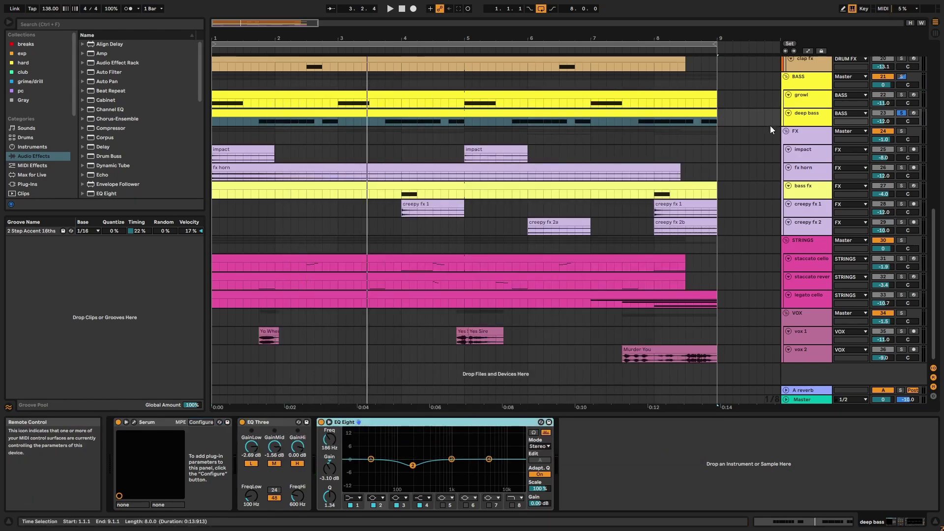
Examine the BASS group's punch and parallel compressor, EQ Eight and sub sidechain rack.
left_click(825, 79)
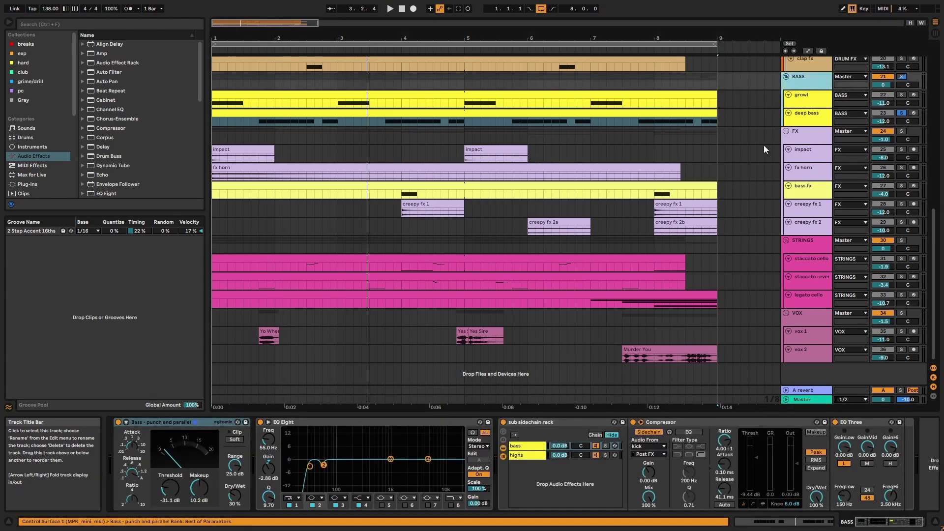
left_click(209, 421)
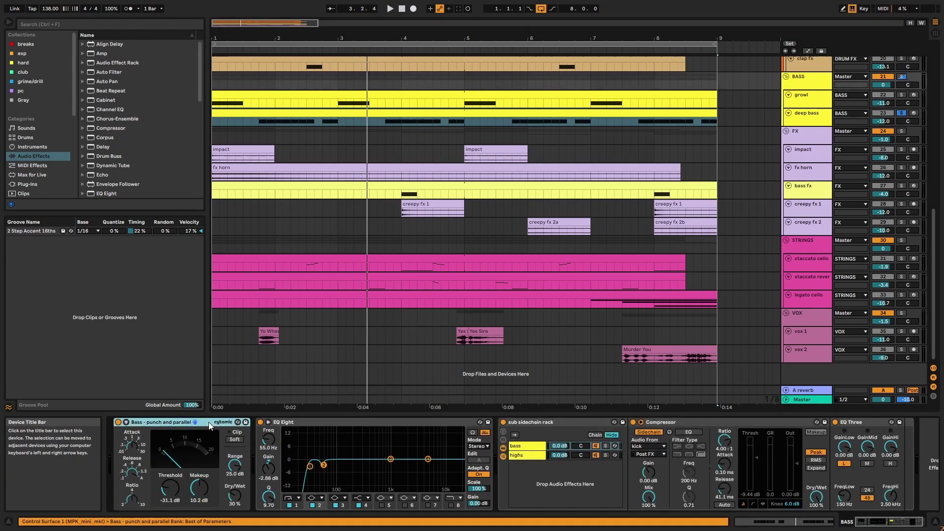
left_click(326, 424)
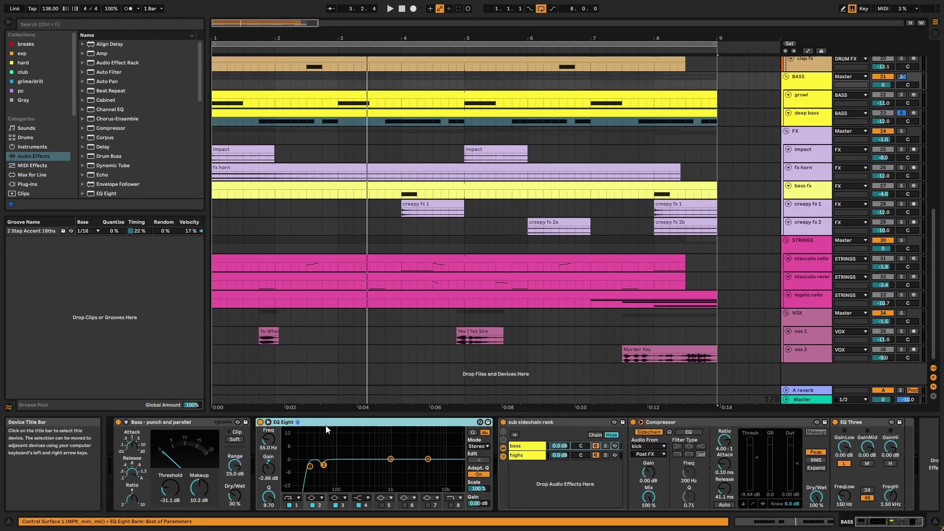
left_click(534, 424)
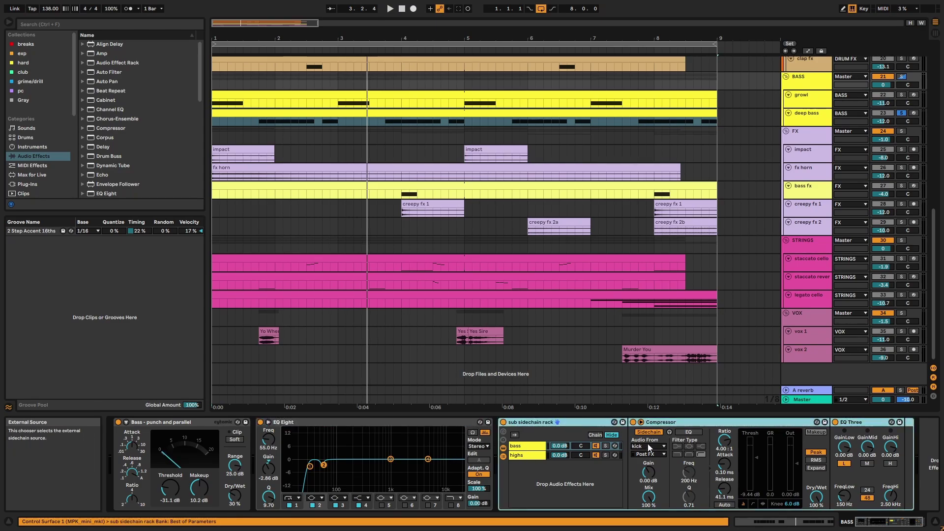
Unsolo deep bass and the BASS group, play the full arrangement, and enlarge the BASS track to show its A reverb send.
scroll(810, 246, "up", 1)
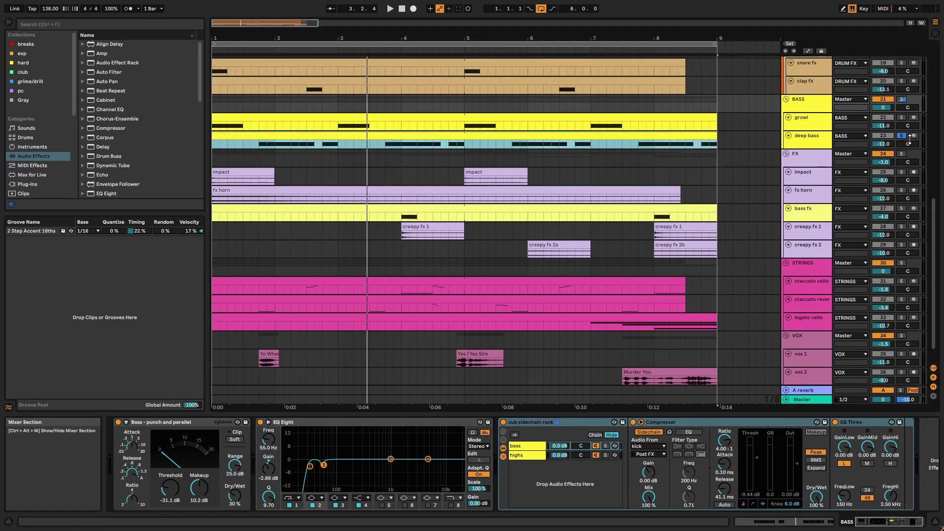
left_click(902, 137)
key("space")
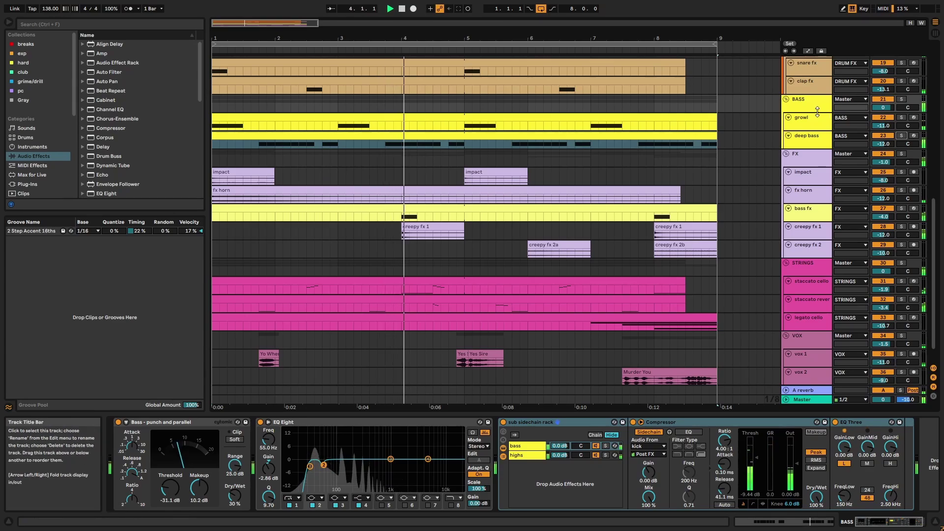
left_click_drag(823, 111, 823, 125)
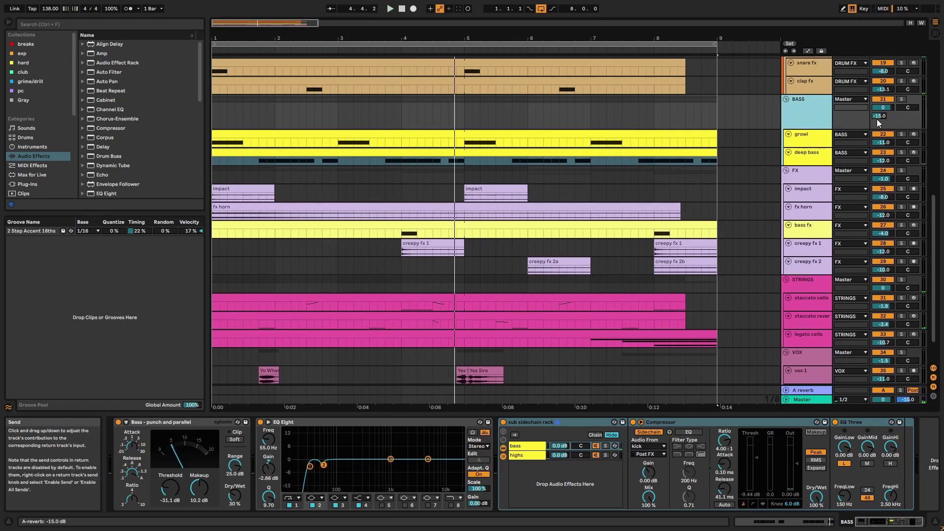
Solo the FX group and play it from the first impact clip, selecting the creepy fx 2a and last creepy fx 1 clips.
left_click(922, 179)
left_click(901, 170)
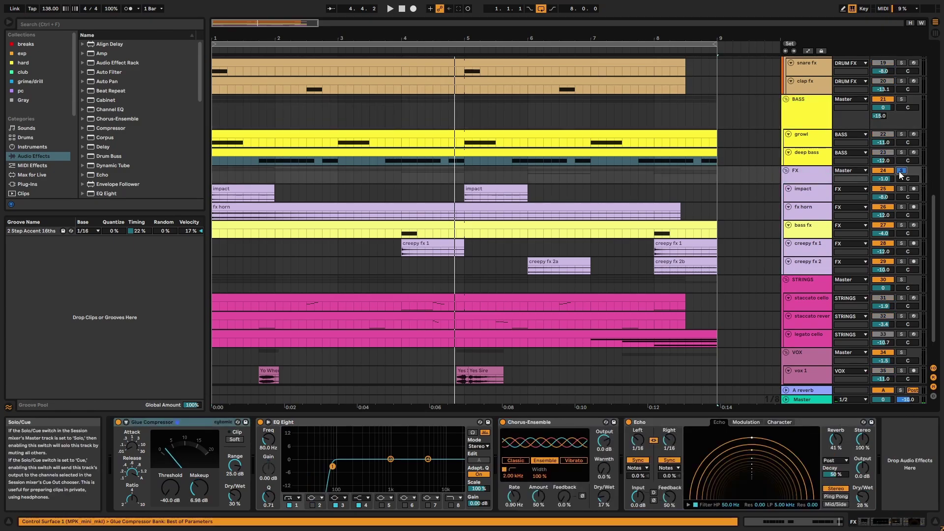
left_click(252, 190)
key("space")
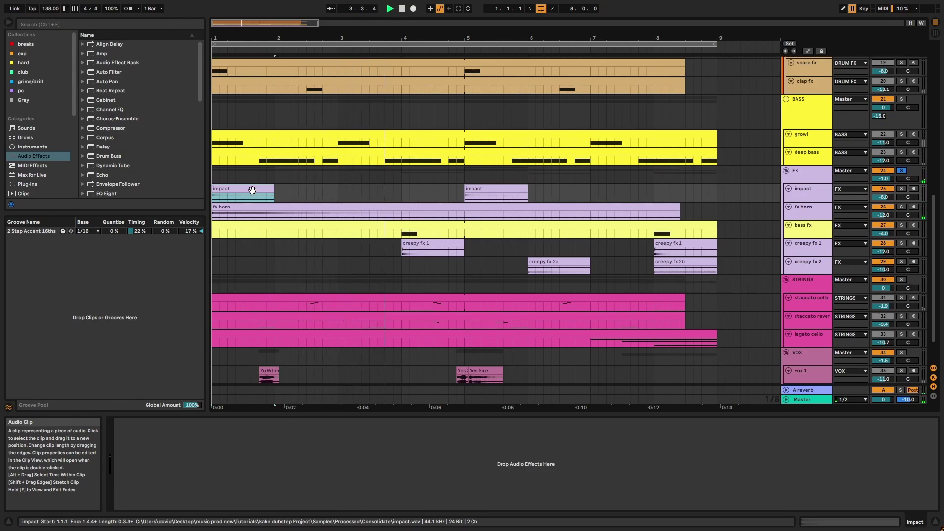
left_click(561, 262)
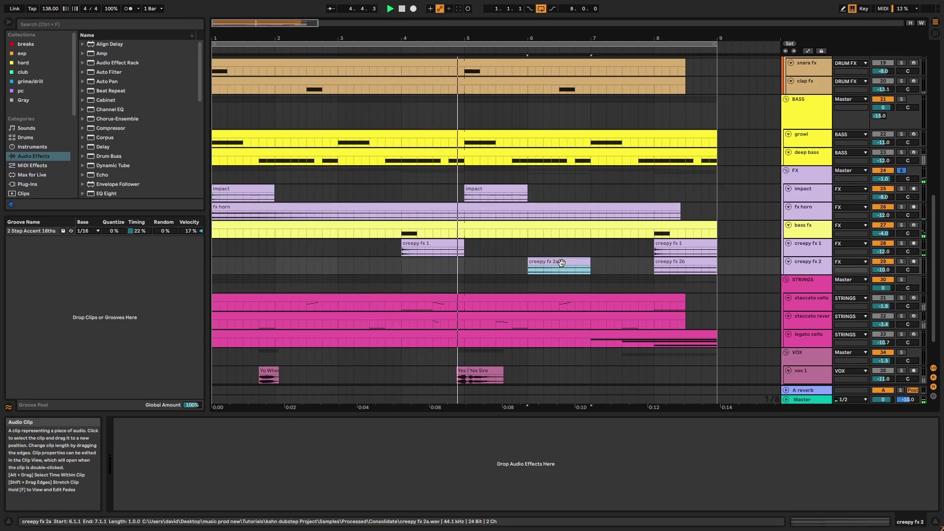
left_click(672, 245)
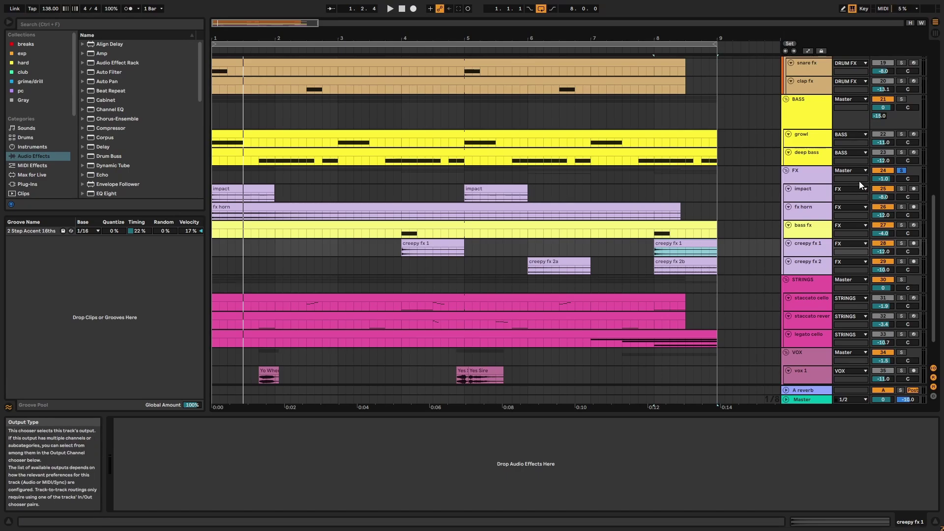
Solo the impact track and play it from its second and first impact clips.
left_click(902, 189)
key("space")
key("space")
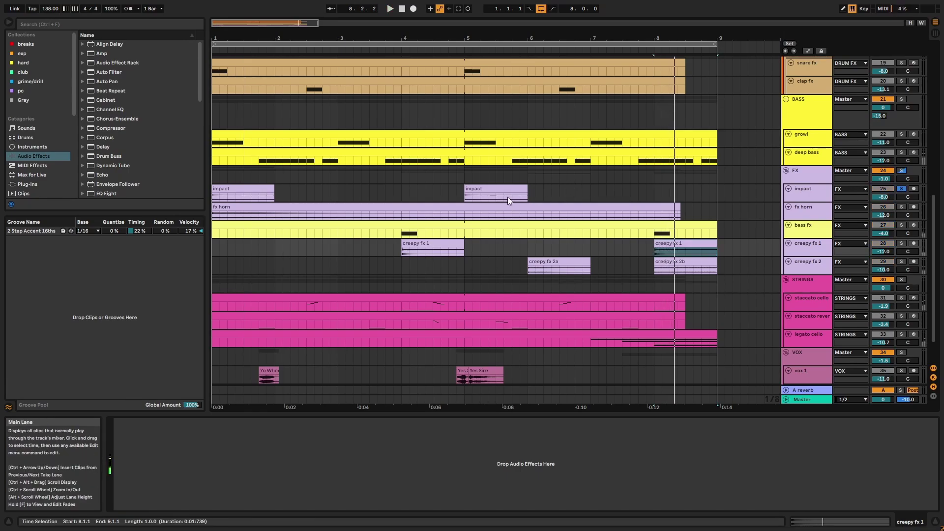
left_click(490, 188)
key("space")
left_click(256, 187)
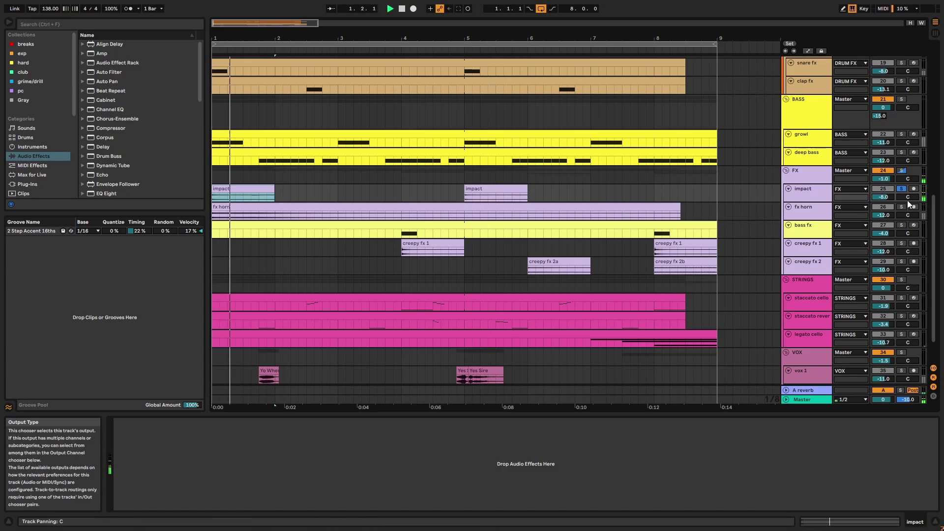
Solo and play the fx horn track, and solo the bass fx track to play it from bar 4.
key("space")
key("space")
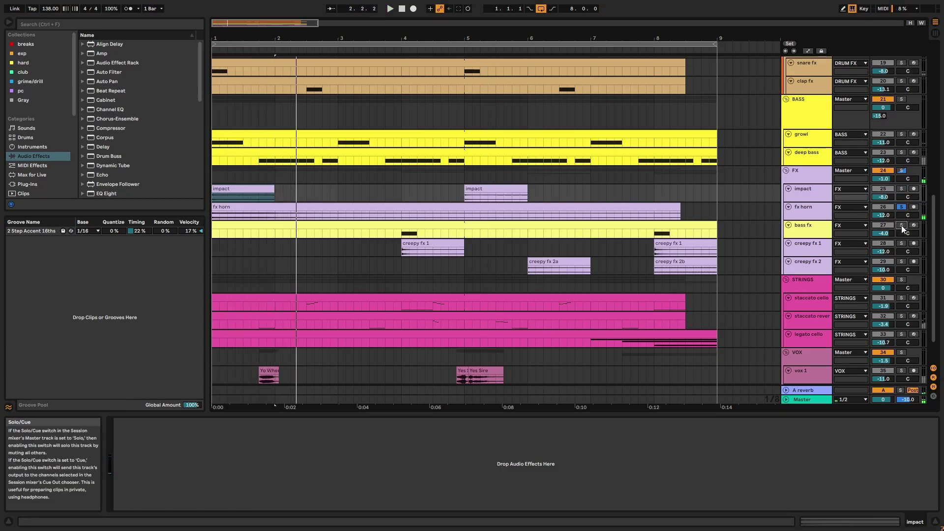
left_click(402, 234)
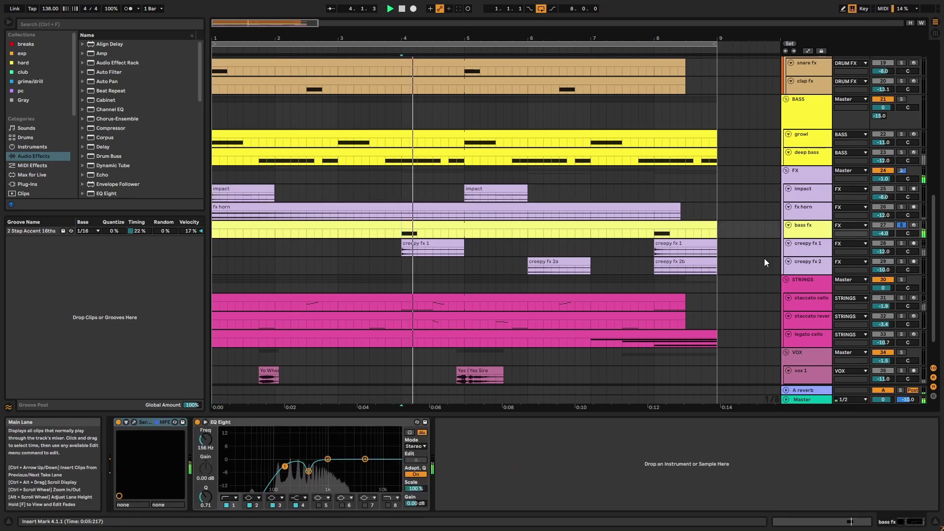
Solo the creepy fx 1 track and play its first clip from bar 4.
left_click(902, 243)
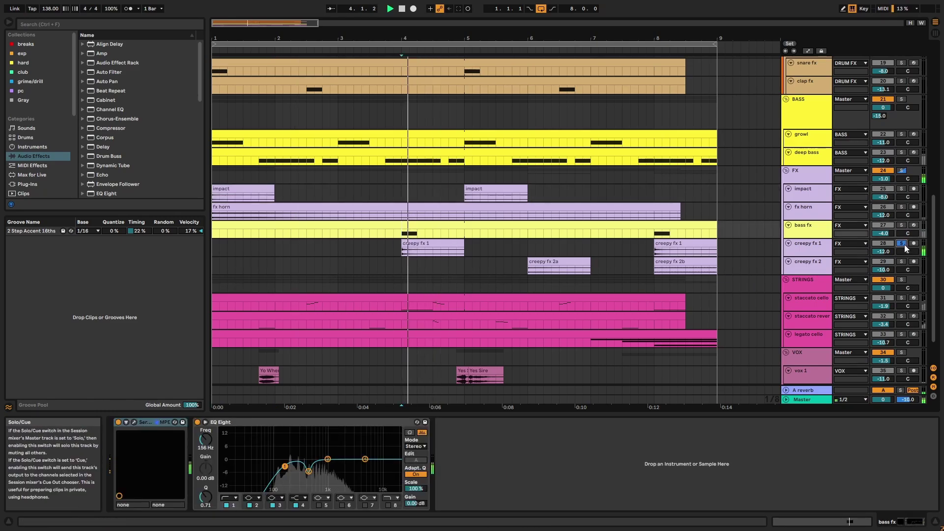
left_click(813, 243)
key("space")
key("space")
Solo the creepy fx 2 track and play it from the creepy fx 2a and creepy fx 2b clips.
left_click(817, 269)
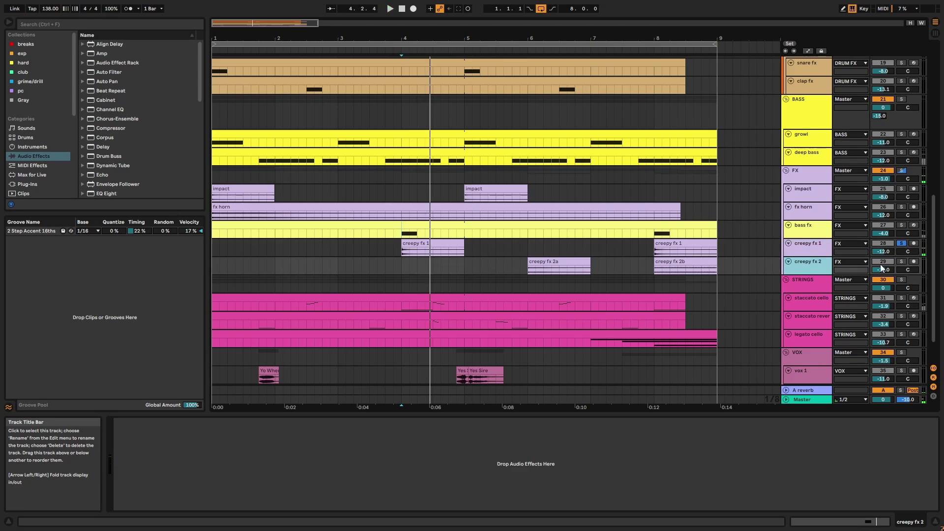
left_click(565, 263)
key("space")
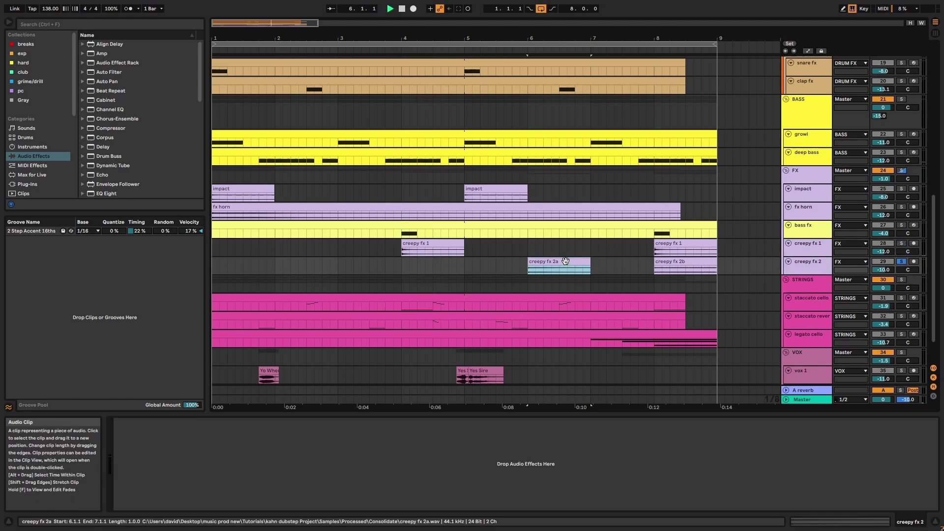
left_click(681, 263)
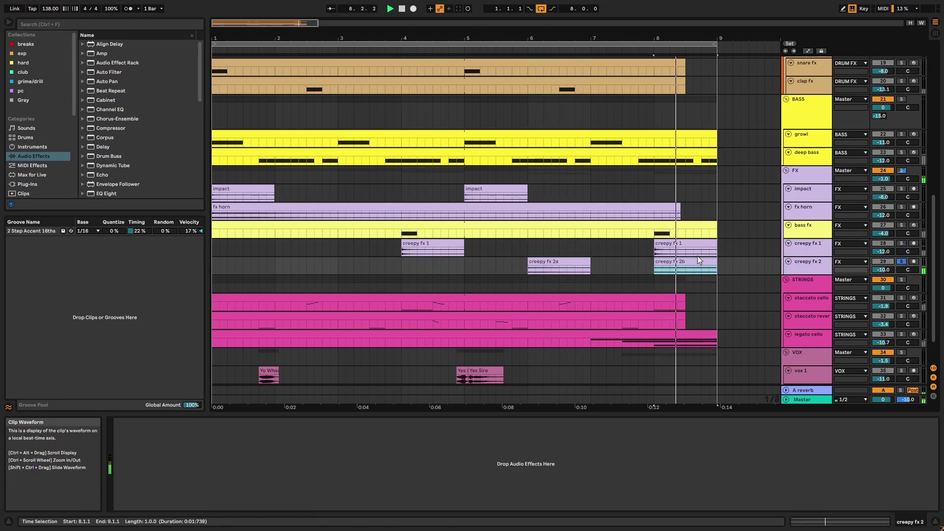
Solo the bass fx track, open its MIDI clip and play from 3.4 through the E2 note, and return to the arrangement.
left_click(523, 230)
key("space")
left_click(901, 225)
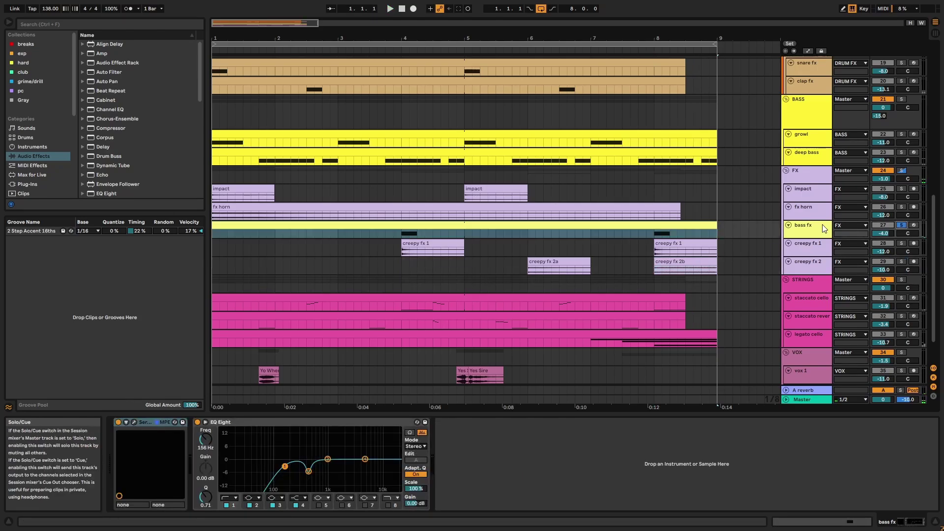
double_click(607, 224)
left_click(721, 33)
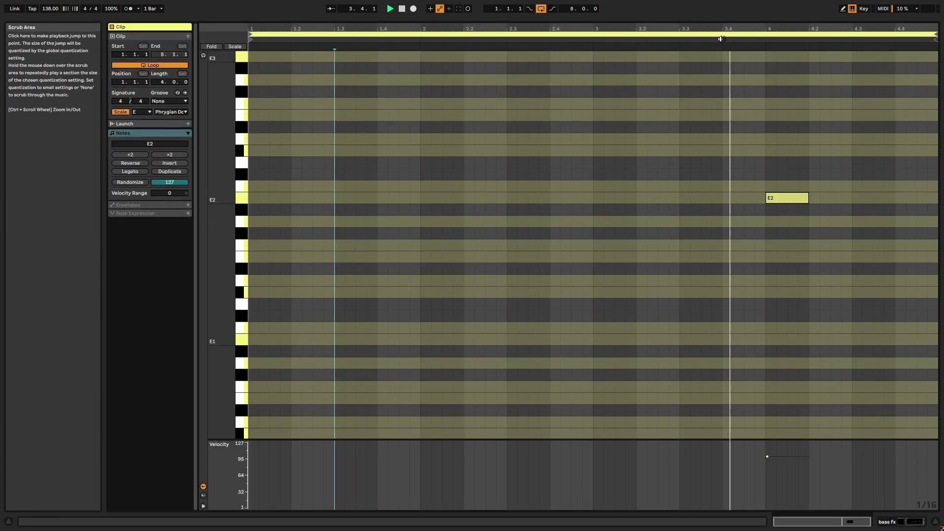
key("shift+Tab")
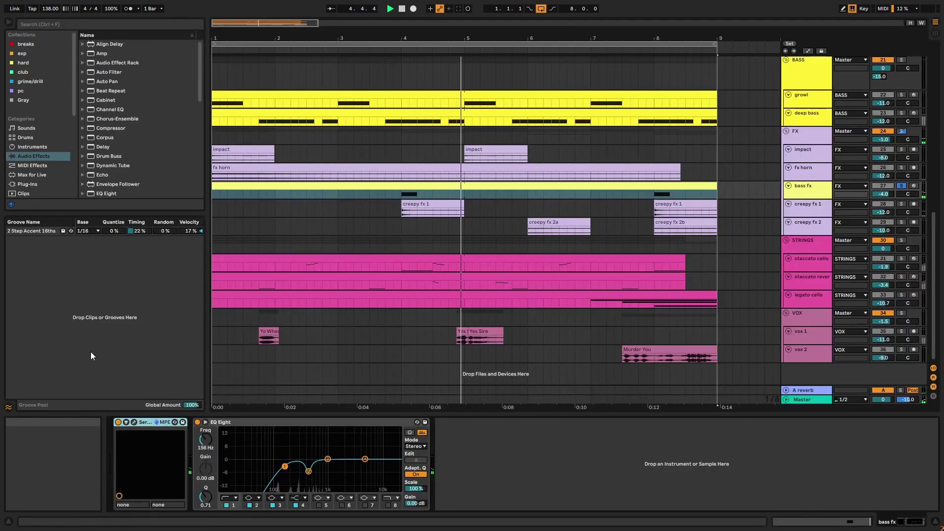
key("space")
Open the bass fx track's Serum synth and play the track from bar 4 to examine its oscillator, filter and LFO settings.
left_click(133, 422)
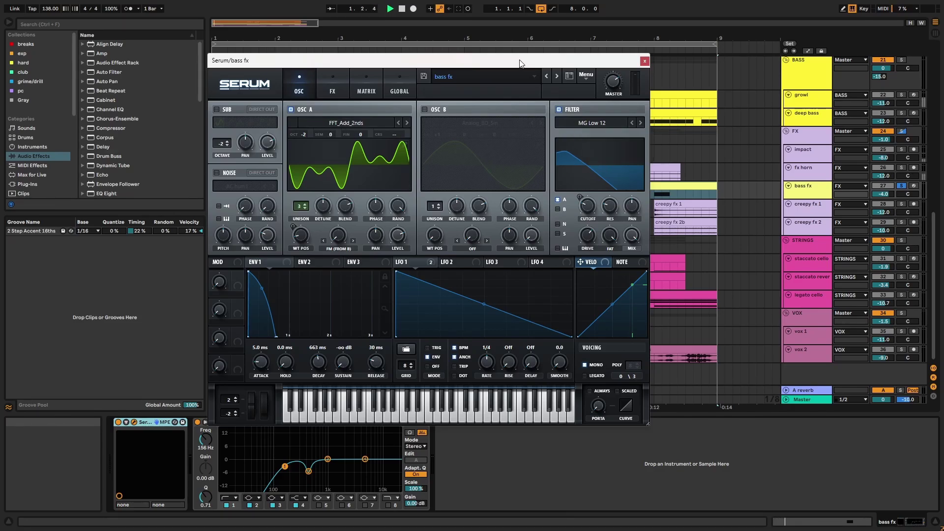
left_click_drag(248, 60, 401, 254)
key("space")
left_click(403, 196)
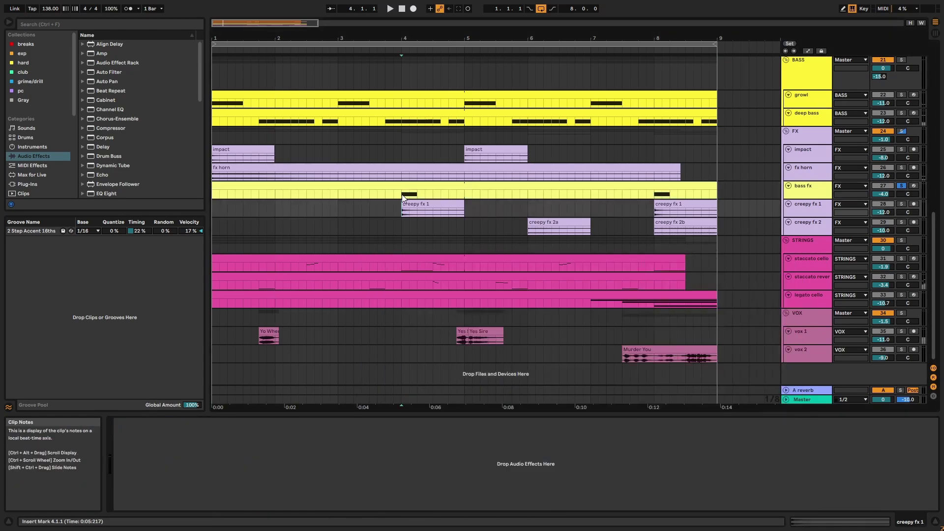
left_click(819, 187)
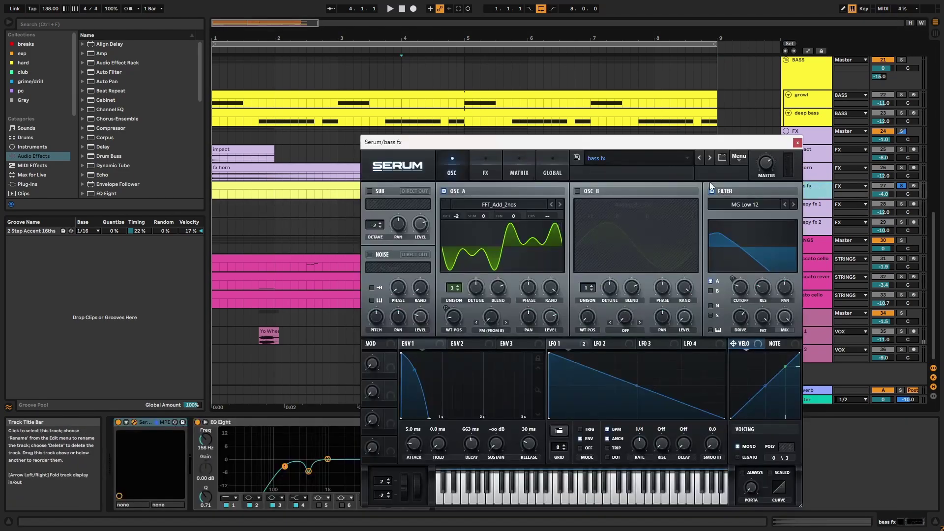
key("space")
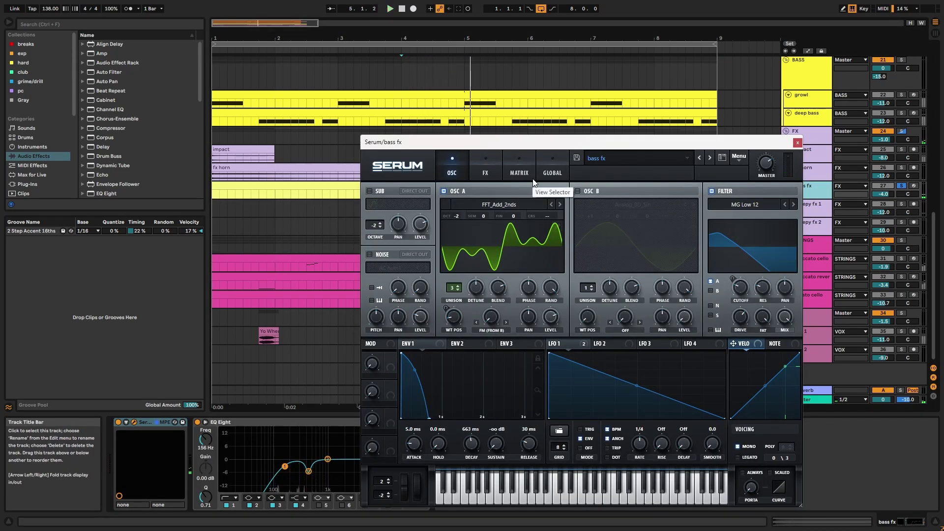
left_click_drag(541, 142, 417, 62)
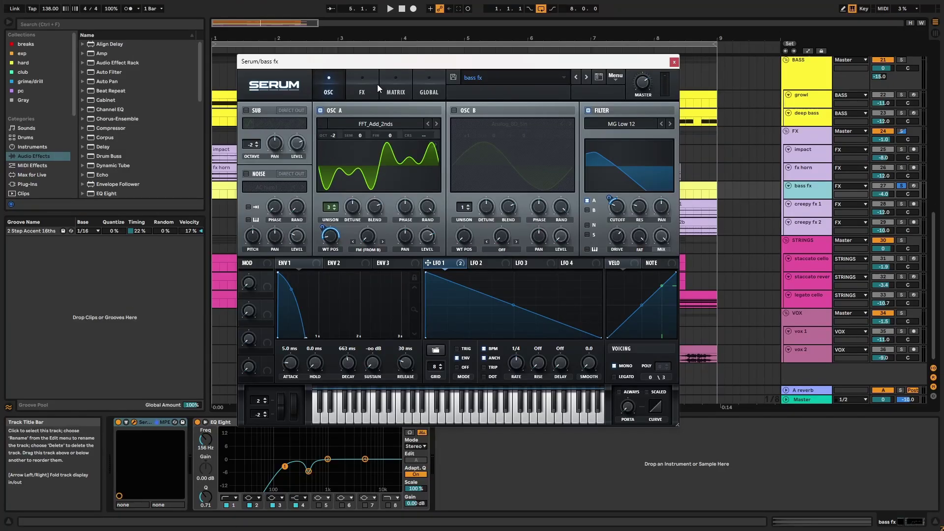
Audition Serum's effects on bass fx by bypassing and re-enabling the EQ, filter and reverb, and close the synth window.
left_click(370, 81)
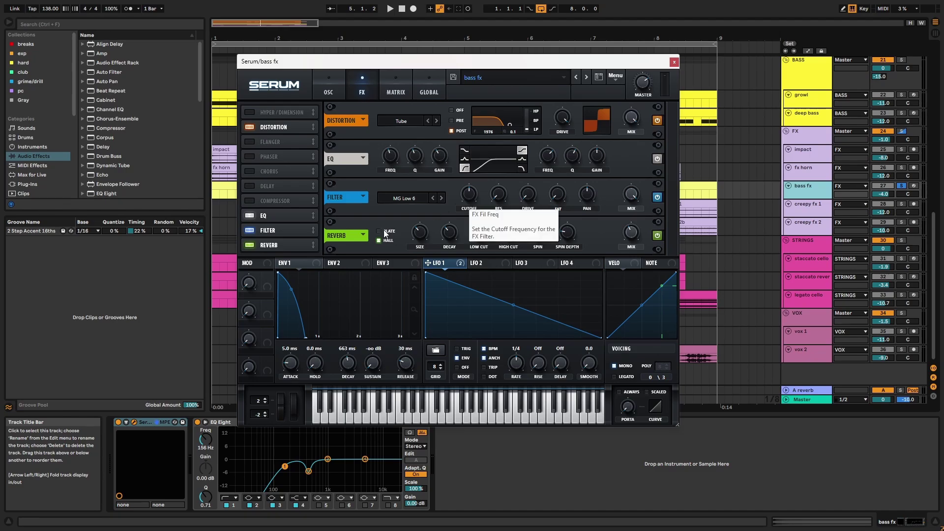
left_click(658, 236)
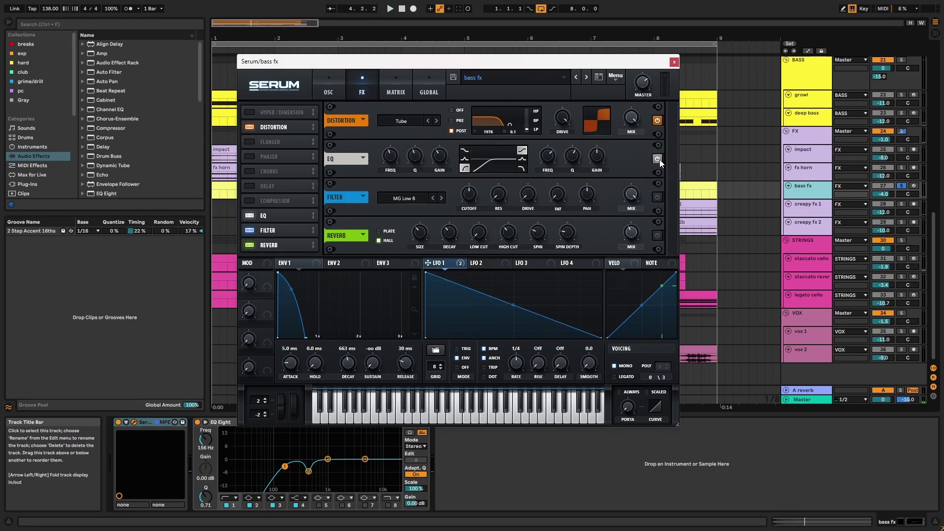
key("space")
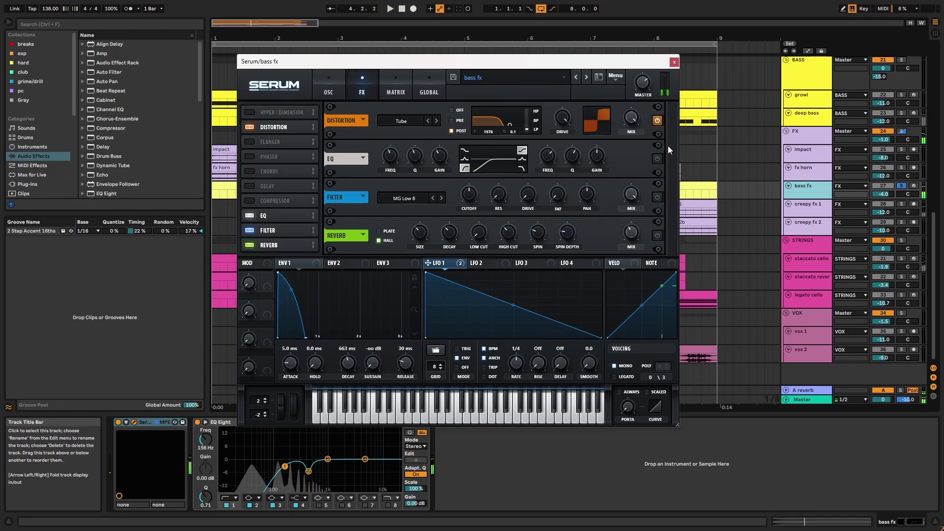
left_click(656, 197)
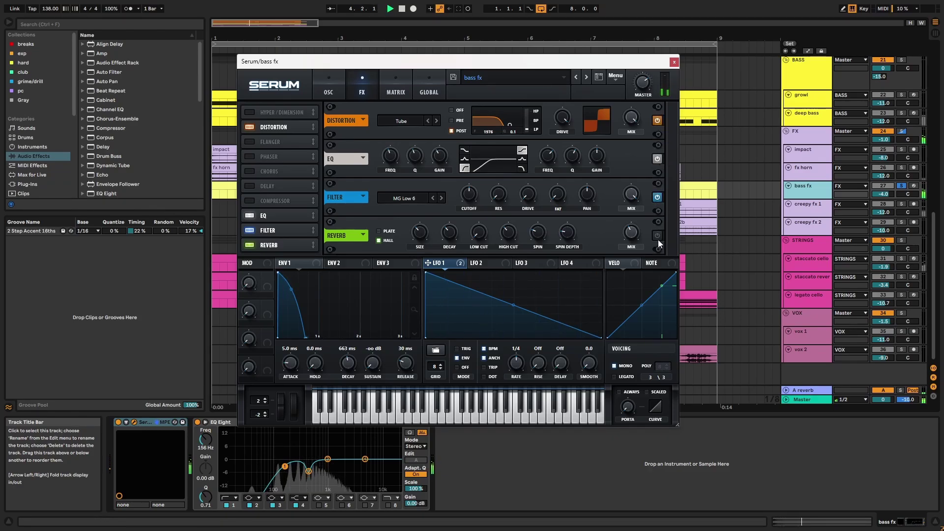
left_click(658, 238)
key("space")
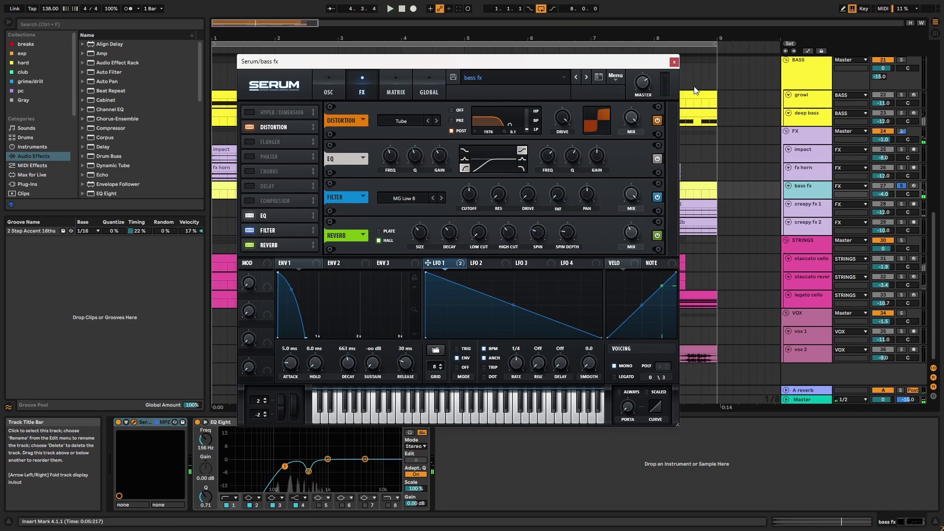
left_click(674, 62)
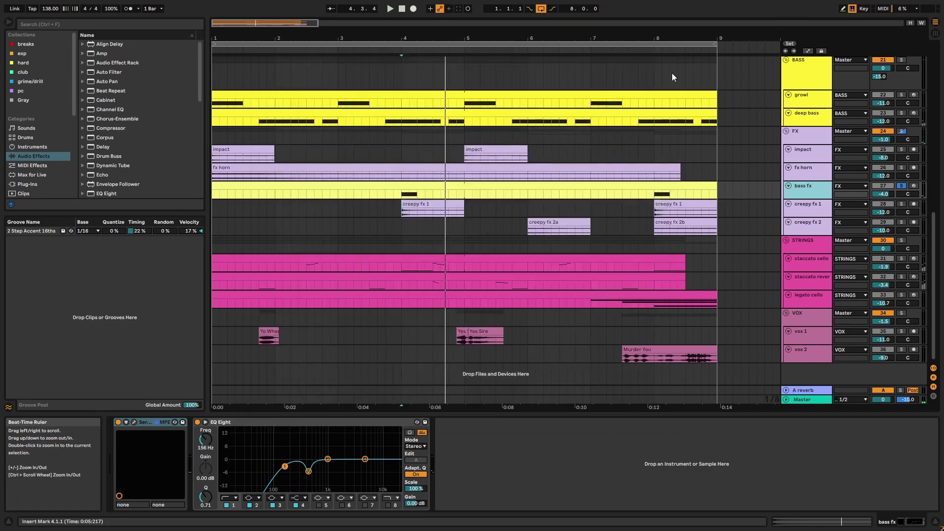
Examine the bass fx EQ Eight and the FX group's Glue Compressor, EQ Eight, Chorus-Ensemble and Echo.
left_click(336, 422)
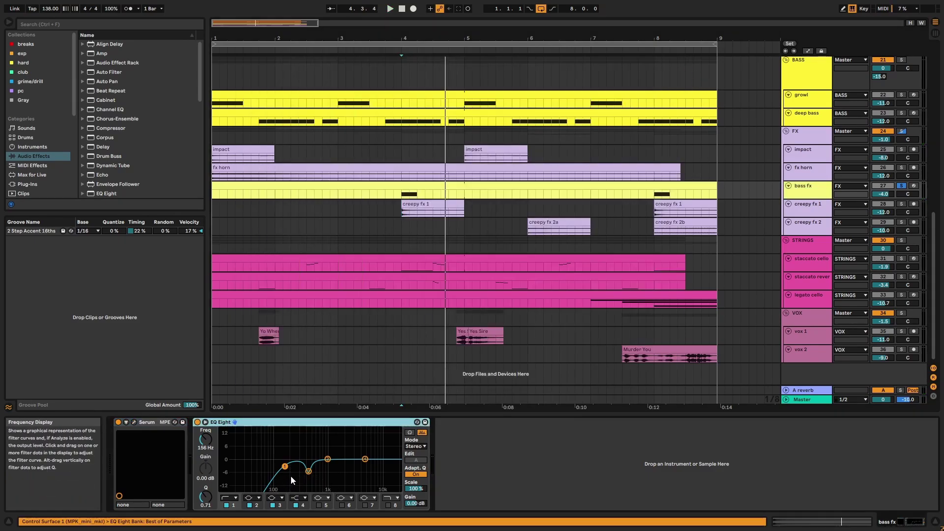
left_click(802, 140)
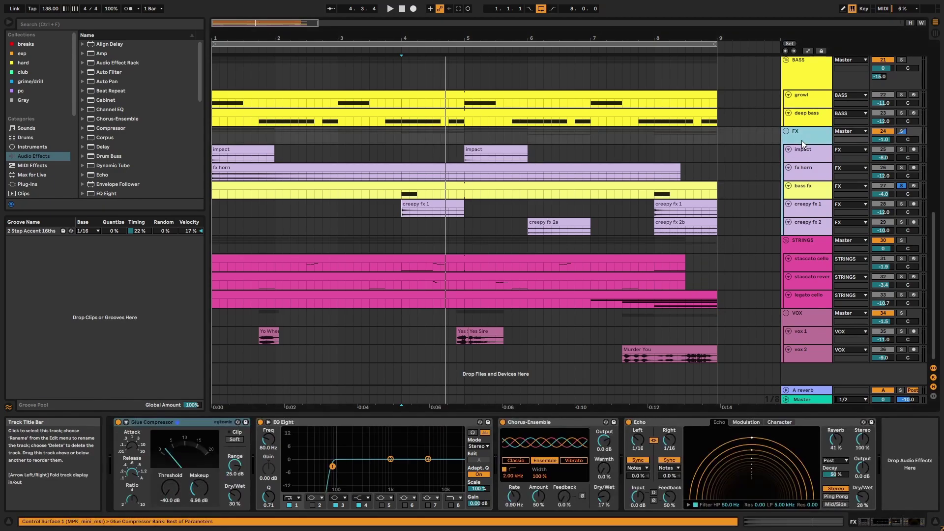
left_click(202, 421)
left_click(347, 424)
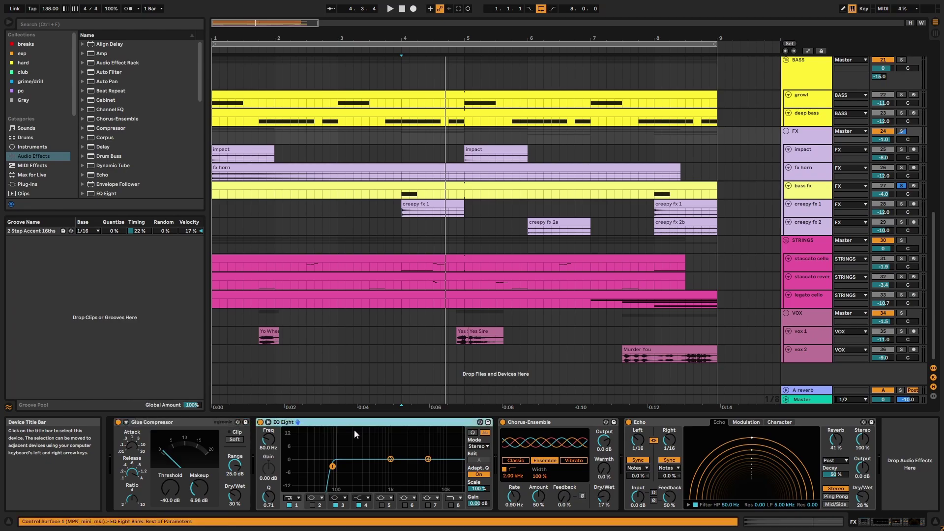
left_click(551, 426)
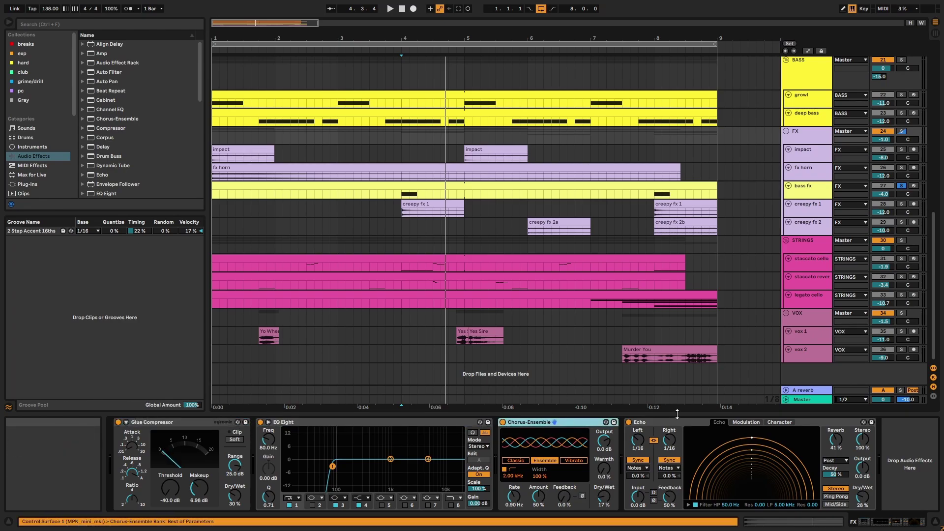
left_click(827, 432)
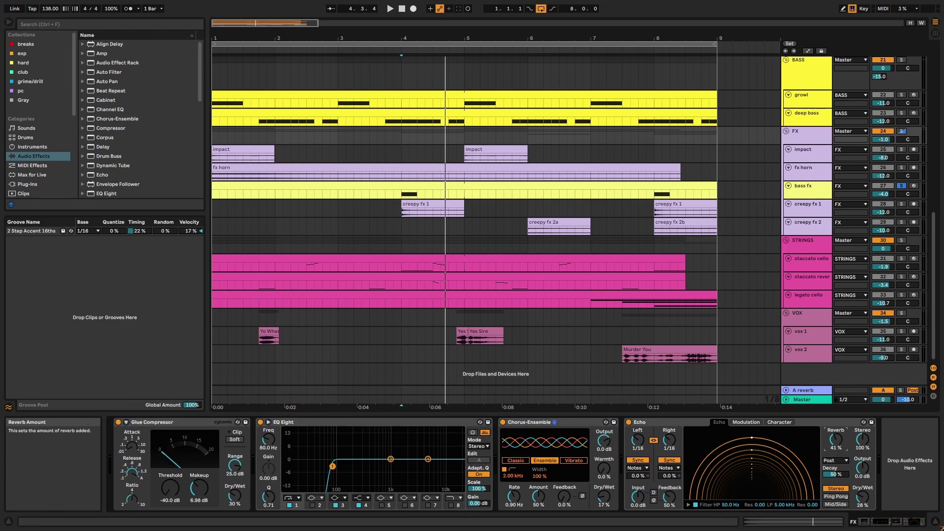
Enlarge the FX track to show its A reverb send, and solo and play the STRINGS group in place of FX.
left_click_drag(826, 144, 826, 151)
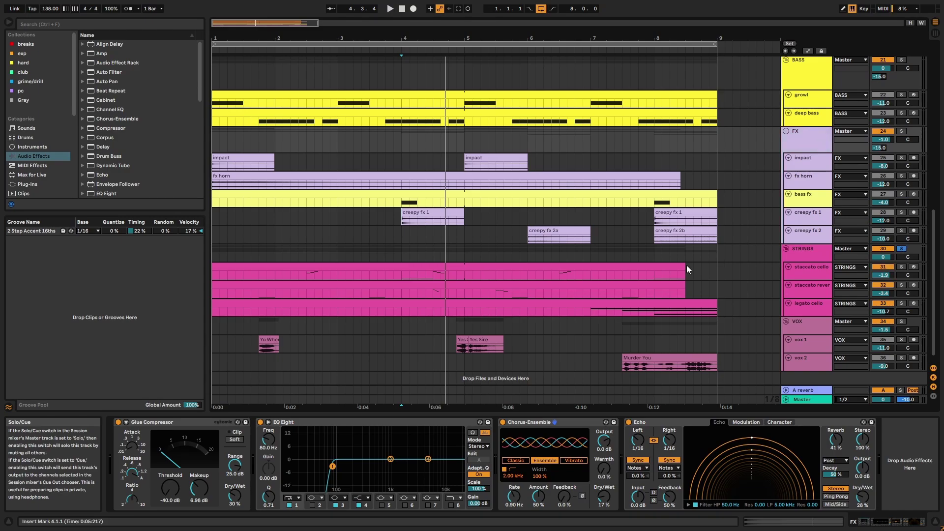
left_click(643, 269)
key("space")
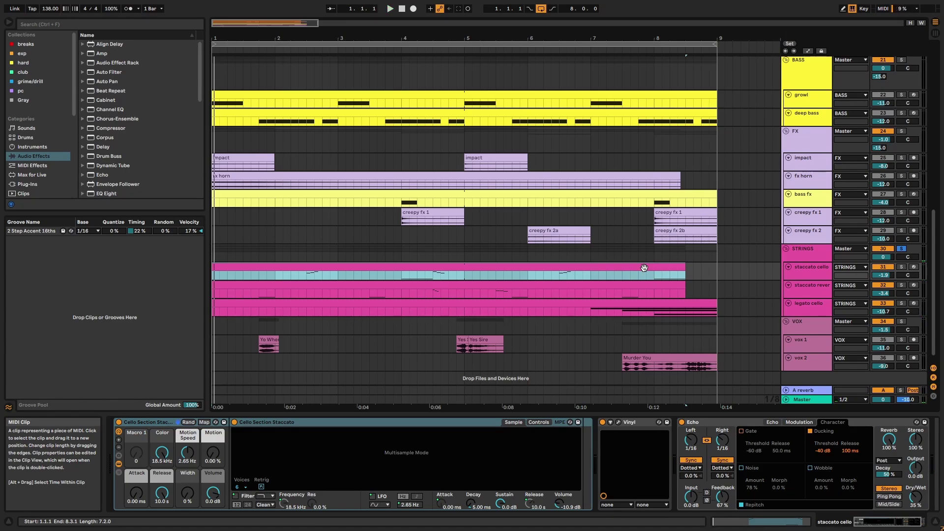
Solo the staccato cello track, play its MIDI clip with the notes open, and return to the arrangement.
left_click(822, 264)
left_click(901, 267)
double_click(561, 271)
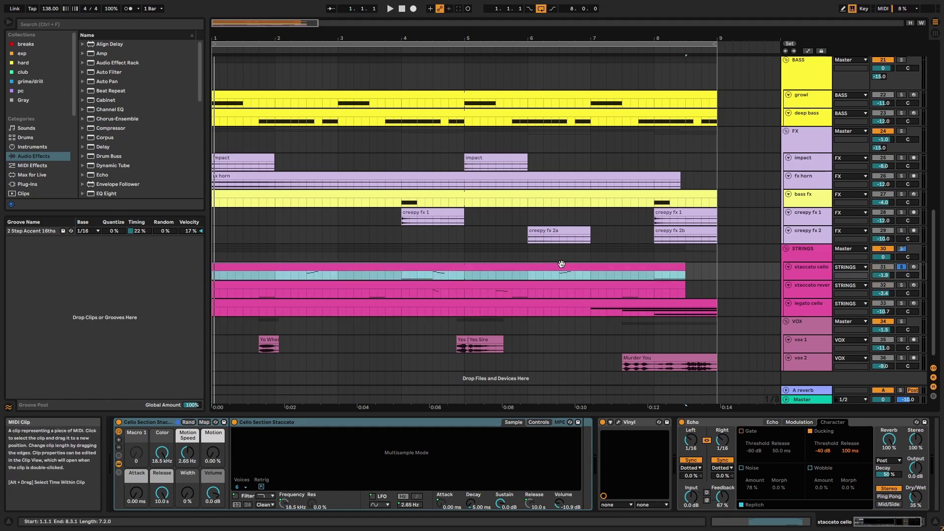
key("space")
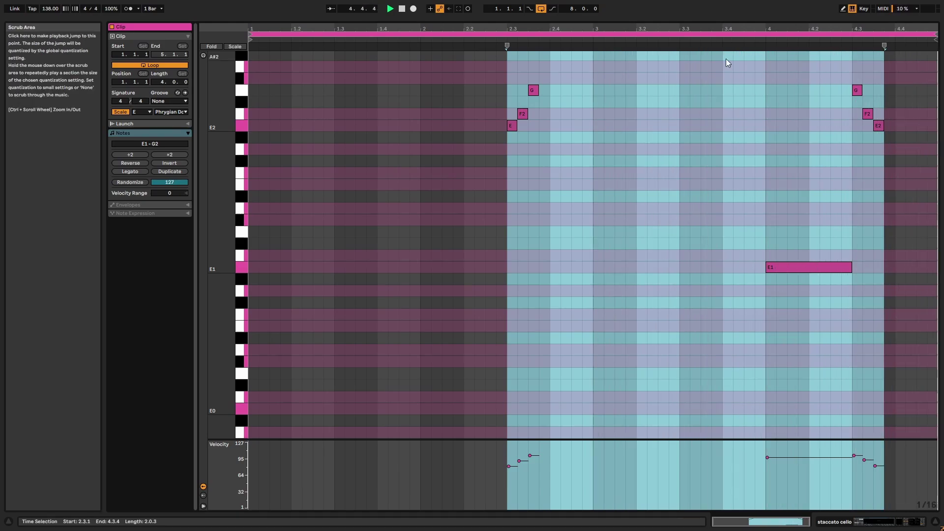
key("Tab")
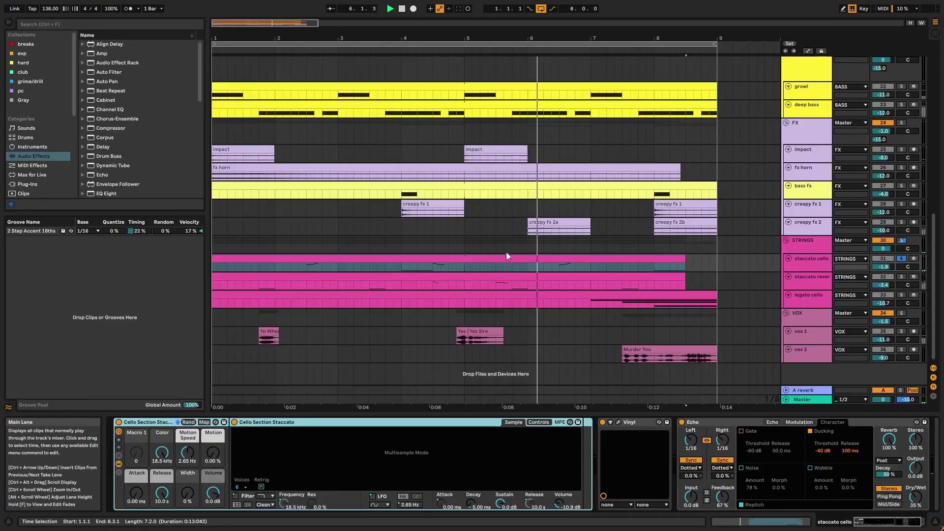
Examine the staccato cello's Vinyl plugin and Echo ducking settings, and play the track from bar 4.
left_click(638, 423)
left_click(618, 422)
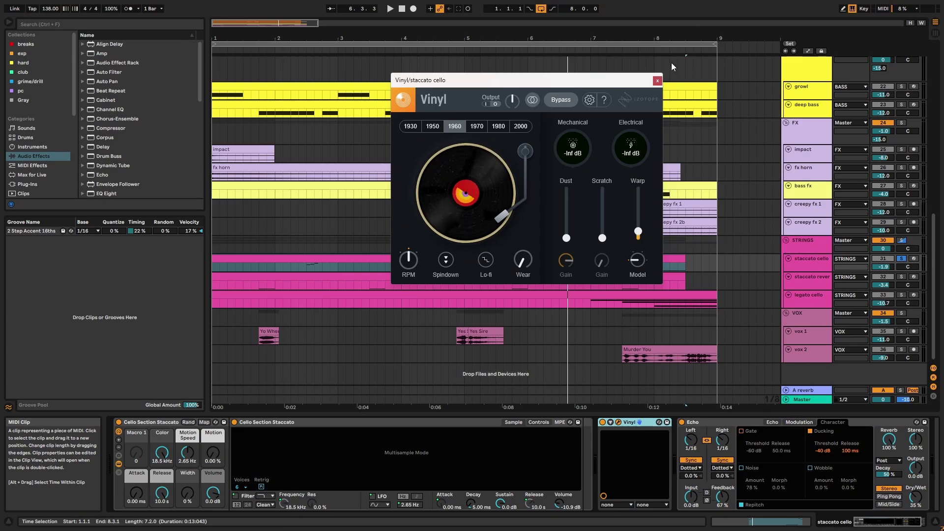
left_click(658, 80)
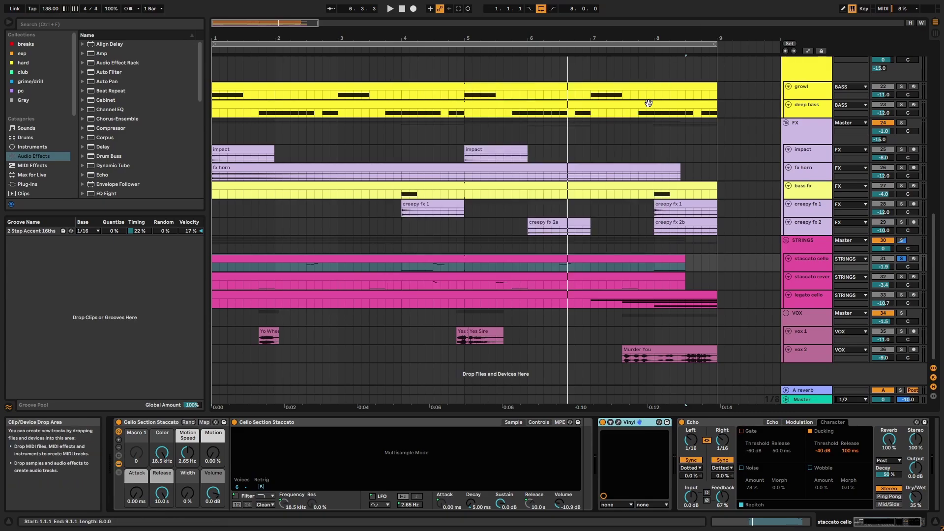
left_click(721, 422)
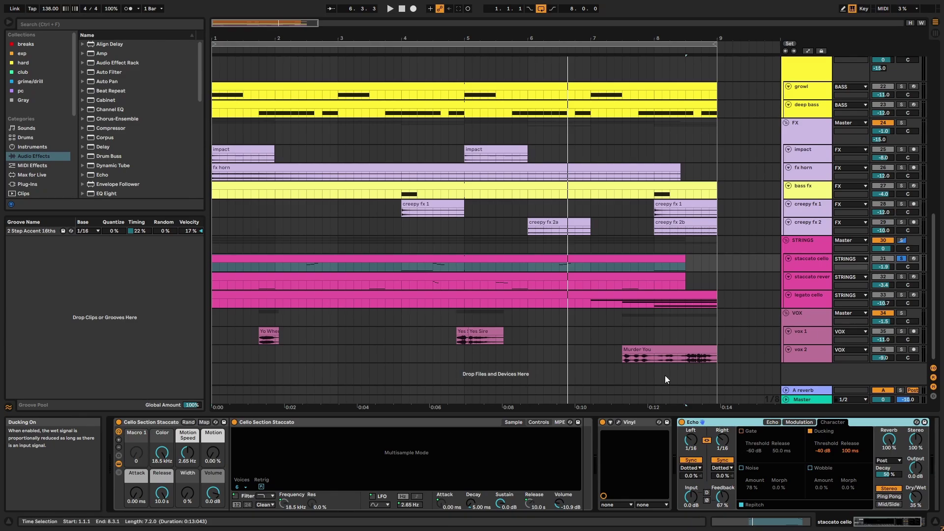
left_click(400, 267)
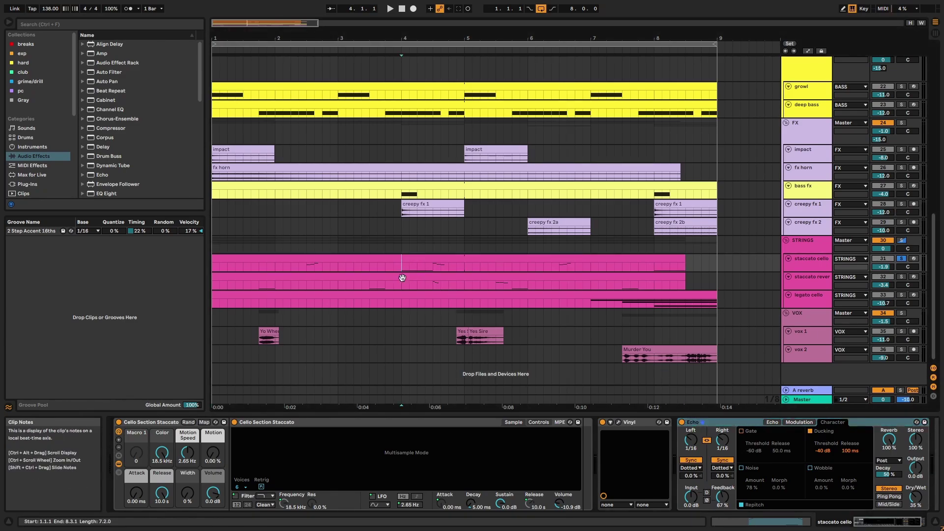
key("space")
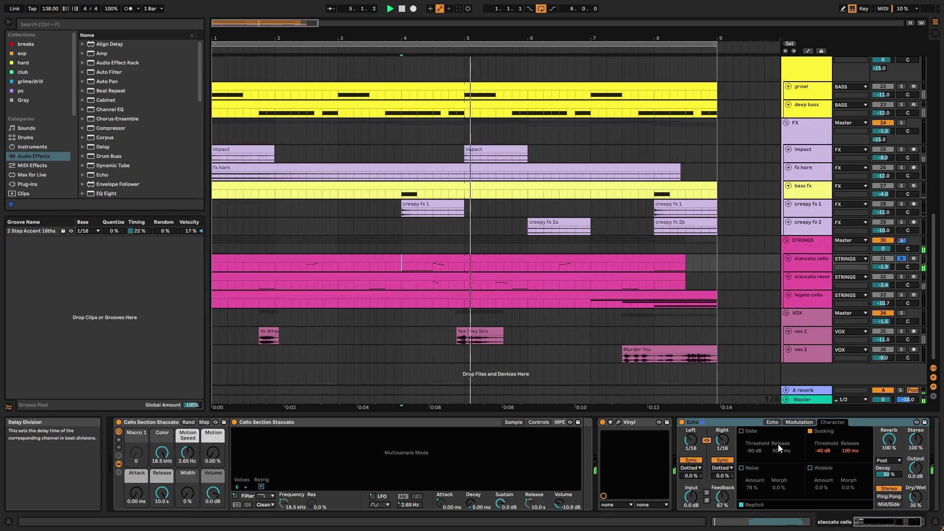
Compare the playing staccato cello's Echo with ducking switched off and back on, and stop playback.
left_click(809, 432)
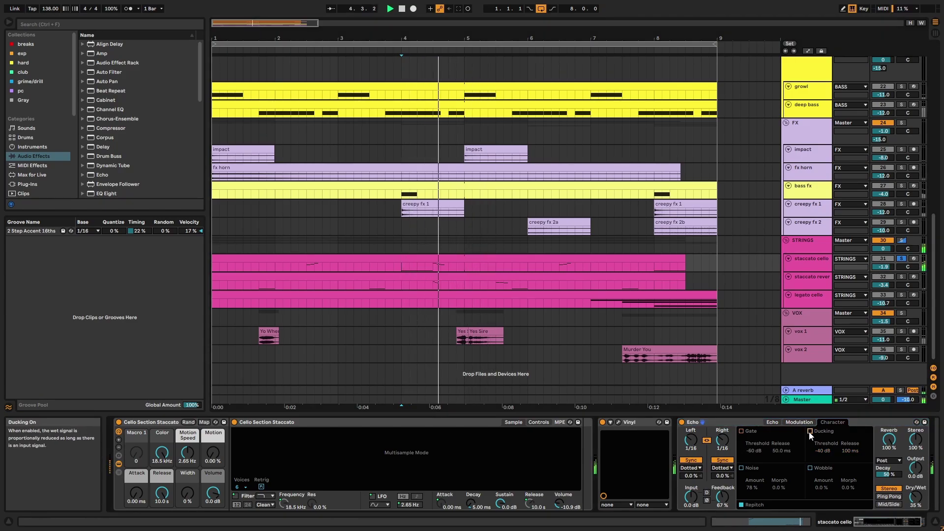
key("space")
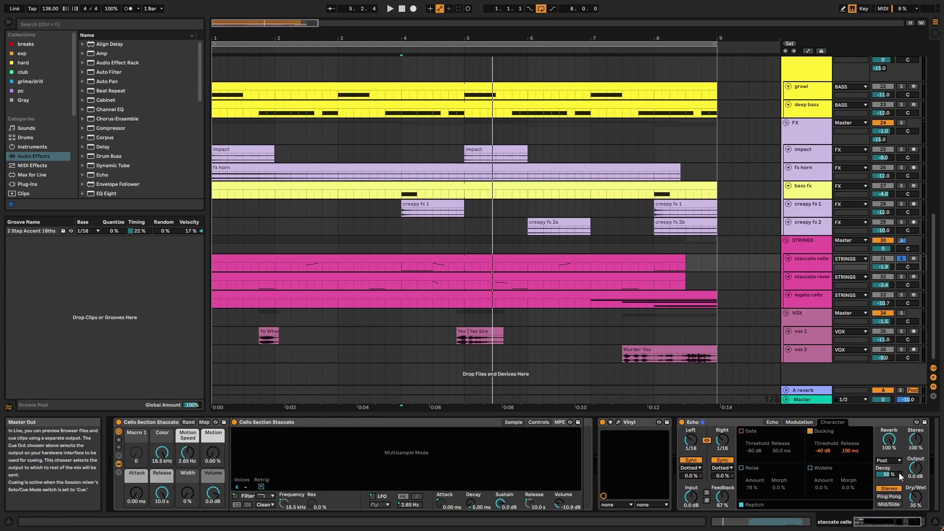
Solo the staccato reversed track, play its MIDI clip with the notes open, and return to the arrangement.
left_click(810, 283)
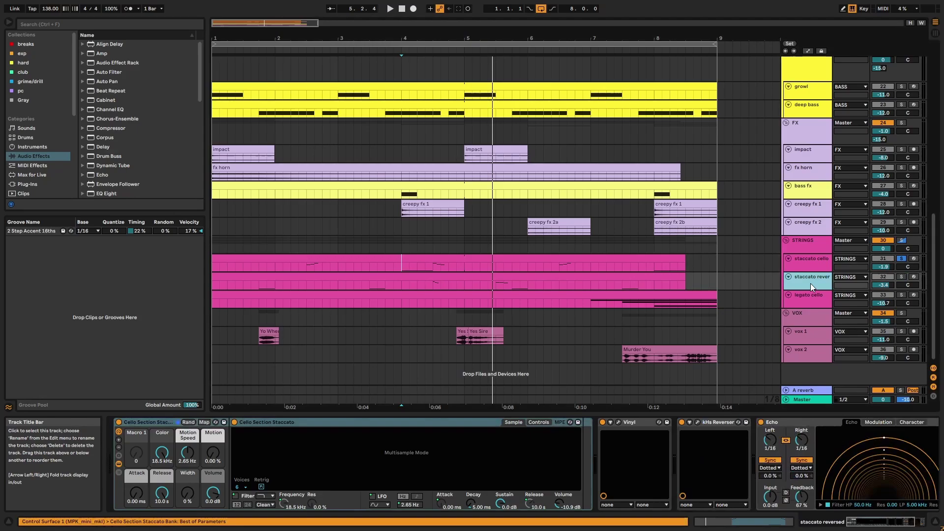
double_click(670, 282)
left_click(287, 41)
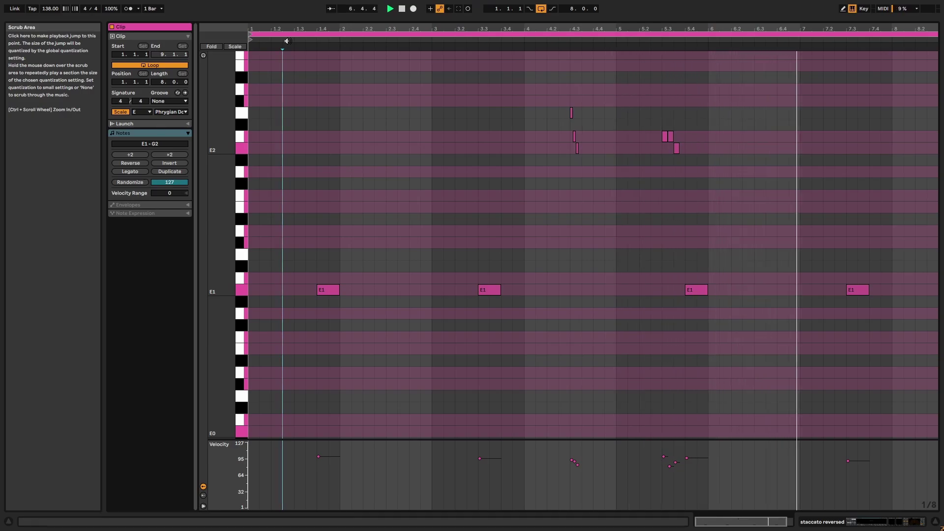
key("shift+Tab")
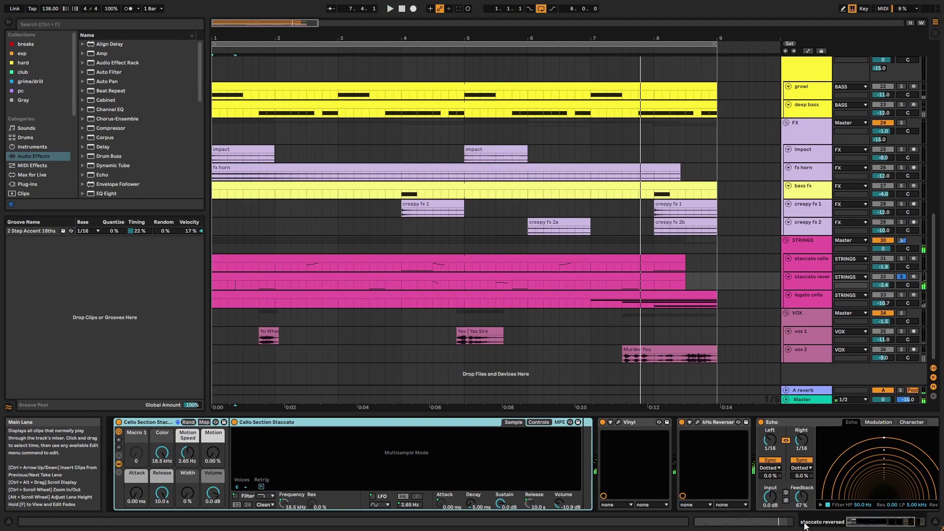
Examine the Vinyl and Echo devices on the staccato reversed track and open the kHs Reverser plugin window.
scroll(891, 507, "down", 3)
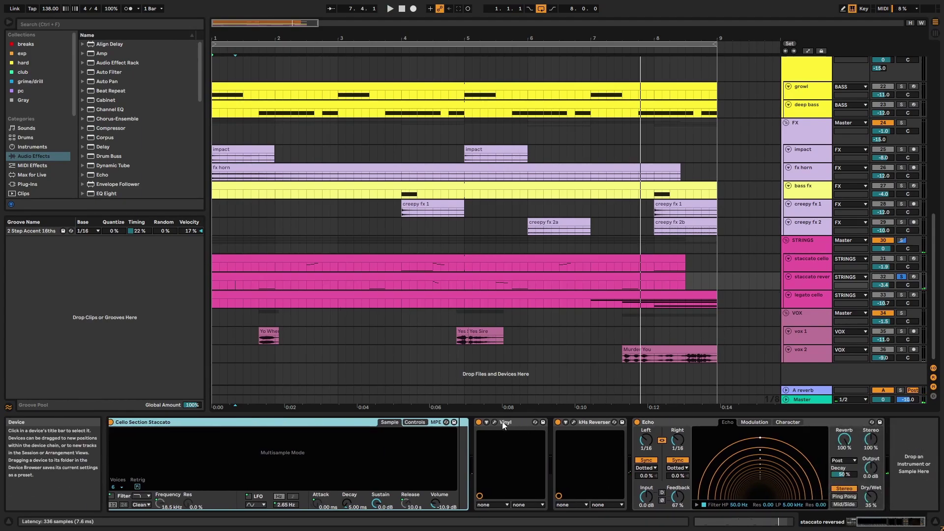
left_click(502, 422)
left_click(674, 422)
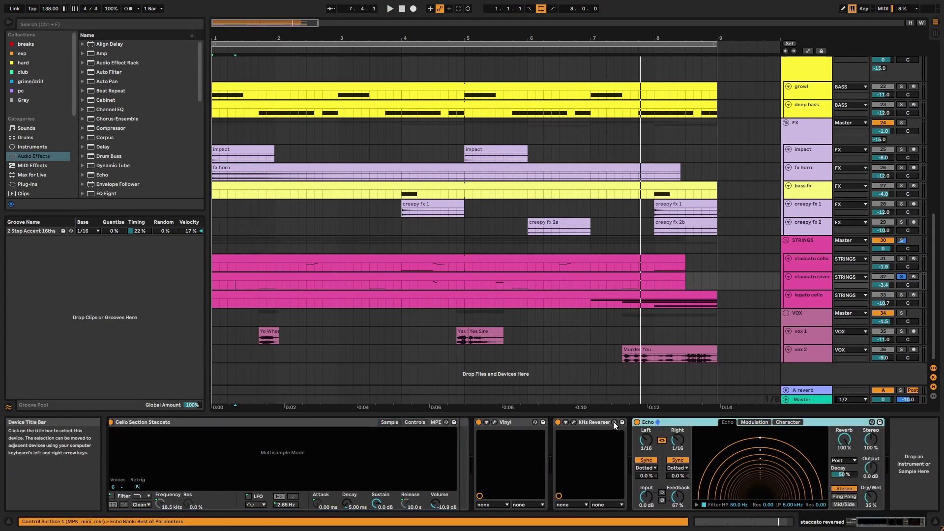
left_click(575, 422)
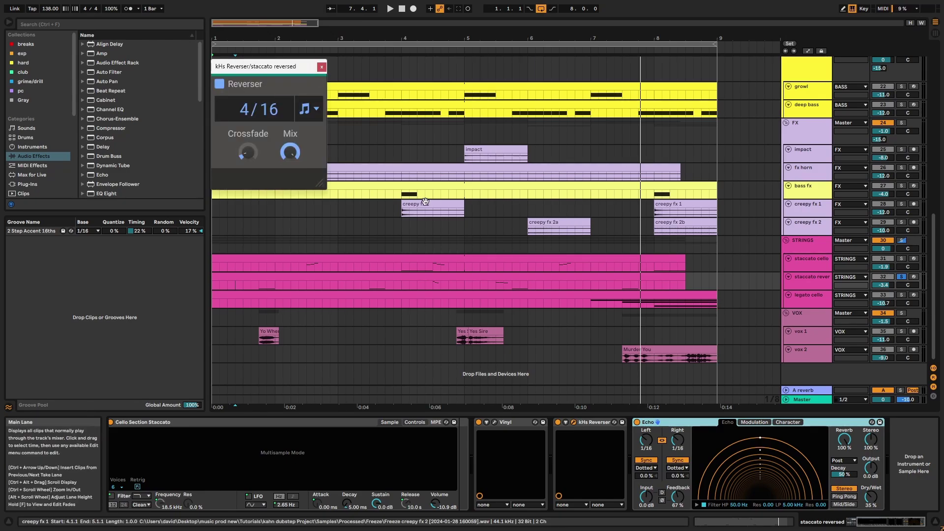
Play the staccato reversed part from 1.4.1, comparing it with kHs Reverser on, bypassed and on again.
left_click(259, 287)
key("space")
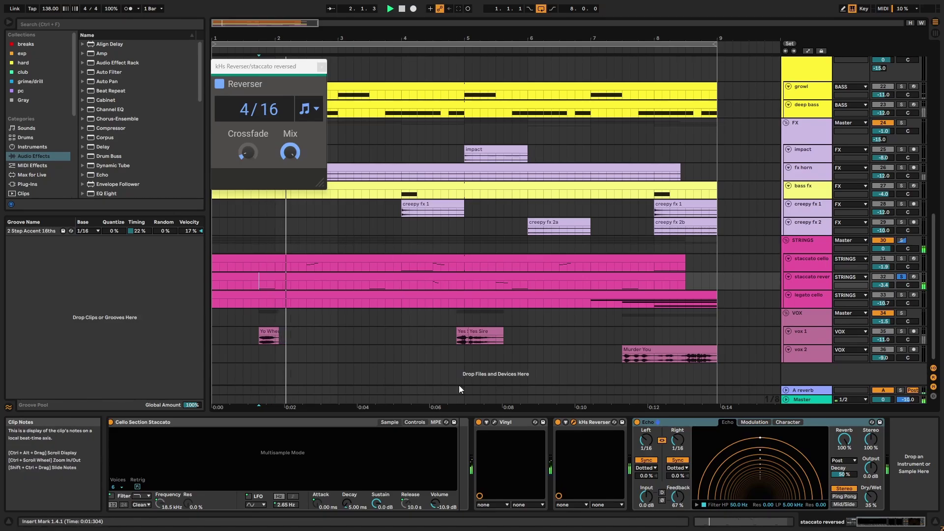
key("space")
left_click(557, 423)
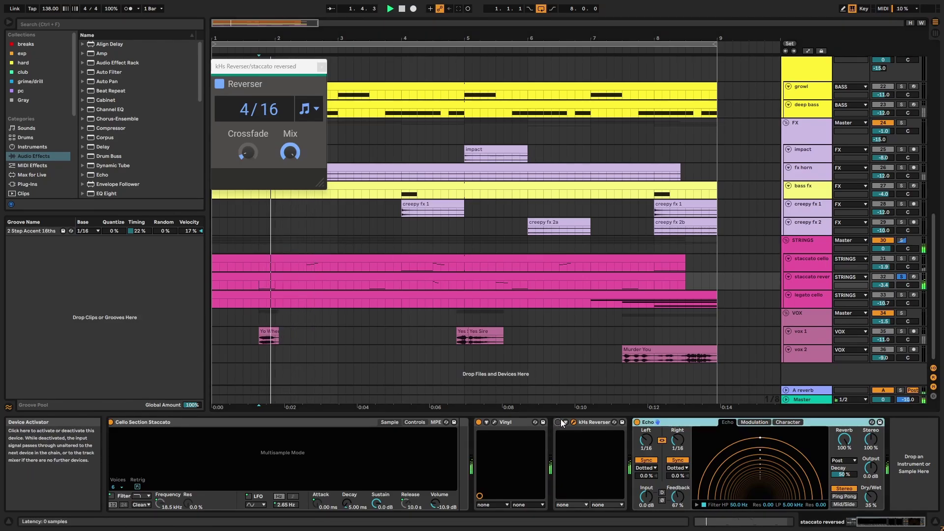
left_click(559, 422)
Play the staccato reversed part from 4.2.3 with kHs Reverser bypassed, and switch the effect back on.
left_click(426, 285)
key("space")
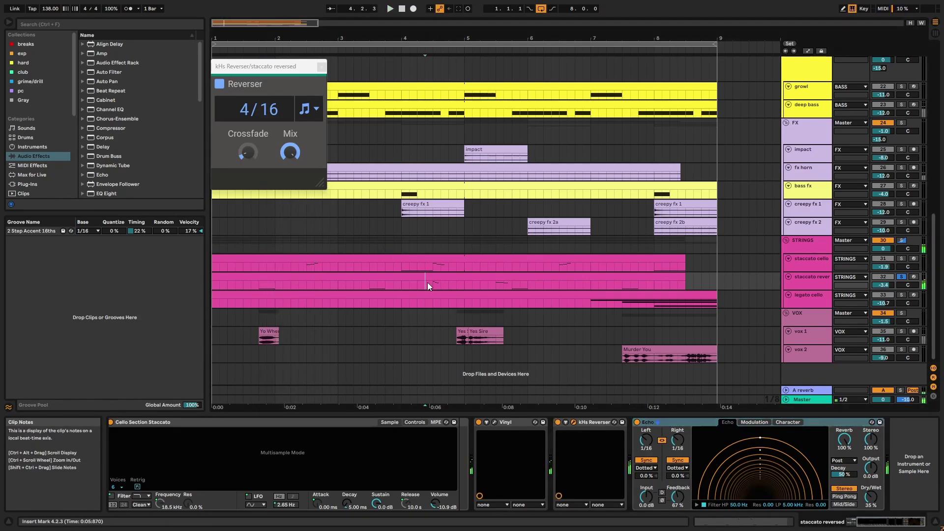
left_click(557, 422)
key("space")
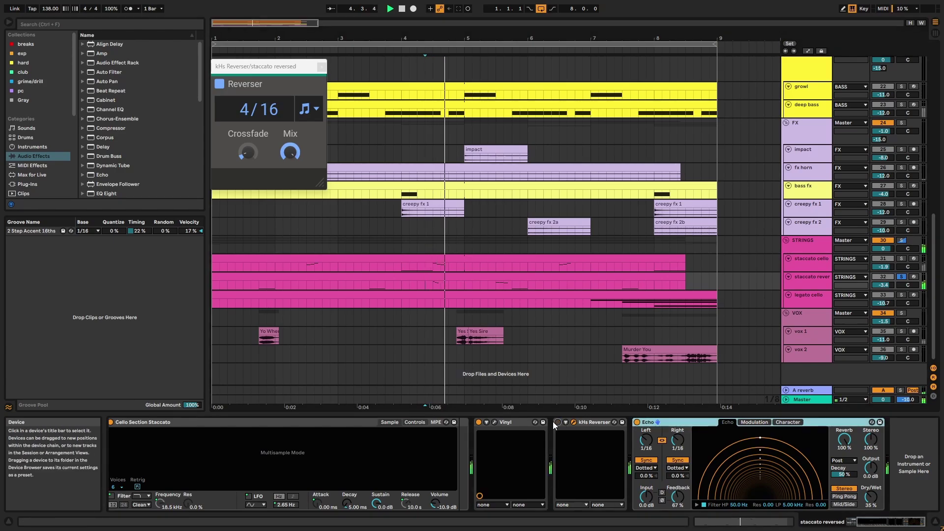
left_click(556, 423)
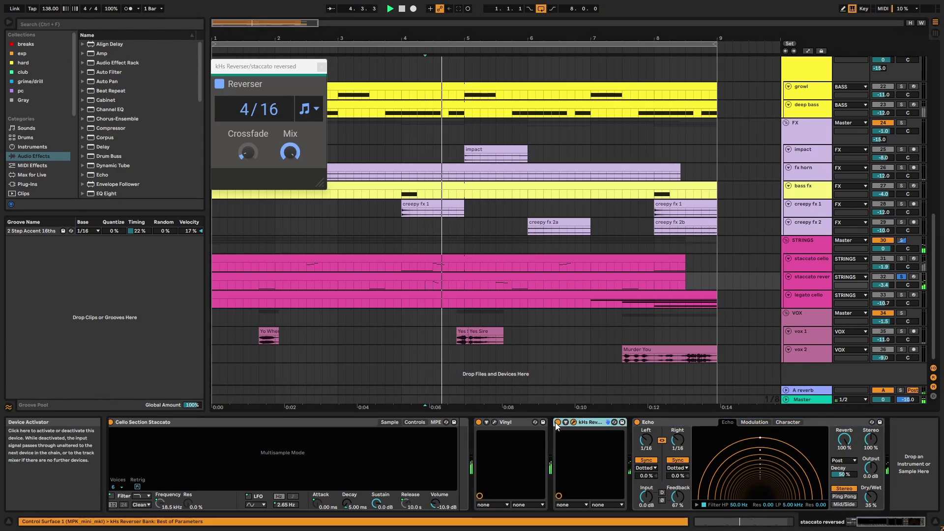
Audition kHs Reverser on the staccato reversed part from 5.3.1 and close the plugin window.
left_click(497, 289)
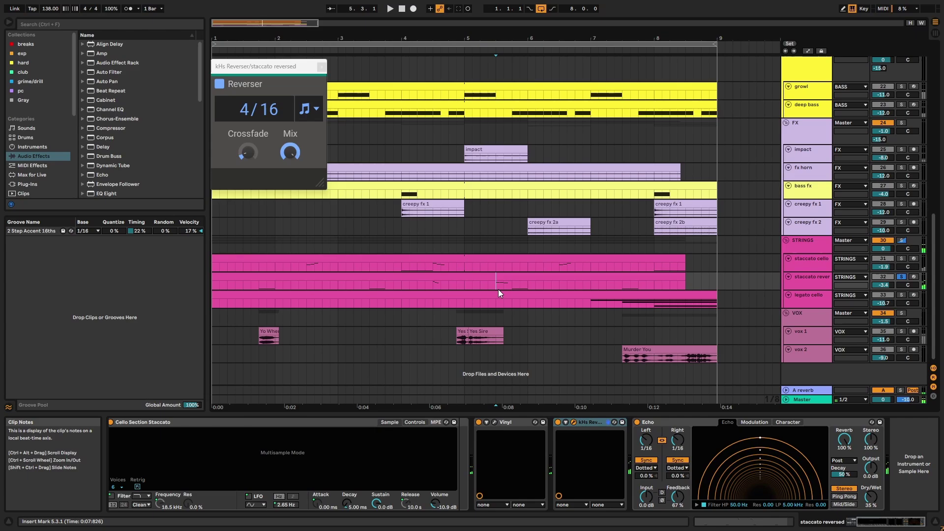
left_click(558, 422)
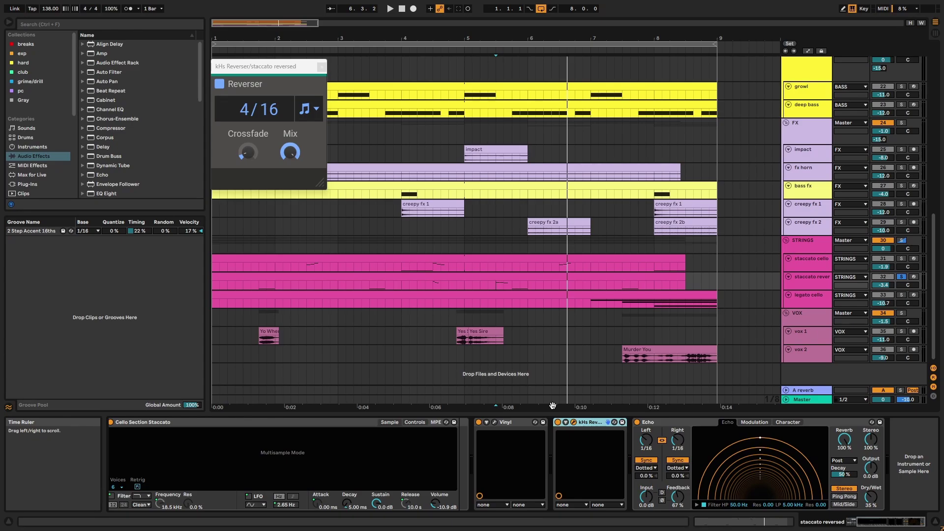
left_click(321, 67)
Solo the legato cello track, play its MIDI clip with the notes open, and return to the arrangement.
left_click(810, 298)
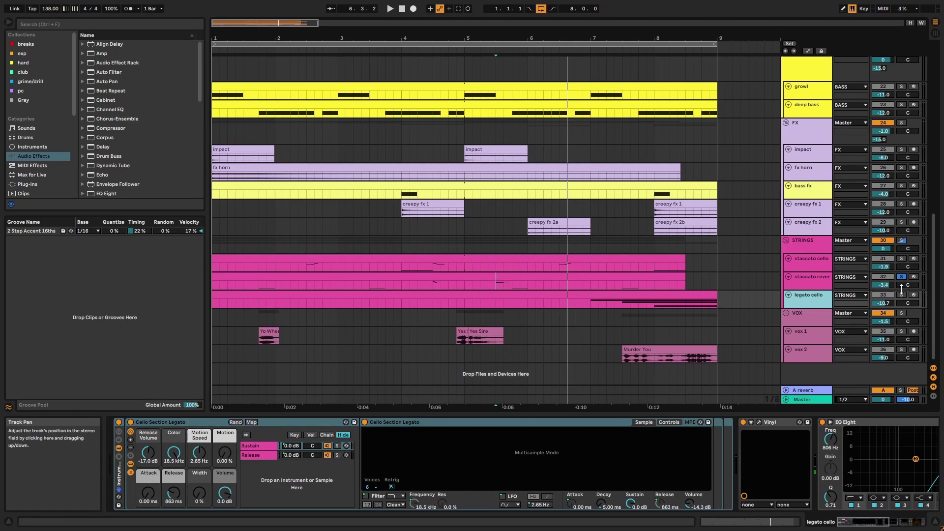
double_click(659, 299)
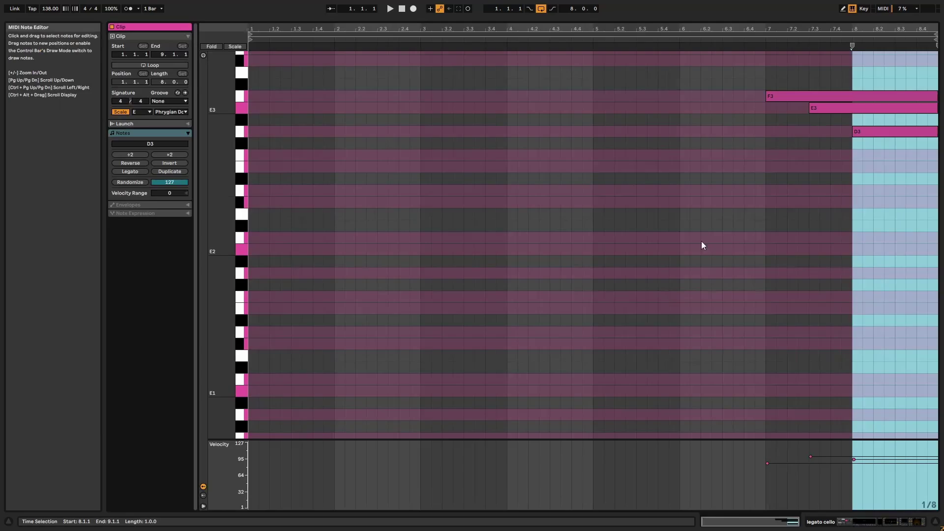
left_click(728, 38)
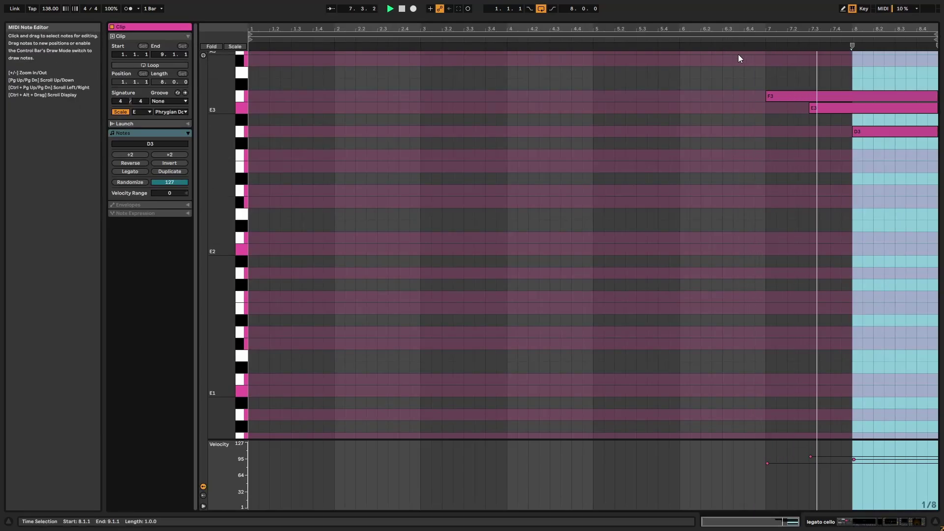
key("shift+Tab")
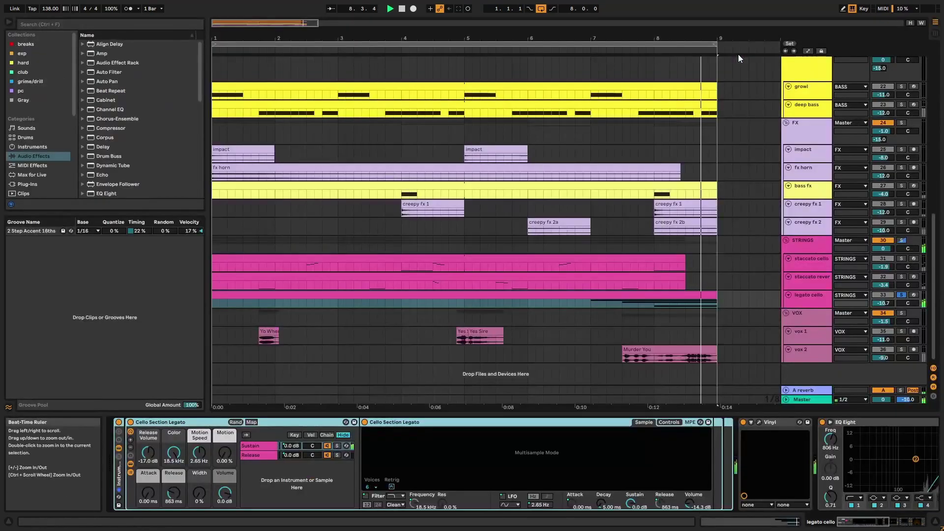
Examine the legato cello's Vinyl plugin, EQ Eight, Gate and Echo, and play the track.
left_click(760, 422)
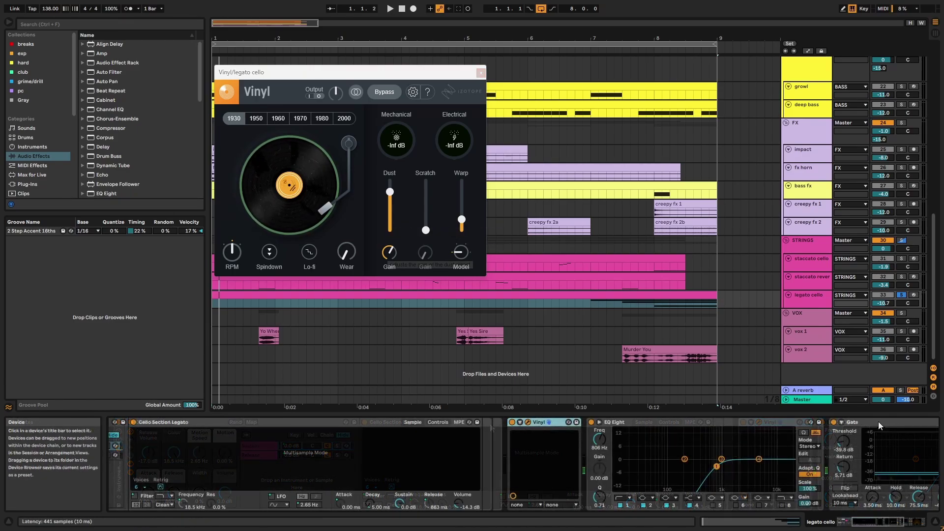
left_click(878, 424)
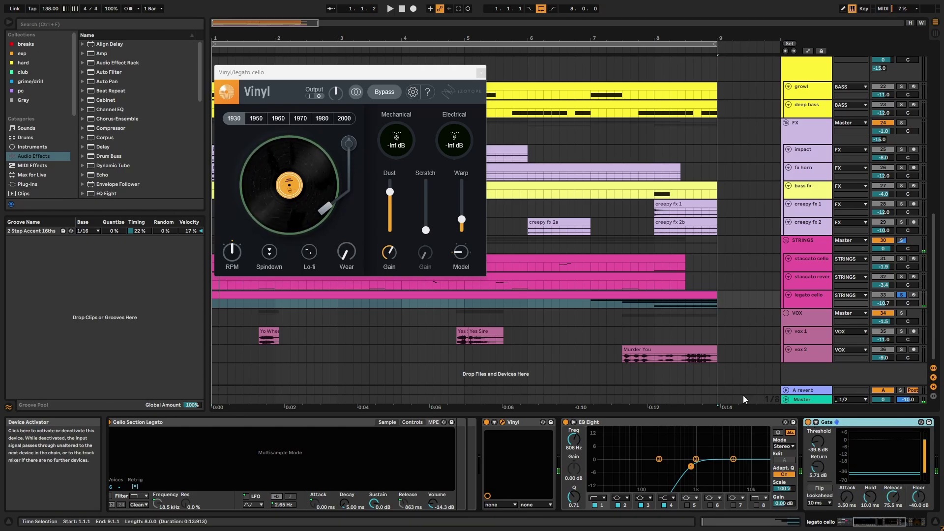
left_click(590, 302)
left_click(590, 302)
key("space")
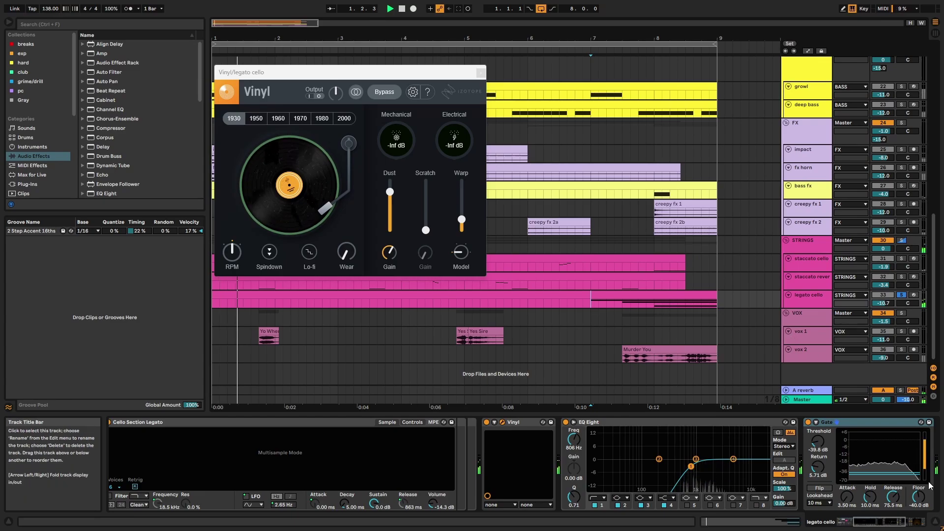
left_click(918, 522)
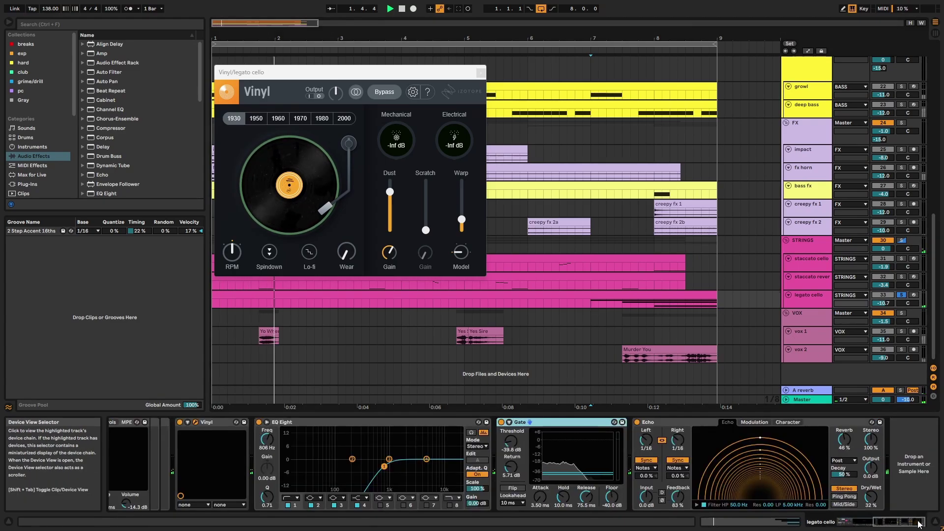
Examine the STRINGS group's Bass Mono, Drum Buss, EQ Eight and Chorus-Ensemble settings.
left_click(825, 248)
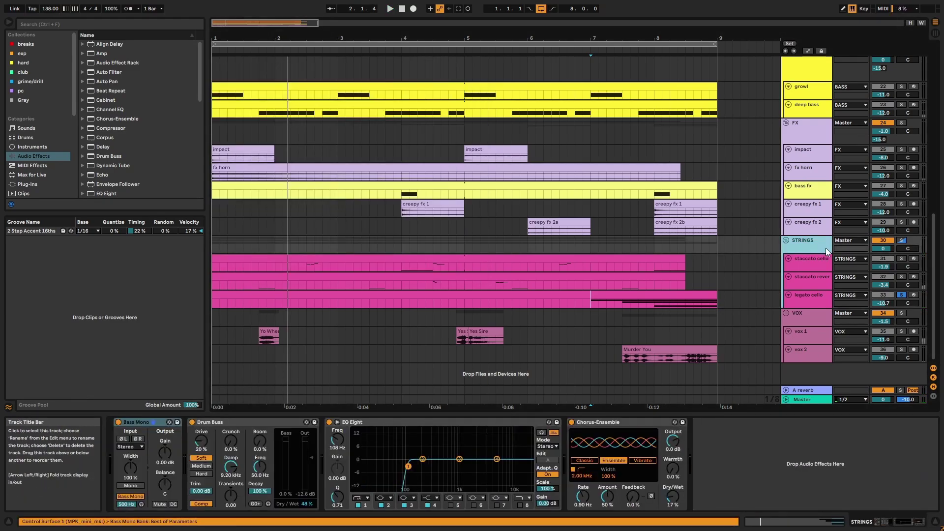
left_click(142, 424)
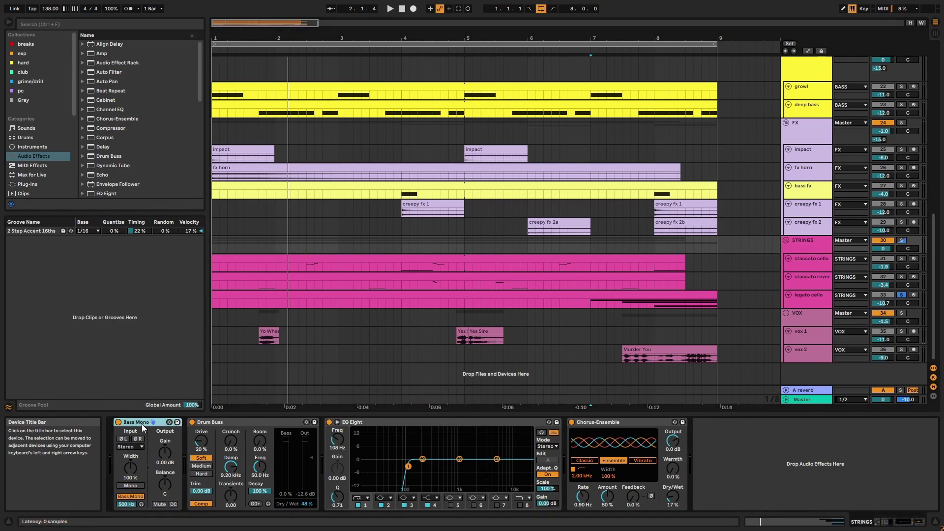
left_click(222, 422)
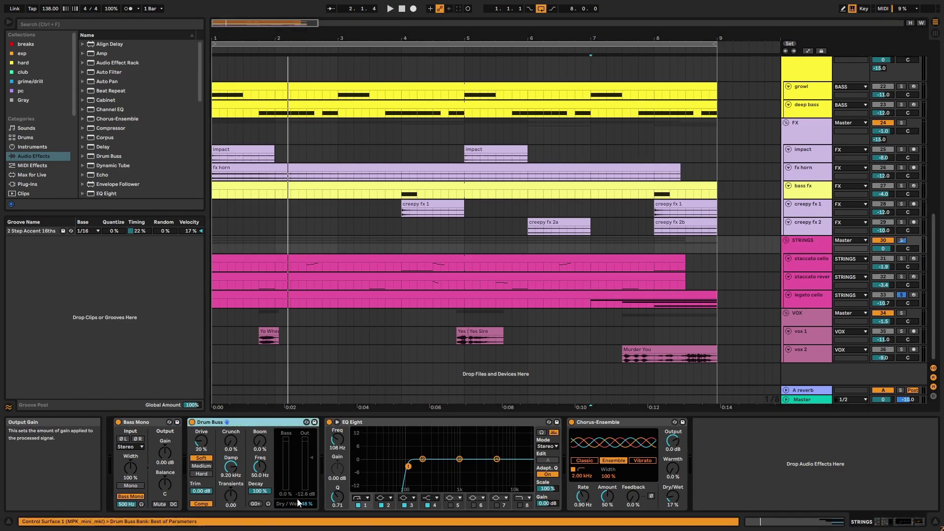
left_click(382, 424)
left_click(609, 423)
Solo the whole STRINGS group instead of the legato cello and play it from bar 7.
left_click(902, 240)
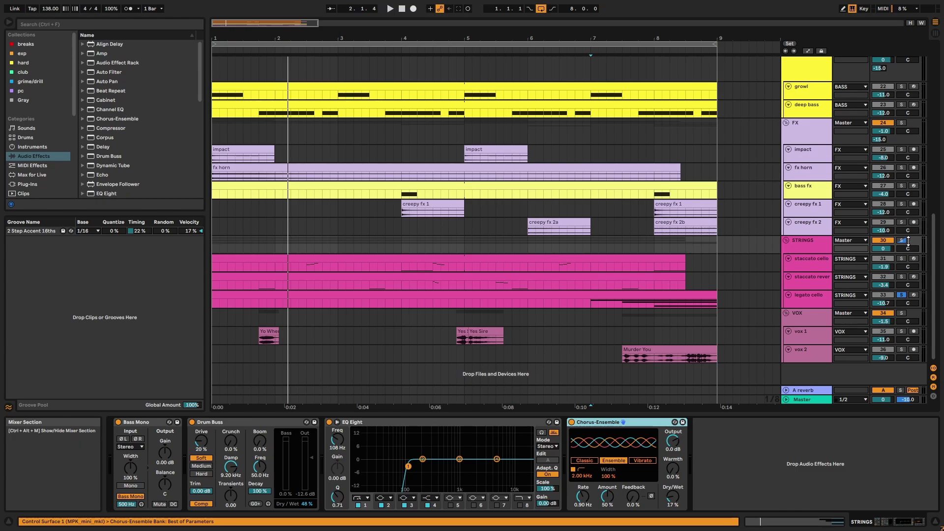
left_click(616, 407)
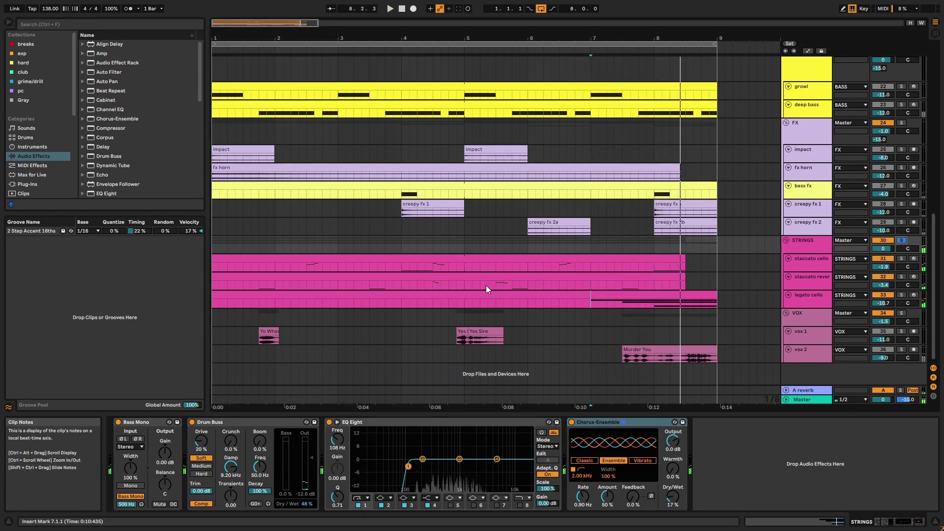
key("space")
Play the STRINGS group from bar 5, comparing it with all four group effects switched off and back on.
left_click(464, 287)
key("space")
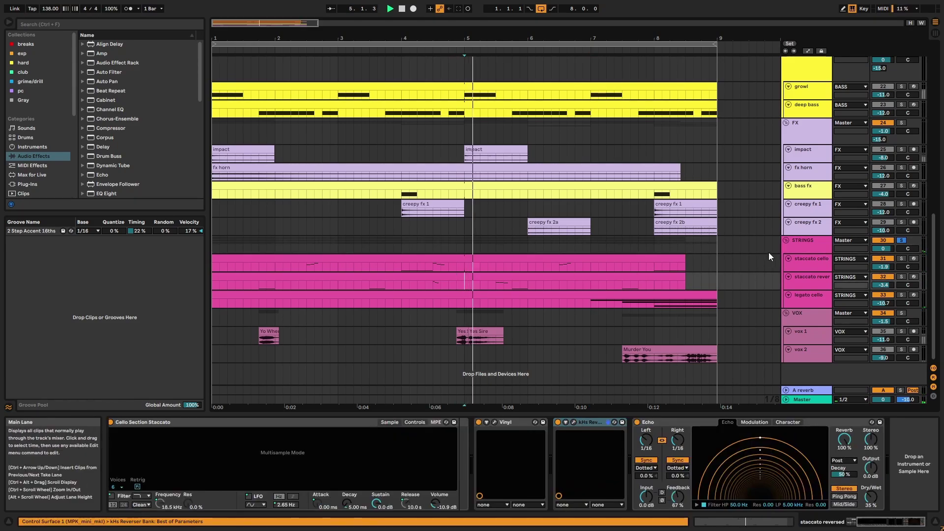
left_click(639, 423)
key("ctrl+a")
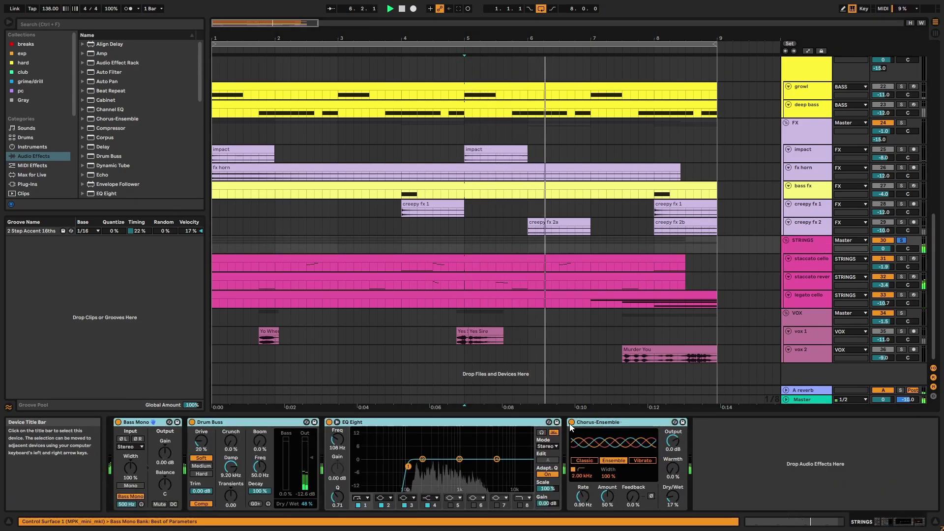
key("space")
key("space")
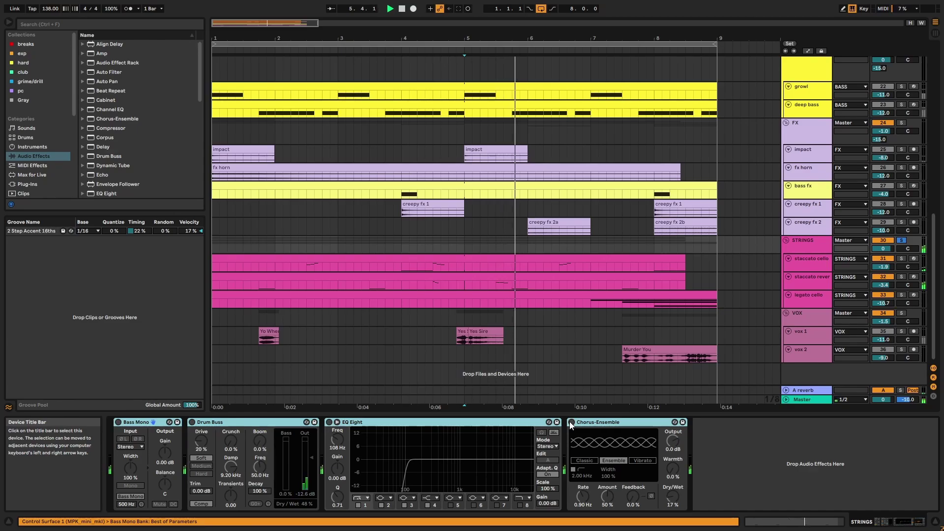
key("space")
key("space")
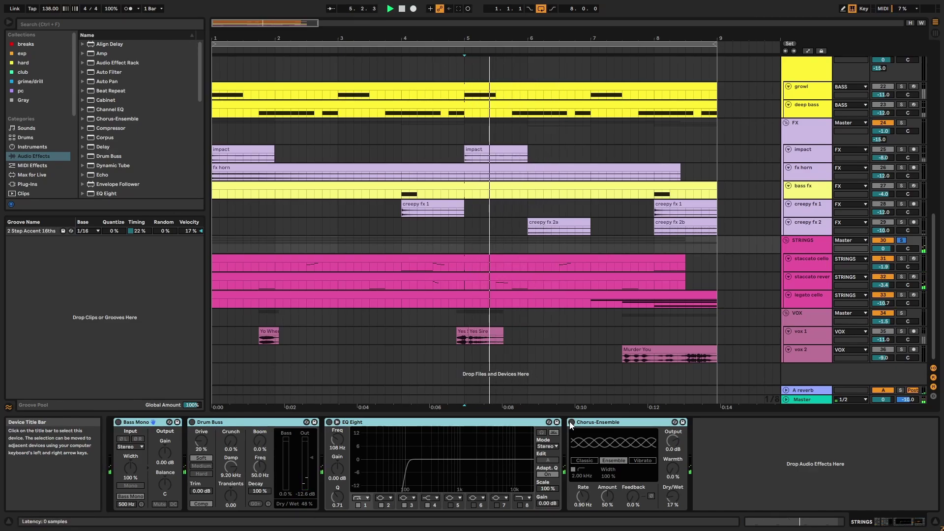
left_click(571, 422)
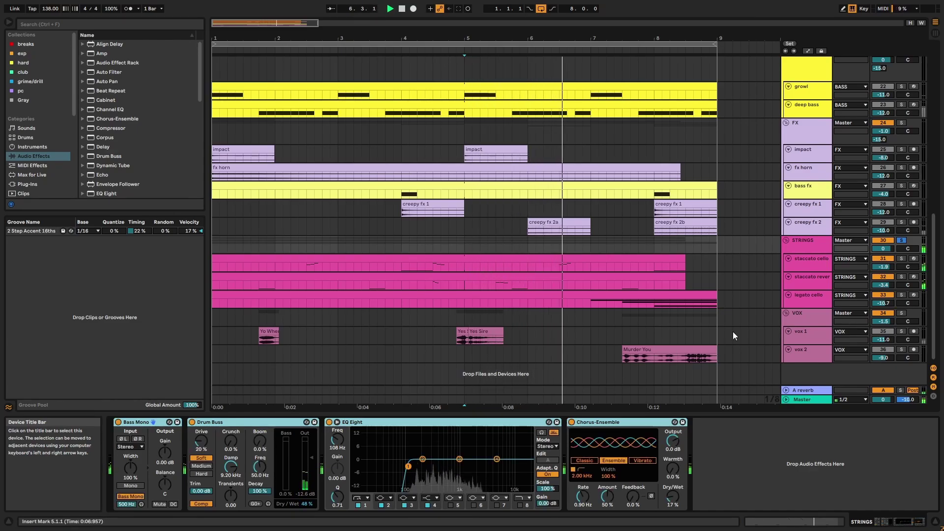
Enlarge the STRINGS track to show its A reverb send, and select the VOX group.
left_click(825, 242)
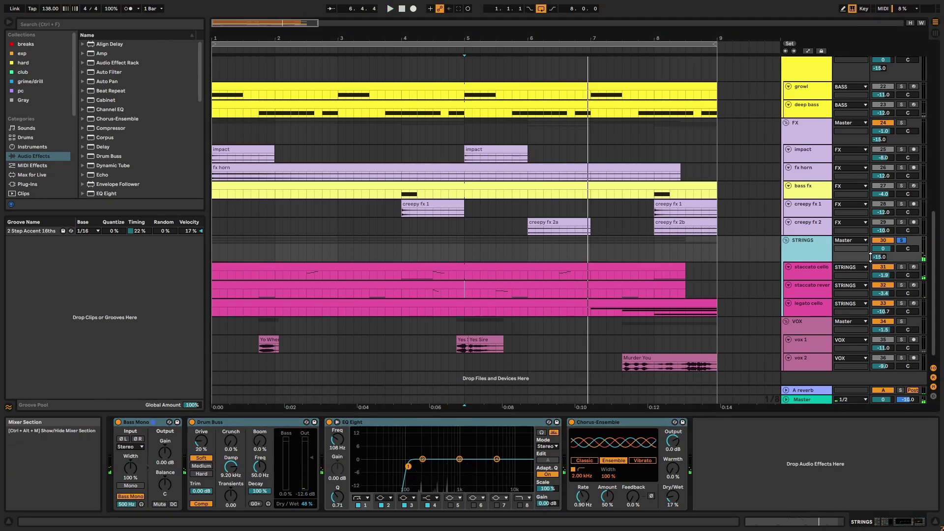
left_click(823, 323)
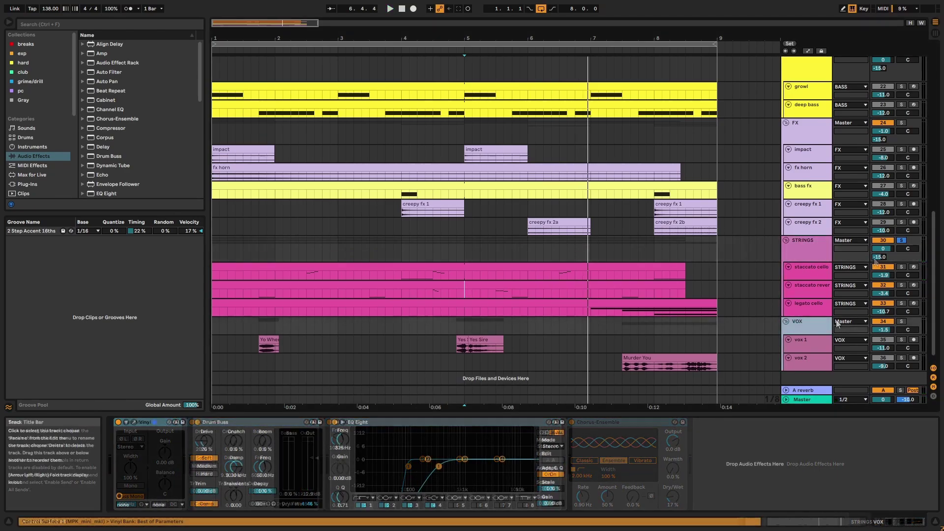
Solo the VOX group and audition its vocals from the first vox 1 clip through the "Yes Sire" and "Murder You" clips.
left_click(902, 321)
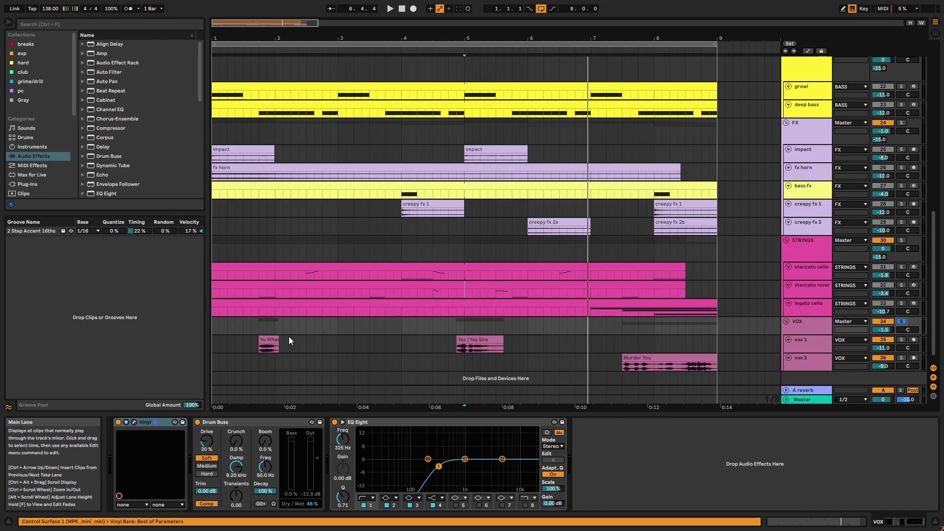
left_click(264, 346)
key("space")
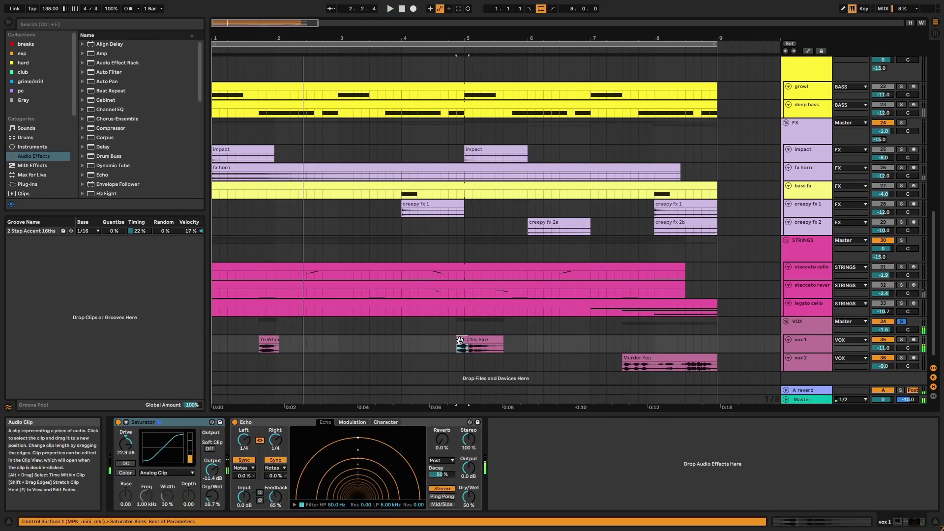
left_click(462, 346)
left_click(630, 363)
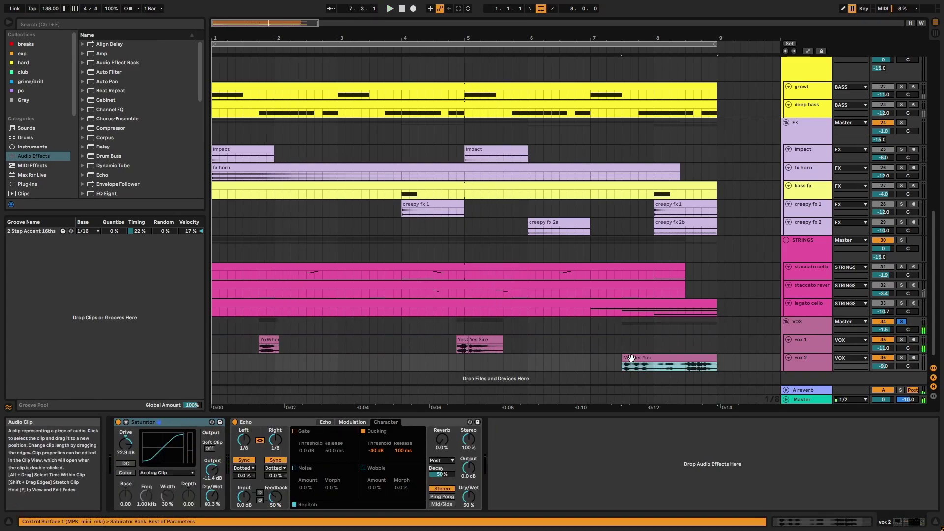
Examine the clip settings of "Yes Sire" on vox 1 and "Murder You" on vox 2, returning to the device chain.
double_click(494, 340)
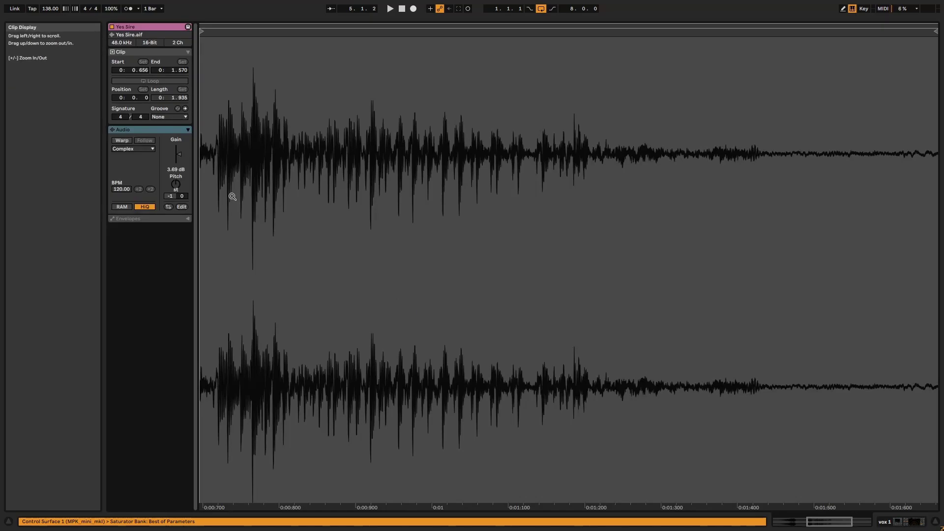
key("shift+Tab")
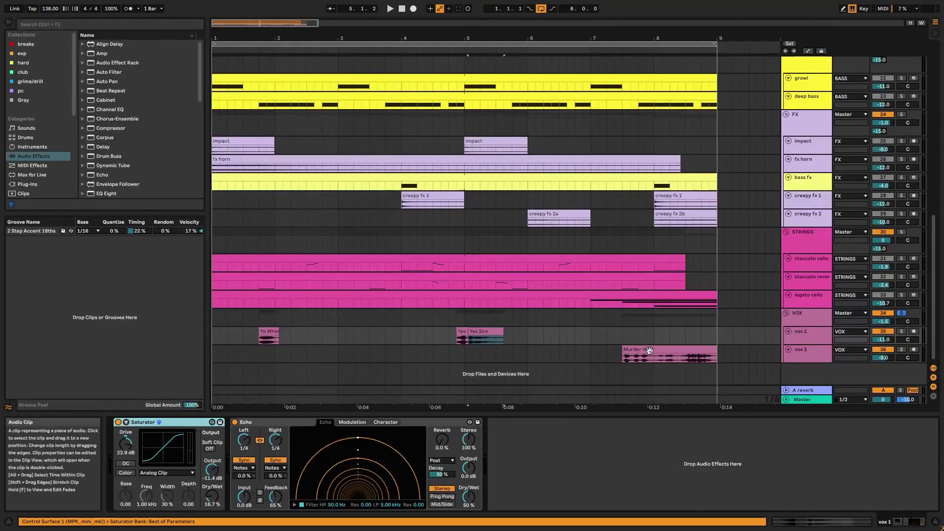
double_click(649, 352)
key("shift+Tab")
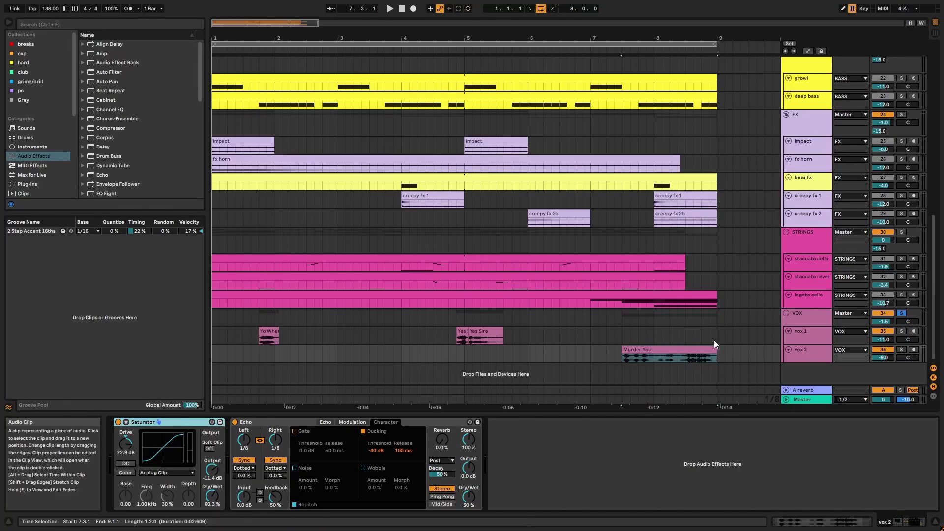
Compare the Saturator and Echo settings on vox 1 and vox 2, including Echo's Character ducking parameters.
left_click(812, 332)
left_click(816, 350)
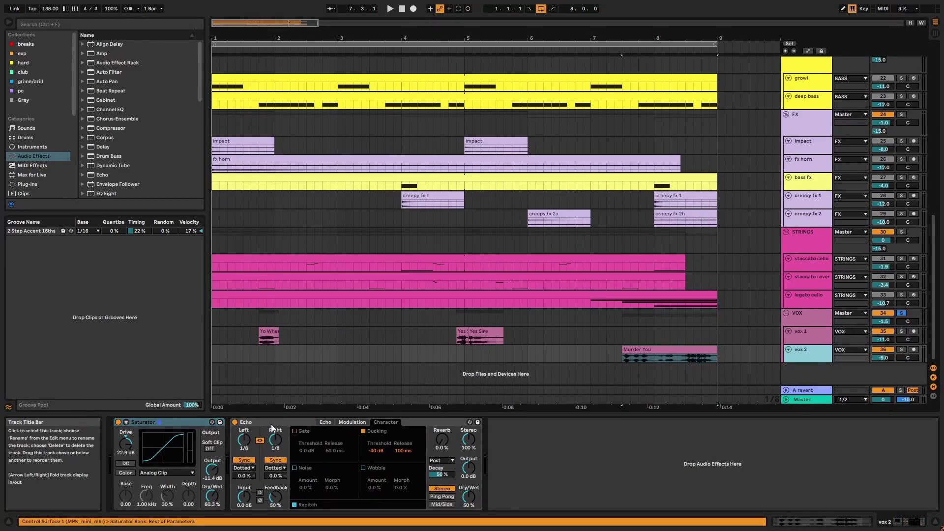
left_click(166, 420)
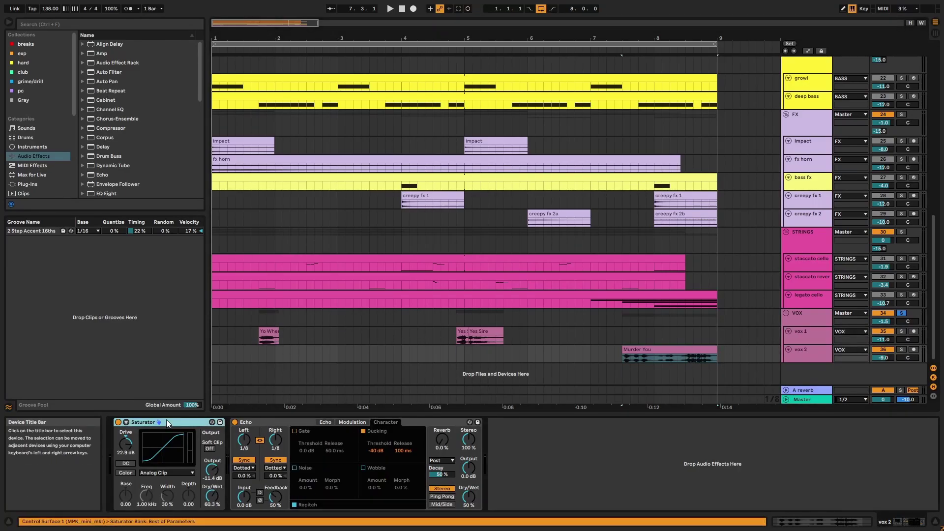
left_click(261, 421)
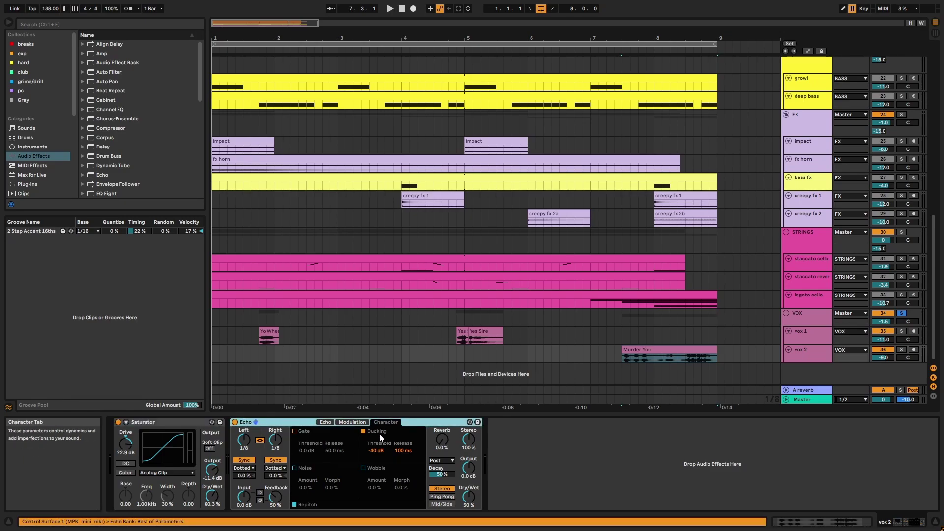
key("Up")
left_click(398, 422)
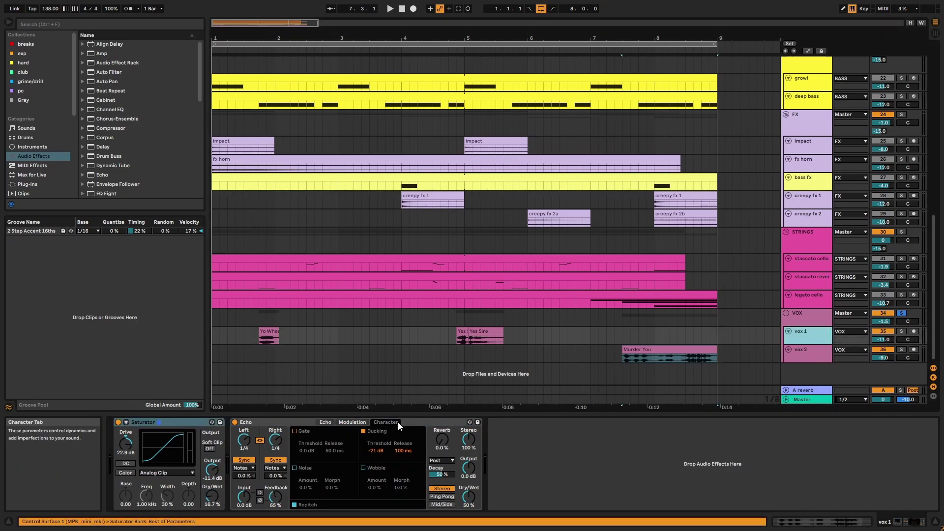
Examine the VOX group's Vinyl plug-in, Drum Buss and EQ Eight settings, and enlarge its track to show the A reverb send.
left_click(804, 315)
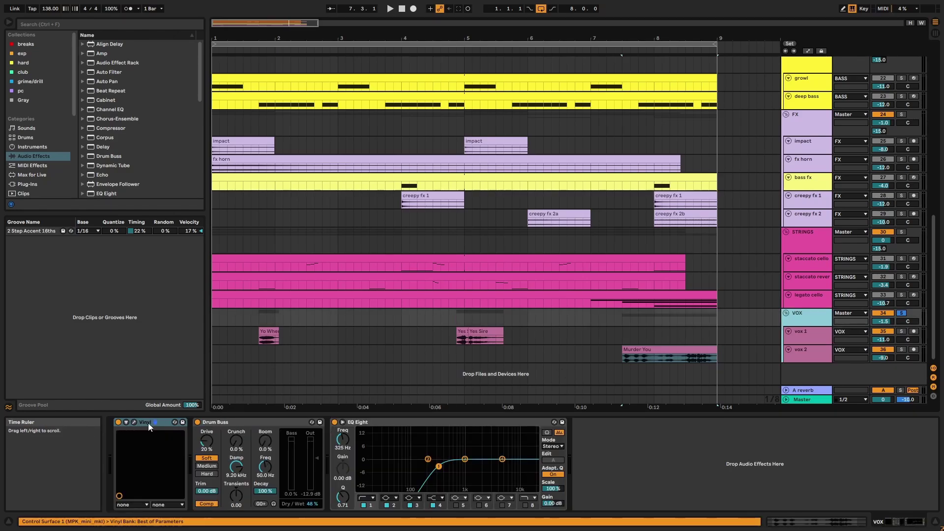
left_click(133, 422)
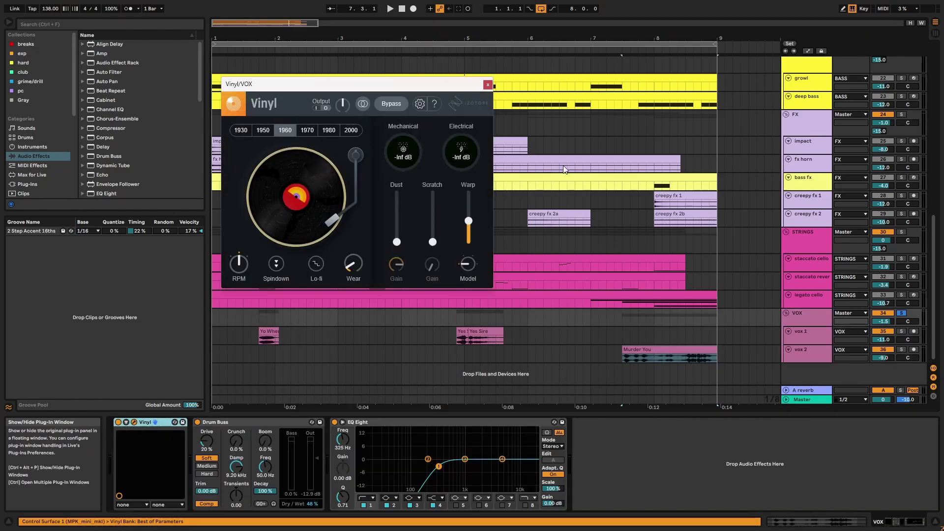
left_click(488, 85)
left_click(281, 423)
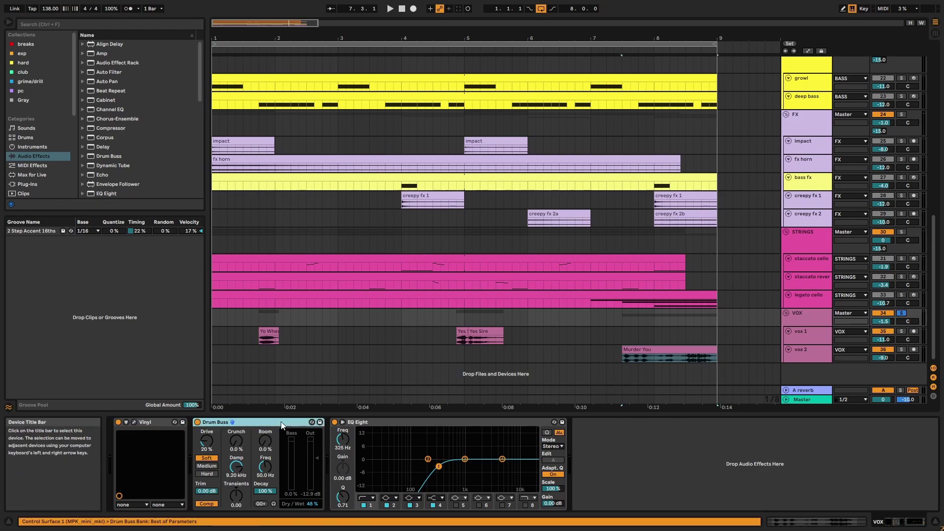
left_click(417, 421)
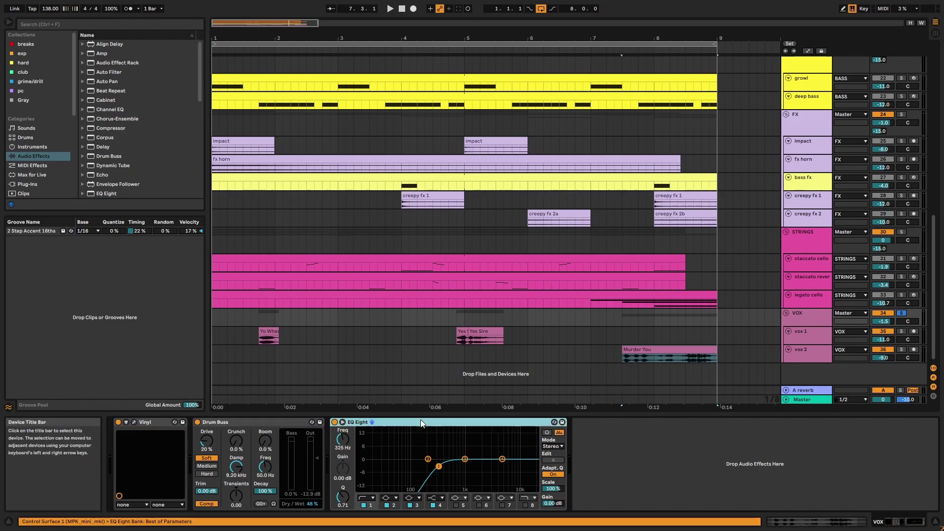
left_click(813, 323)
left_click_drag(813, 326, 813, 333)
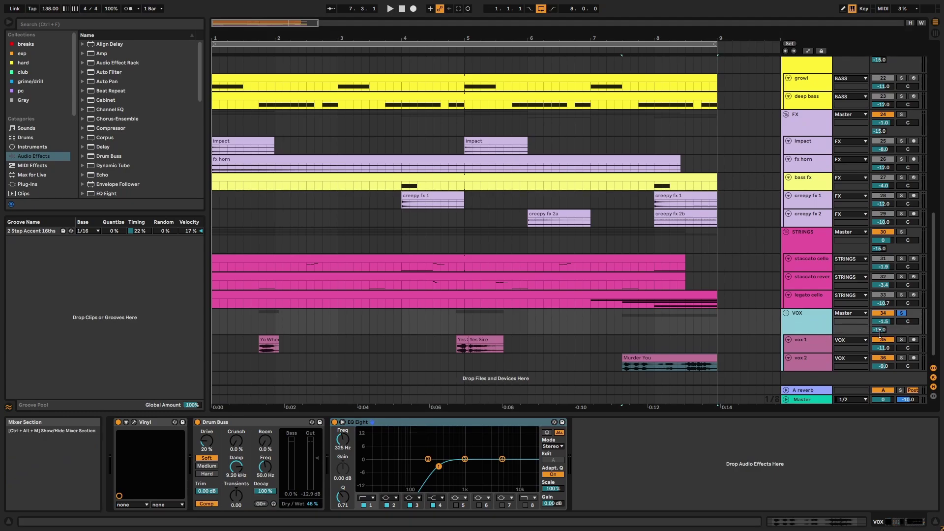